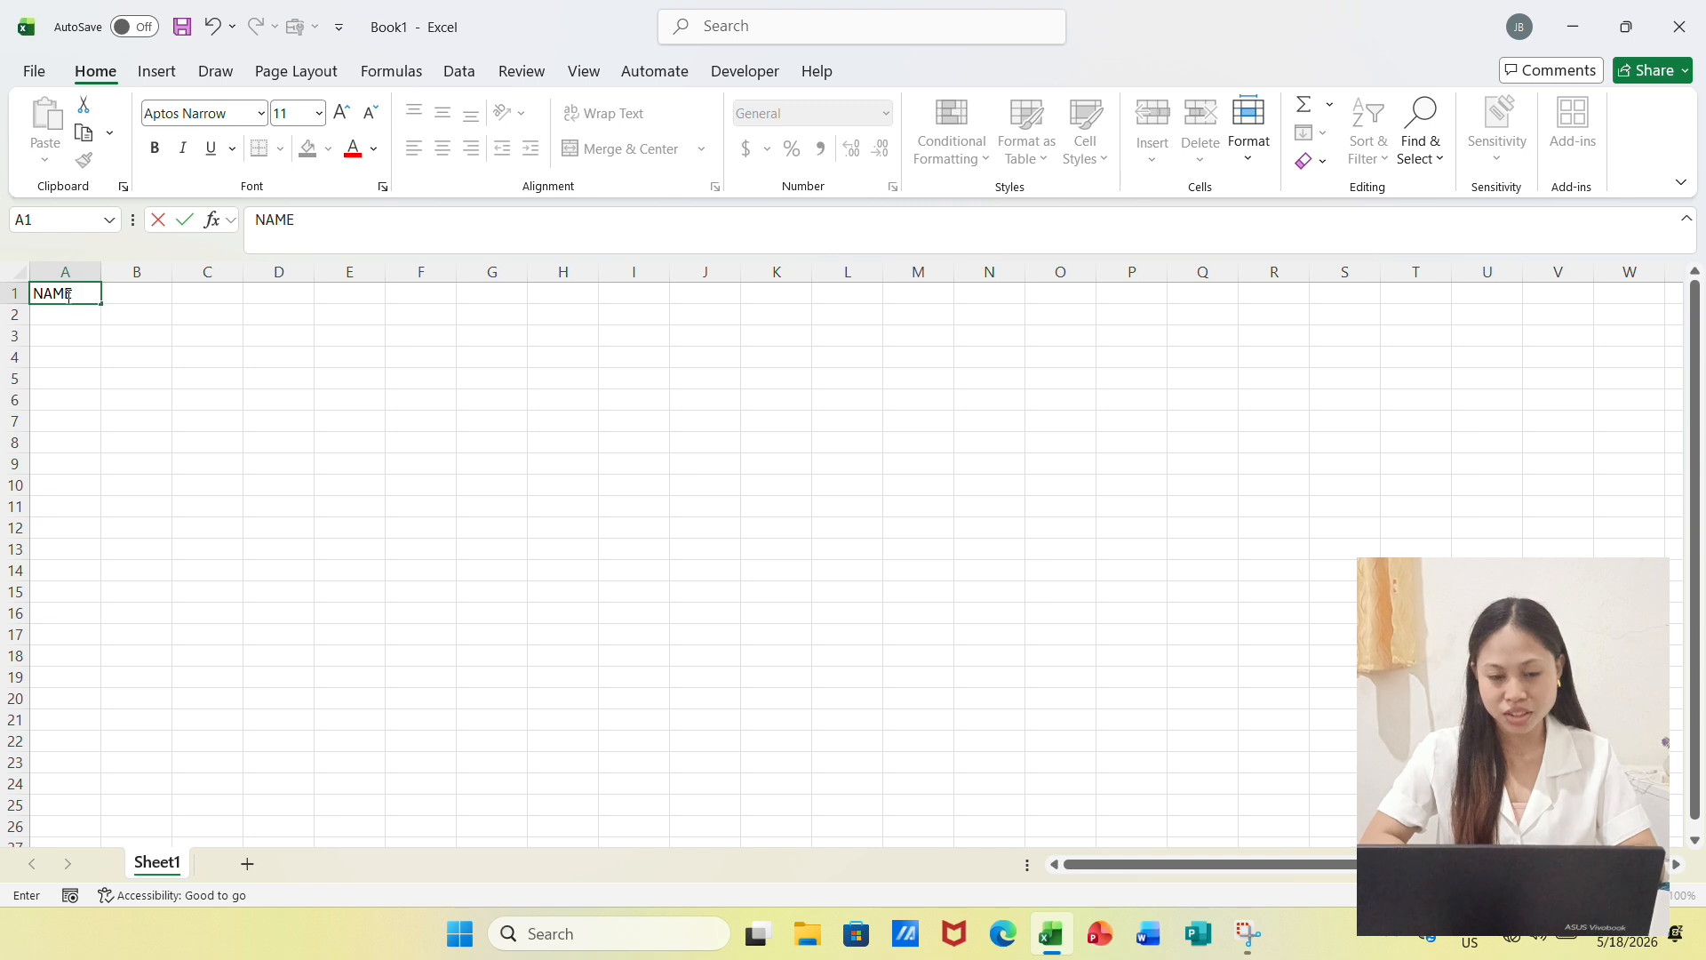
Enter the column headers FIRST SEMESTER in B1 and SECOND SEMESTER in C1
{"action": "left_click", "coordinate": [142, 294]}
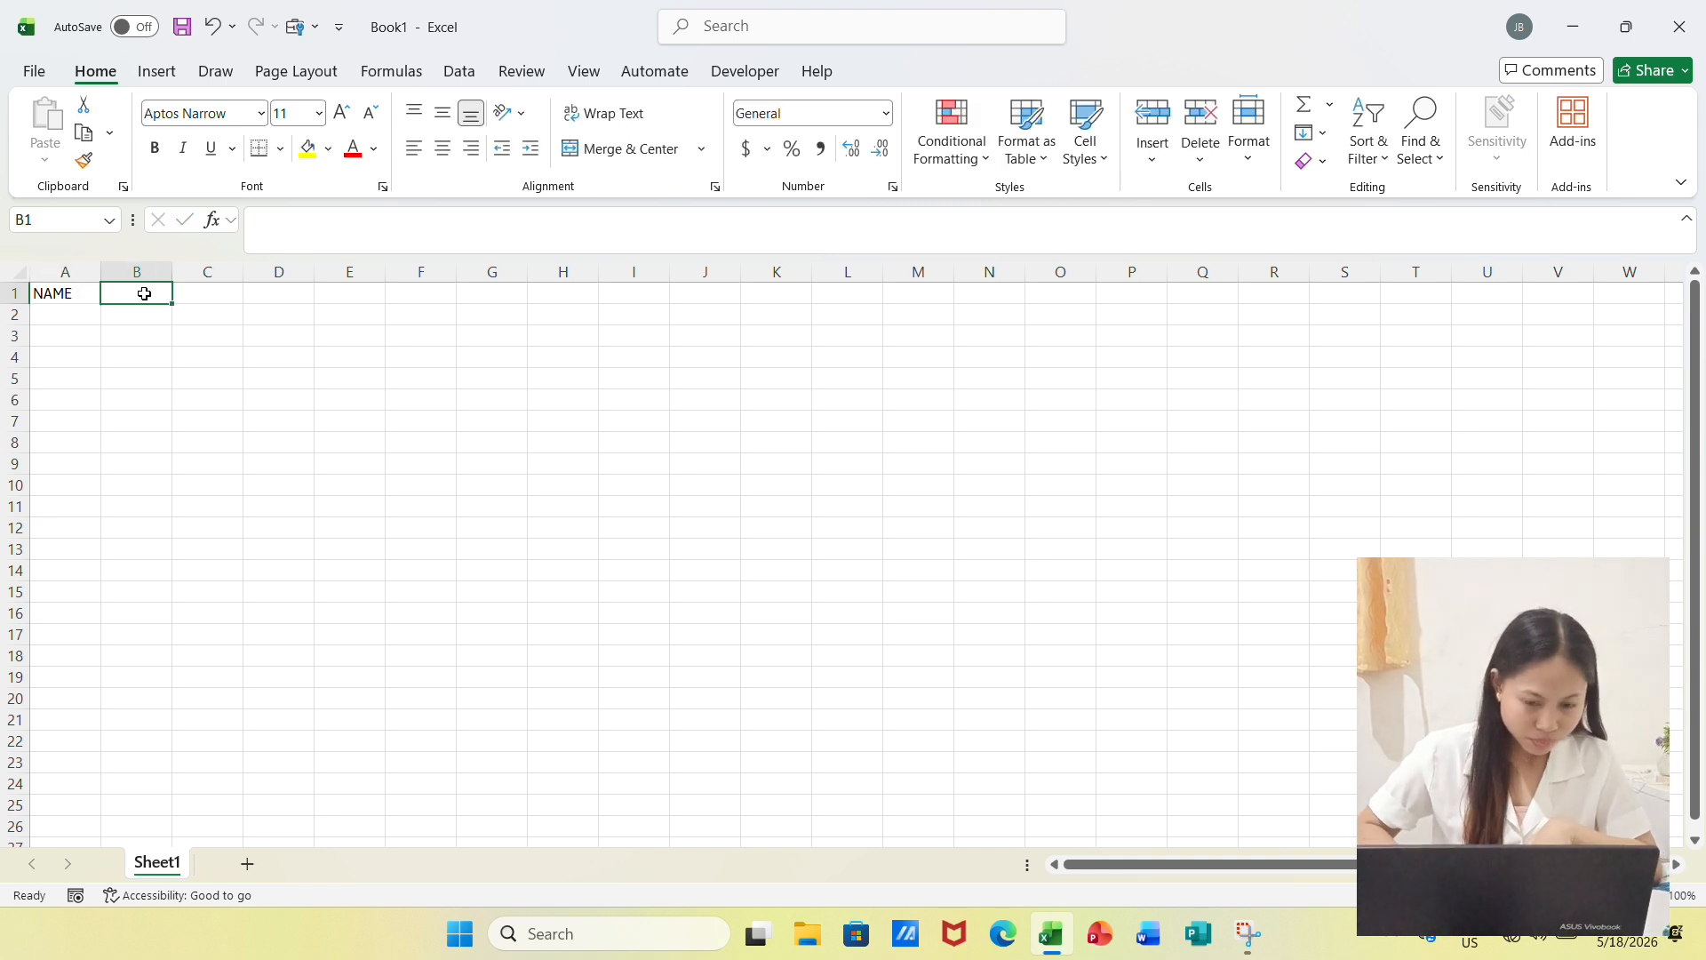
{"action": "type", "text": "f"}
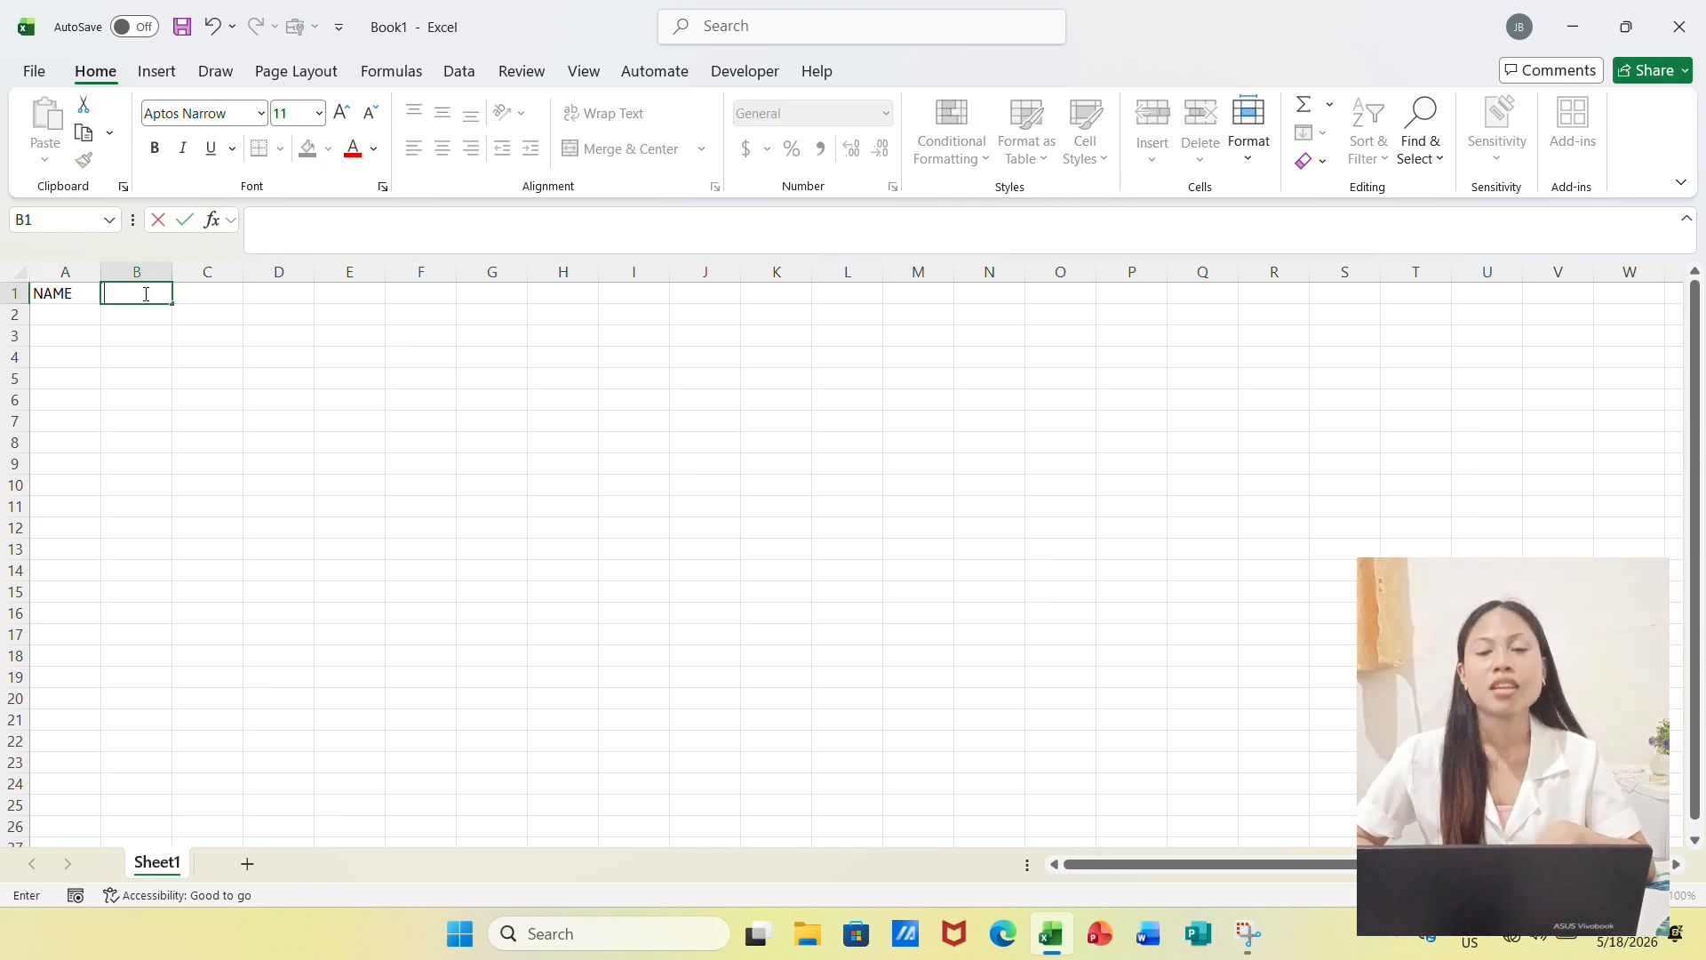
{"action": "type", "text": "FIS"}
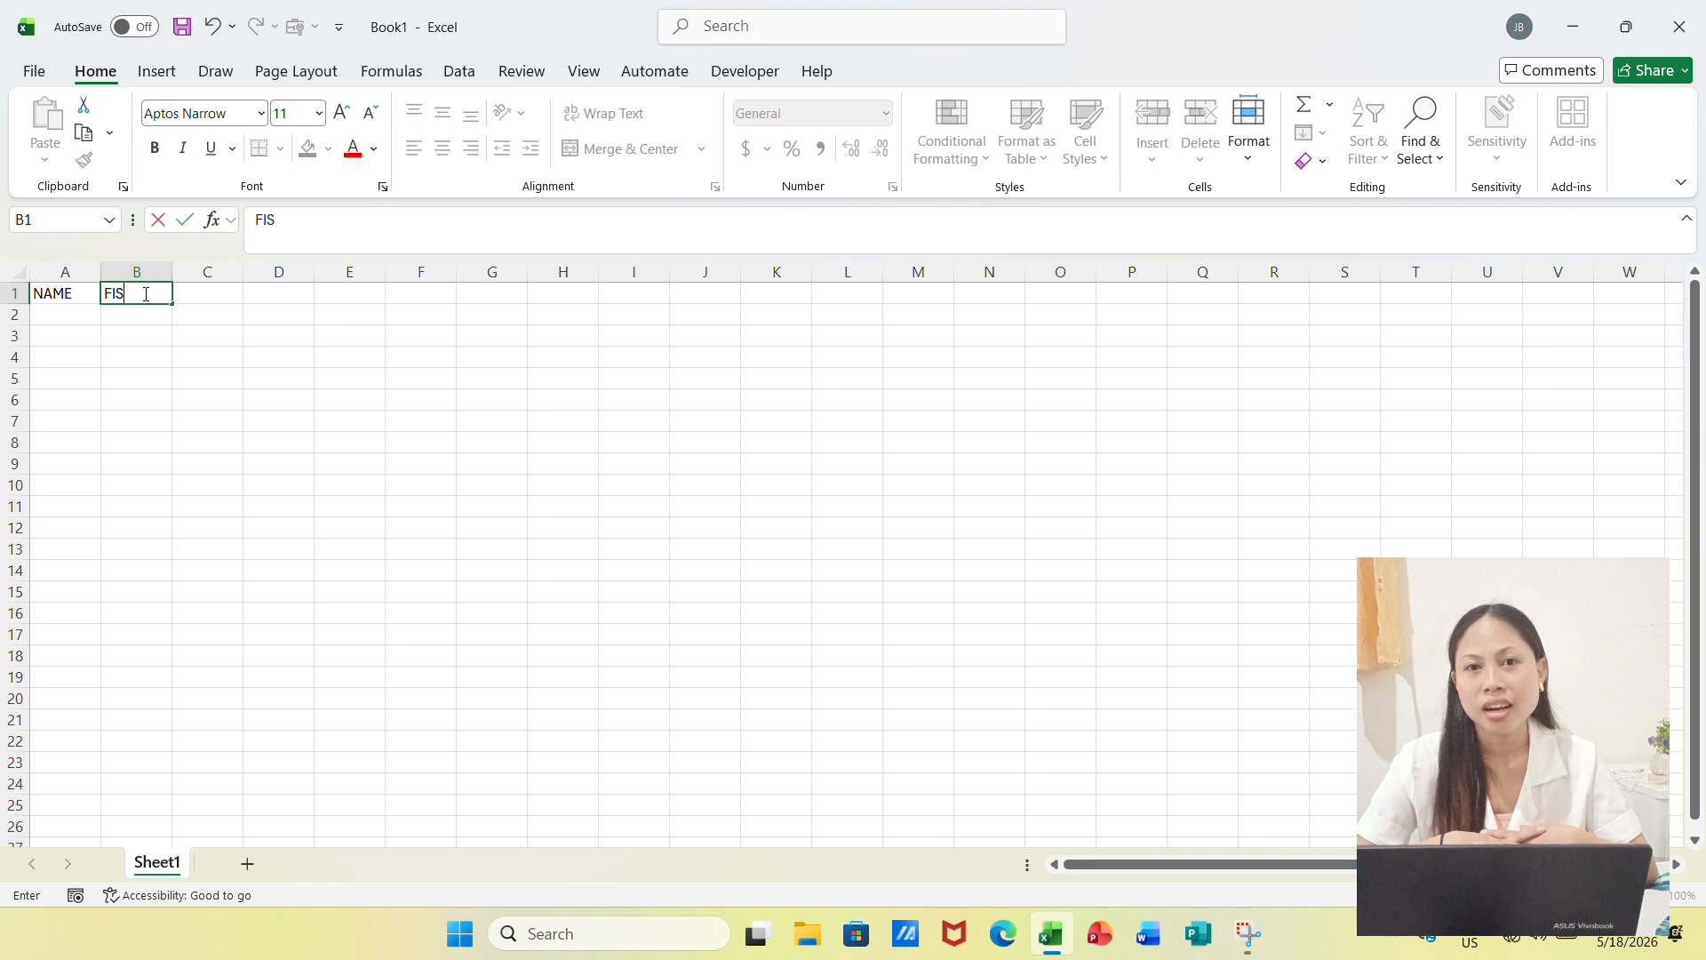
{"action": "key", "text": "BackSpace"}
{"action": "type", "text": "RST SEM"}
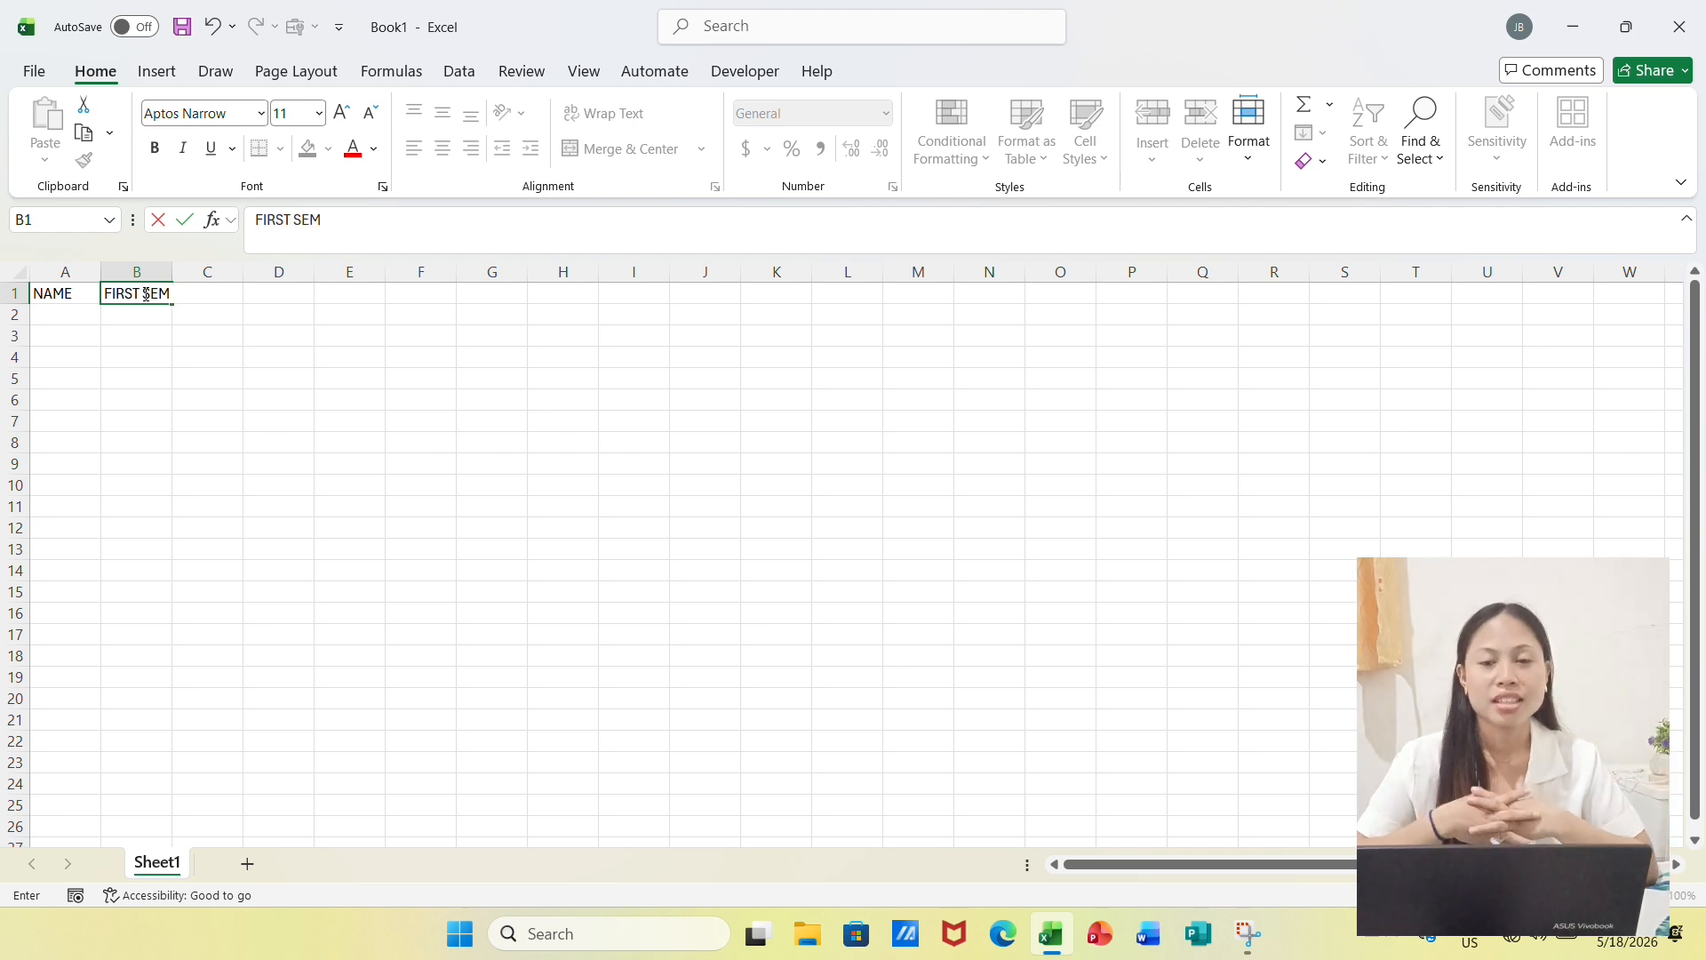
{"action": "type", "text": "ESTER"}
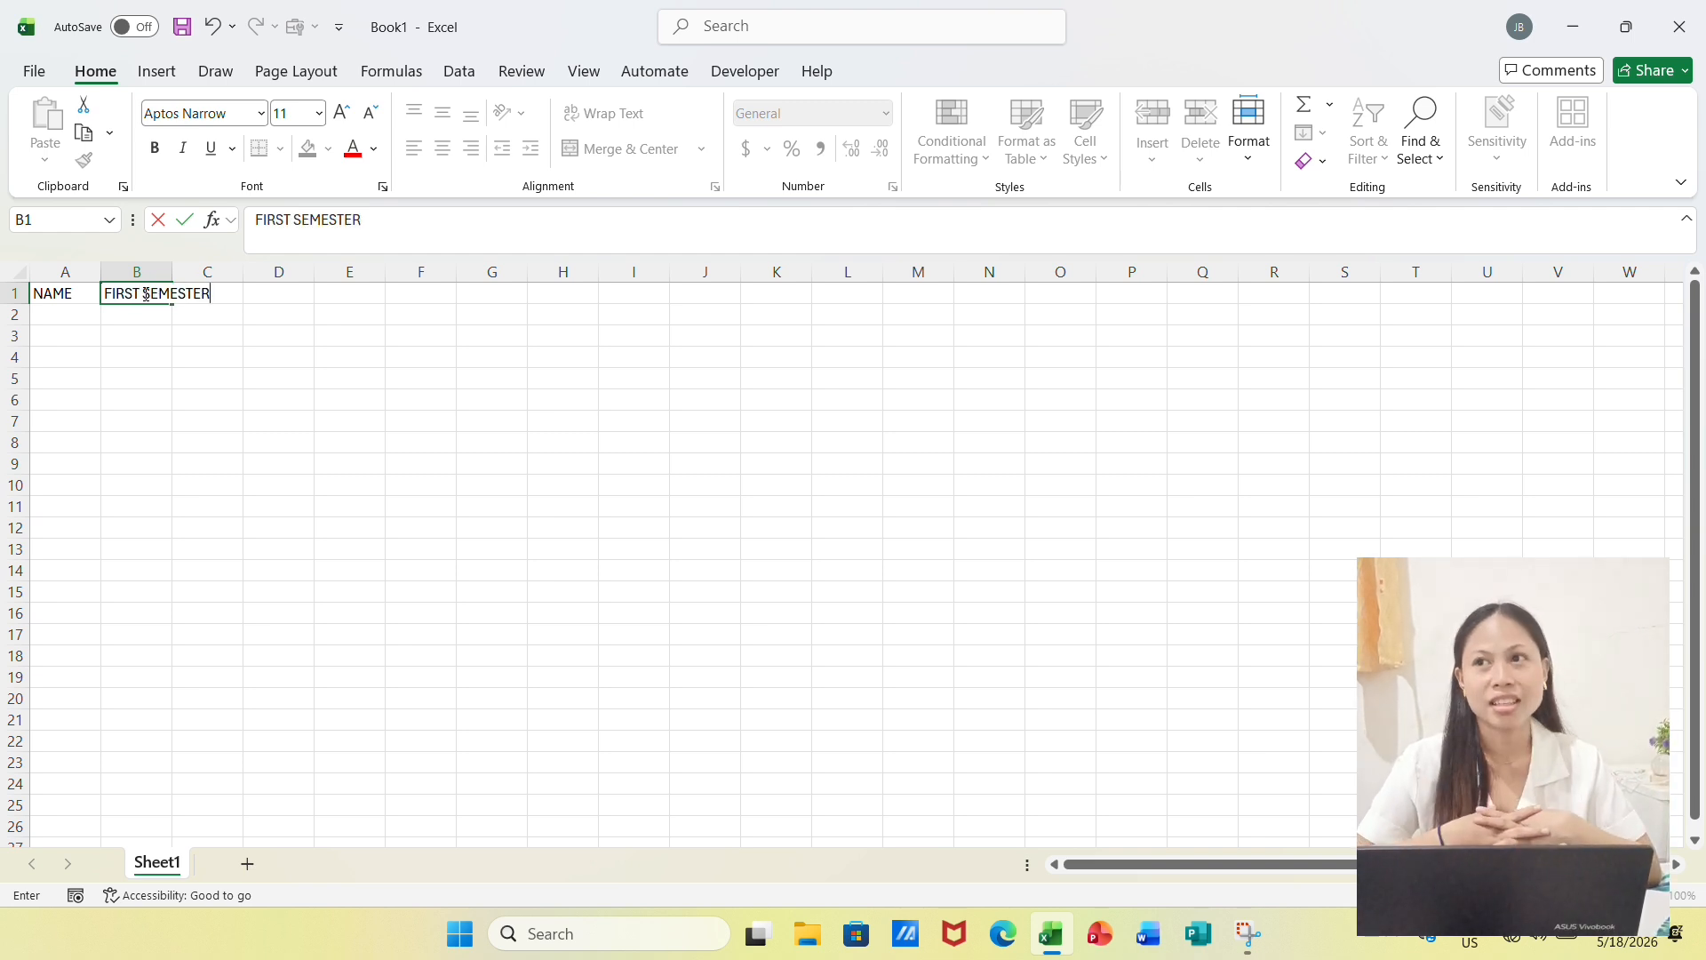
{"action": "key", "text": "Tab"}
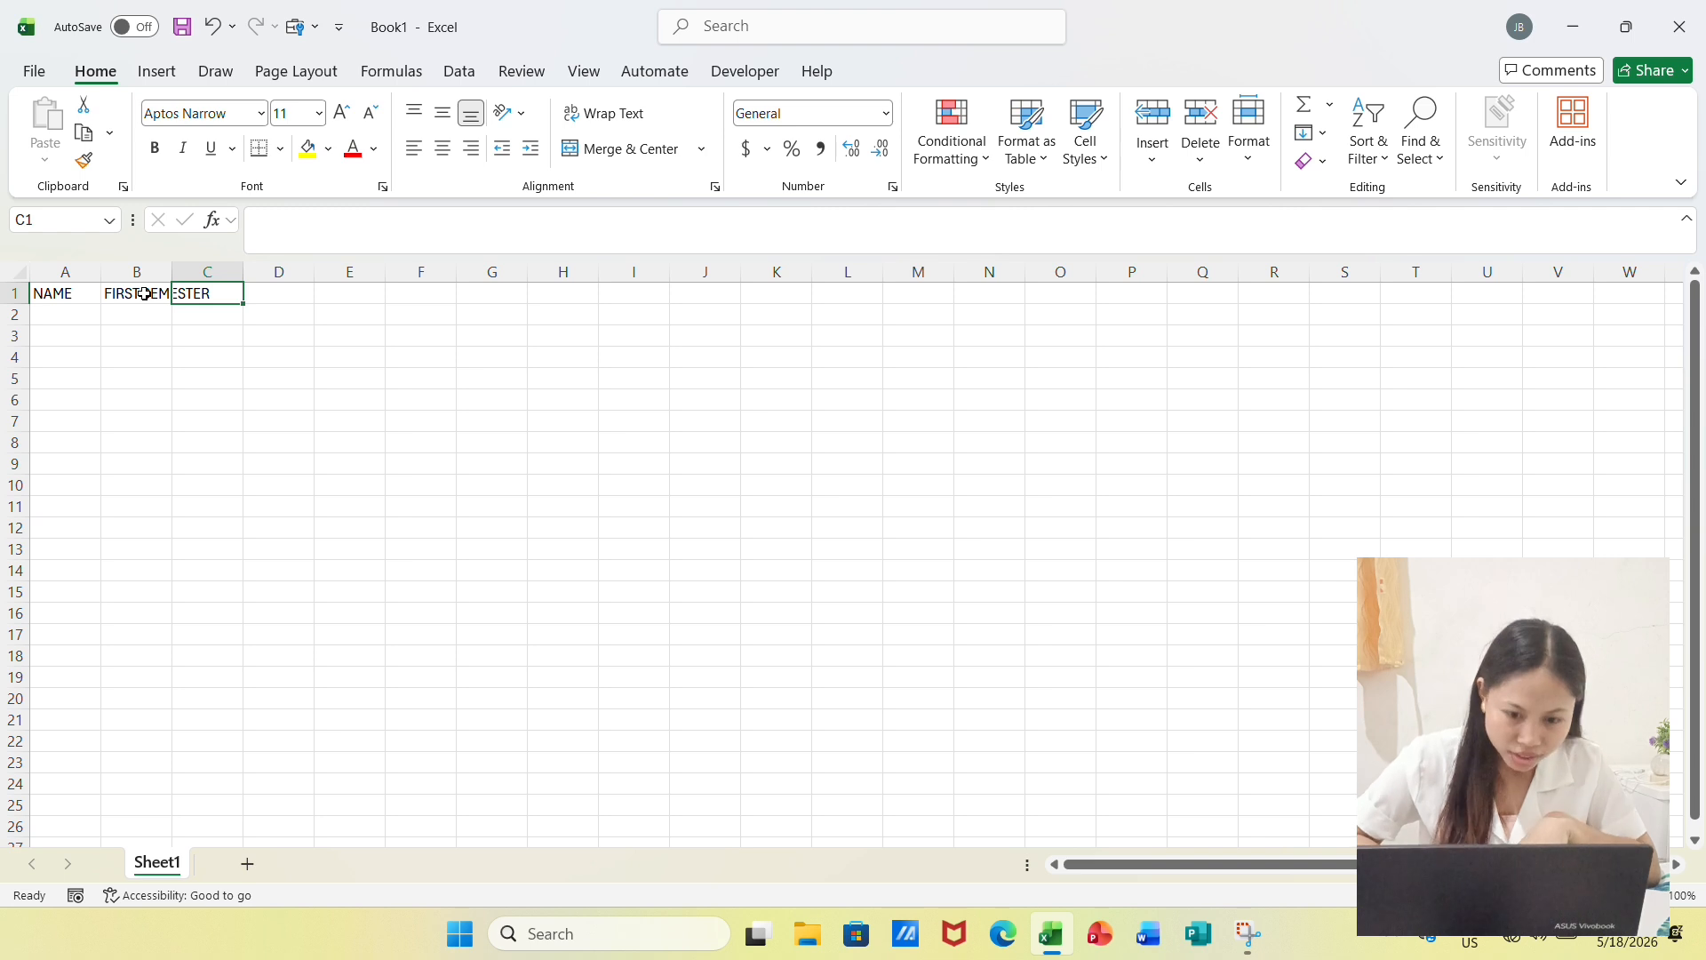
{"action": "type", "text": "SECOND"}
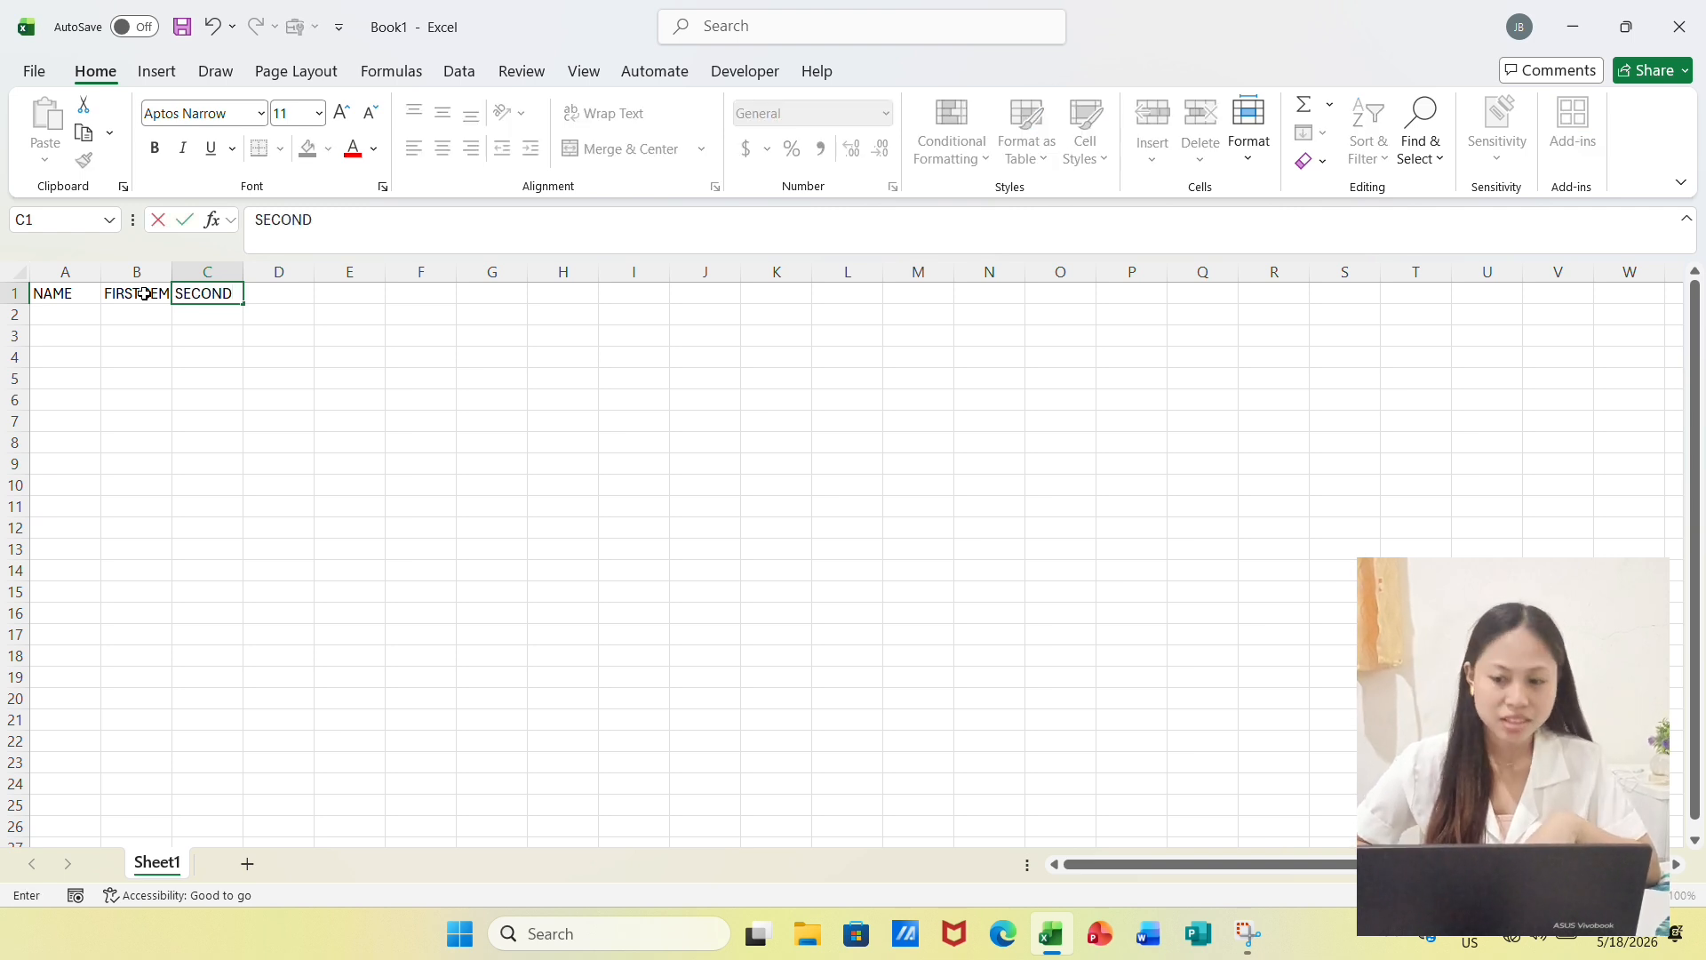
{"action": "type", "text": " SEMESTER"}
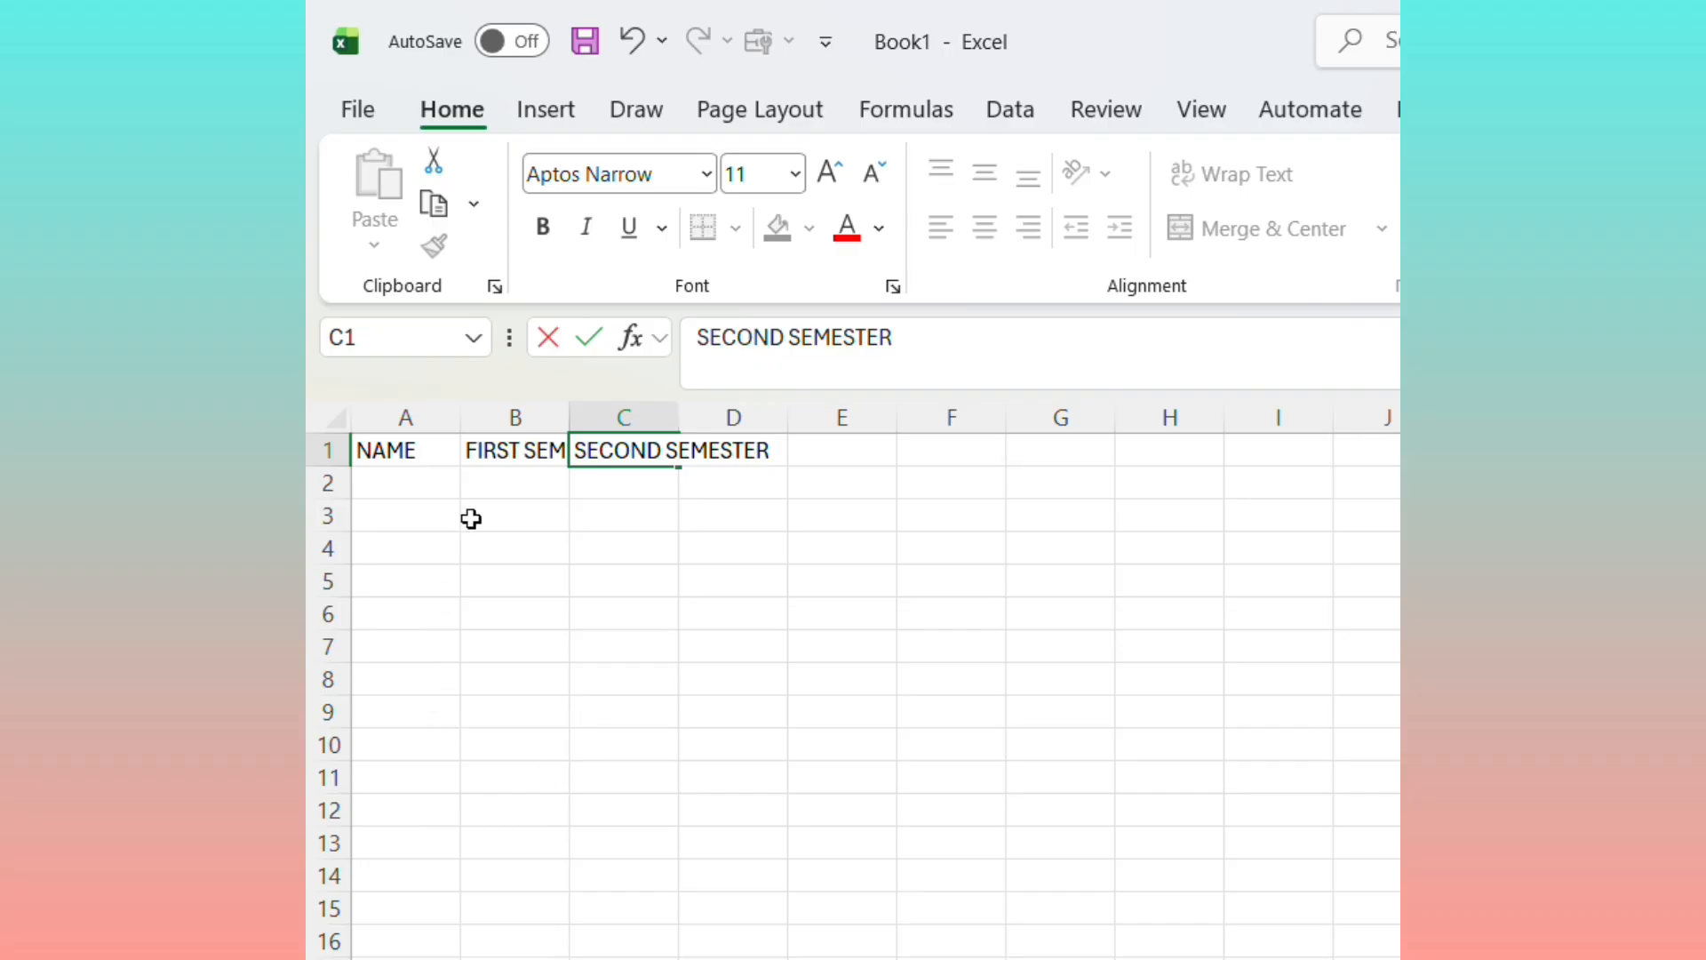
Fit the widths of columns B and C to their semester headers
{"action": "double_click", "coordinate": [574, 411]}
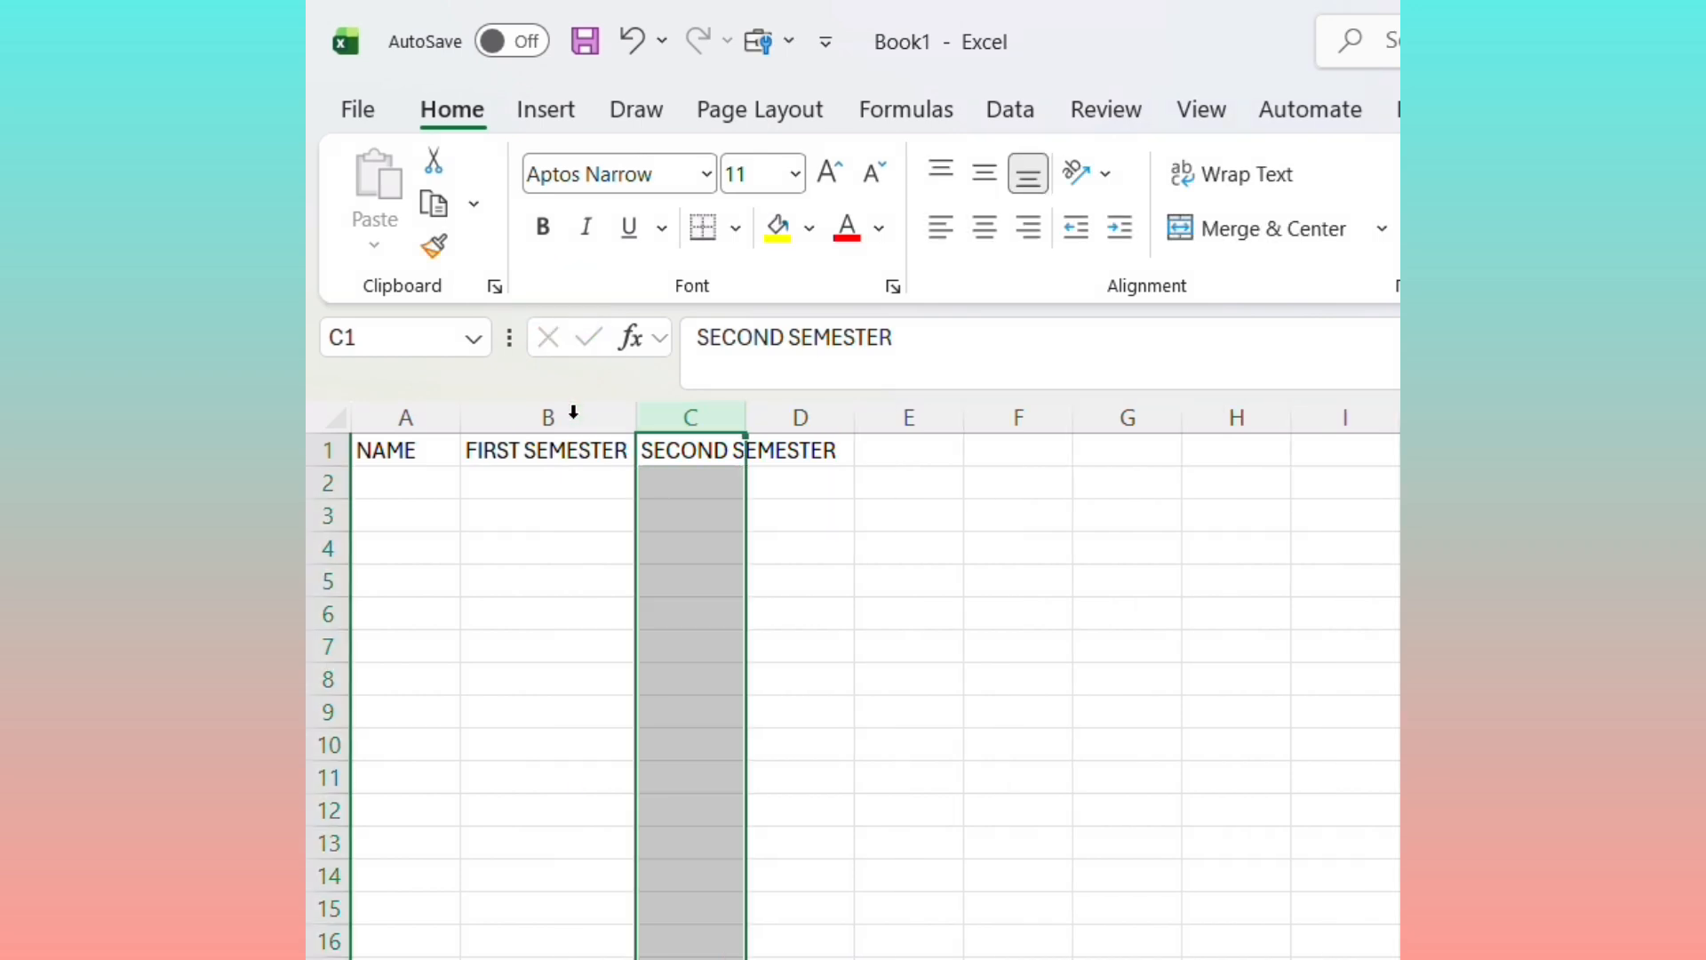
{"action": "double_click", "coordinate": [745, 415]}
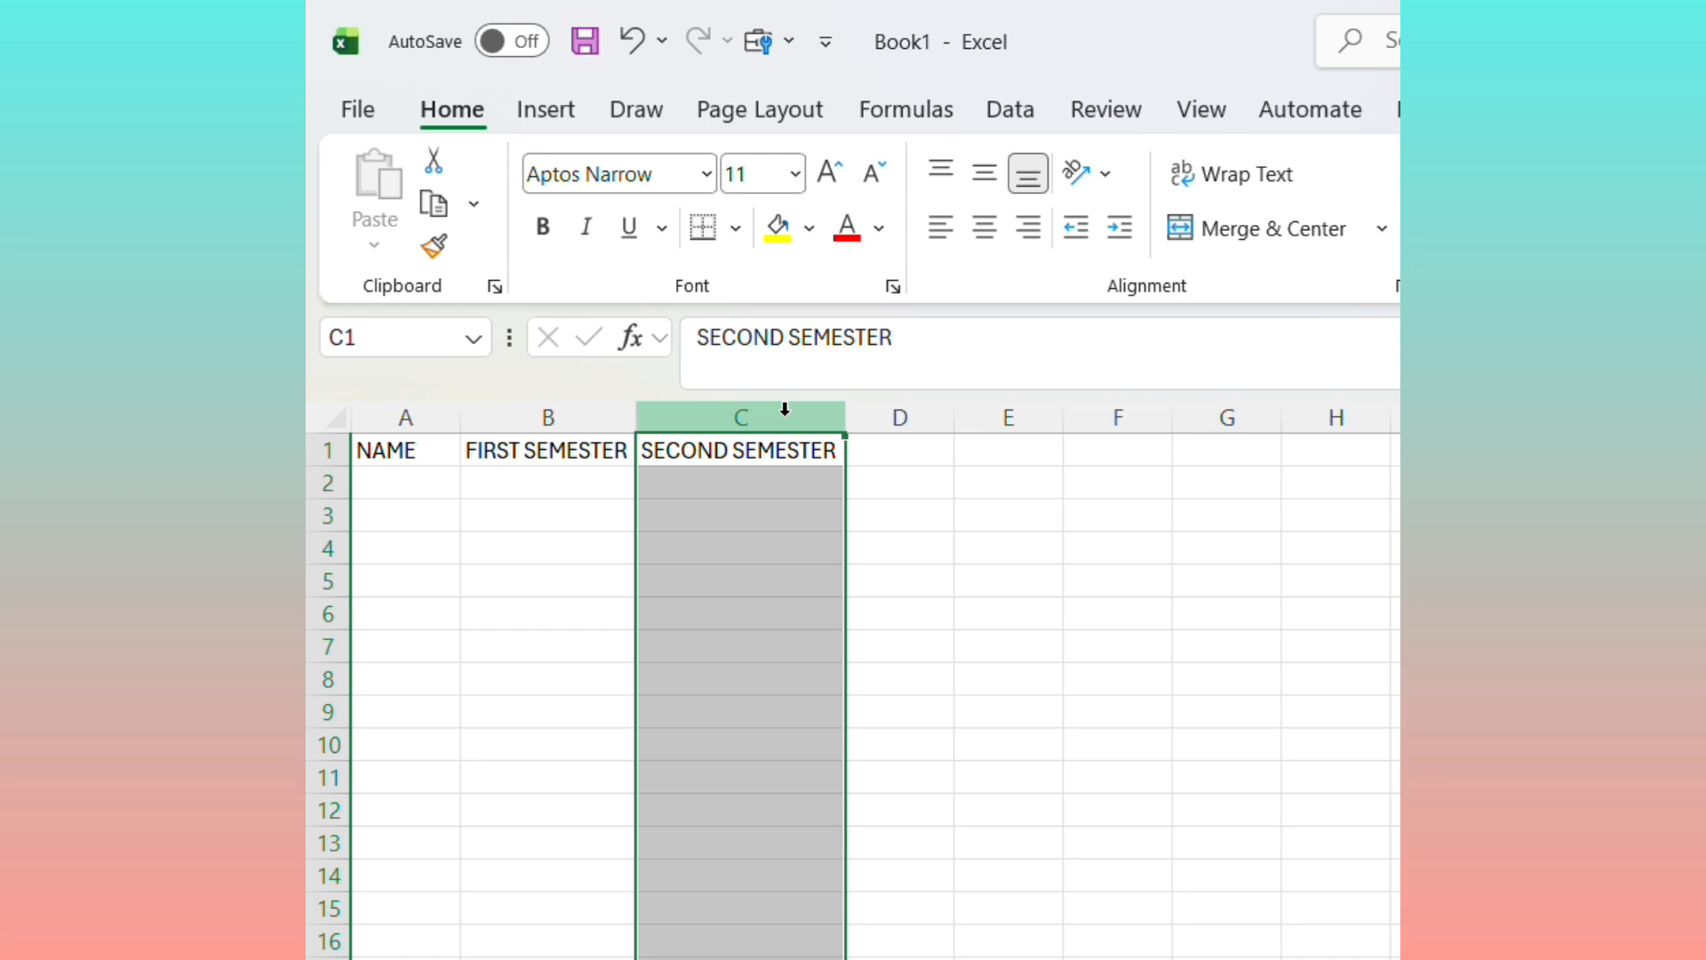
{"action": "left_click", "coordinate": [842, 408]}
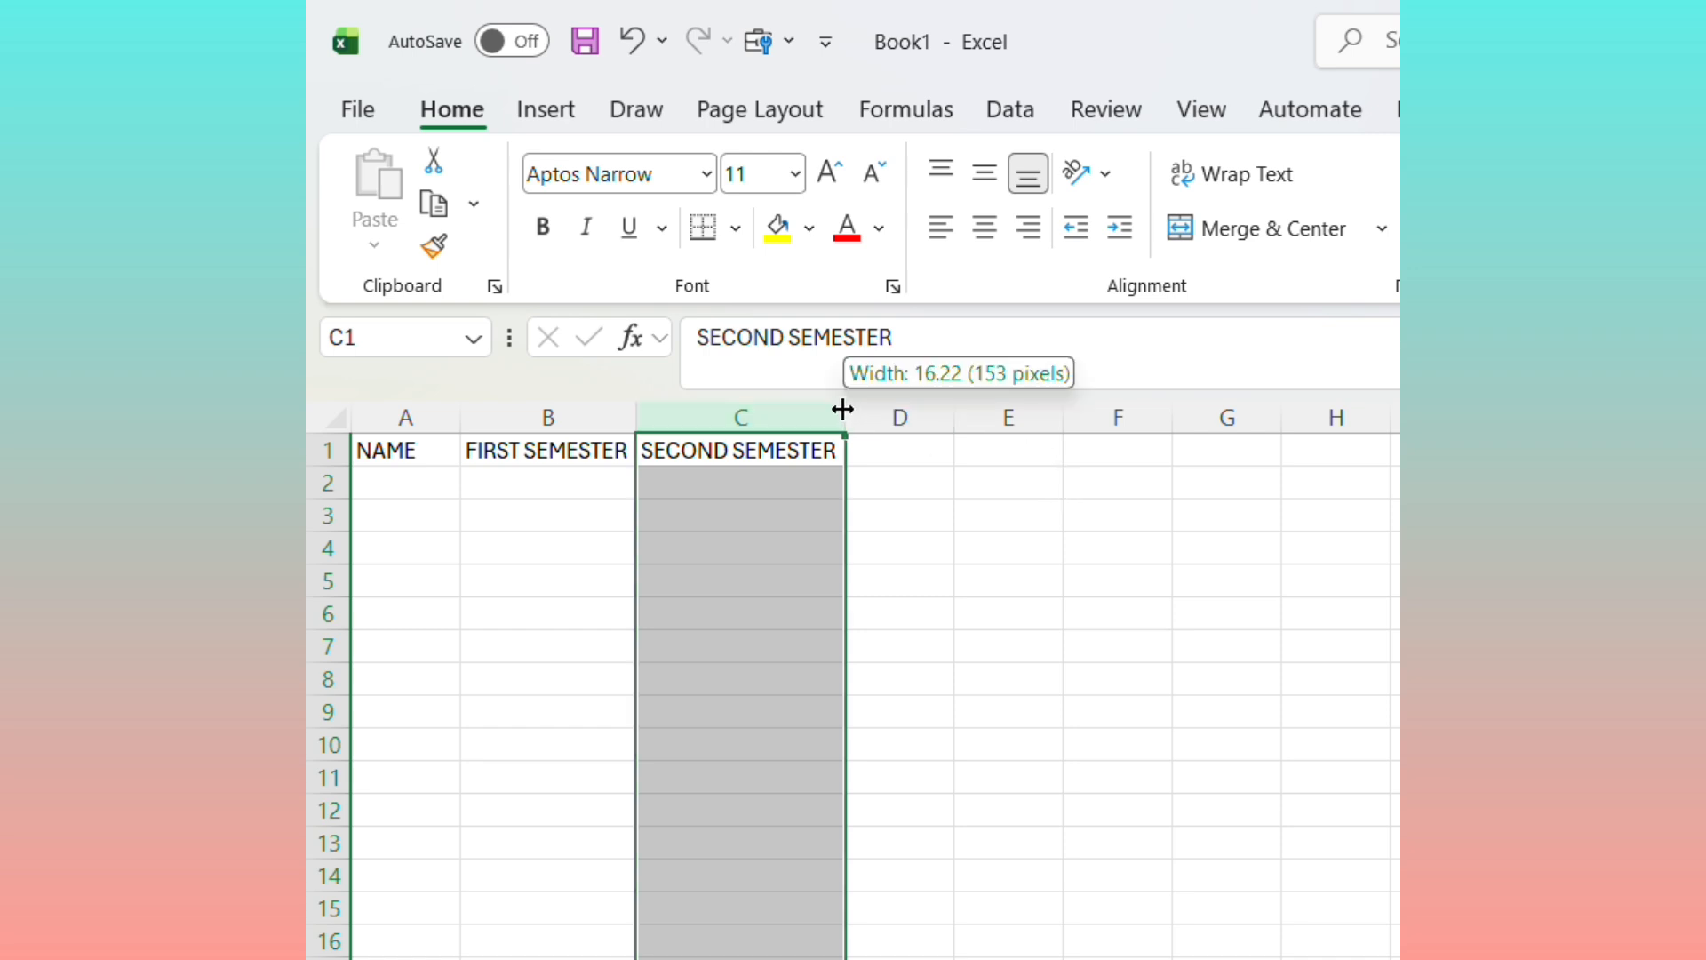
{"action": "mouse_move", "coordinate": [842, 408]}
{"action": "left_mouse_down"}
{"action": "mouse_move", "coordinate": [743, 412]}
{"action": "mouse_move", "coordinate": [837, 413]}
{"action": "left_mouse_up"}
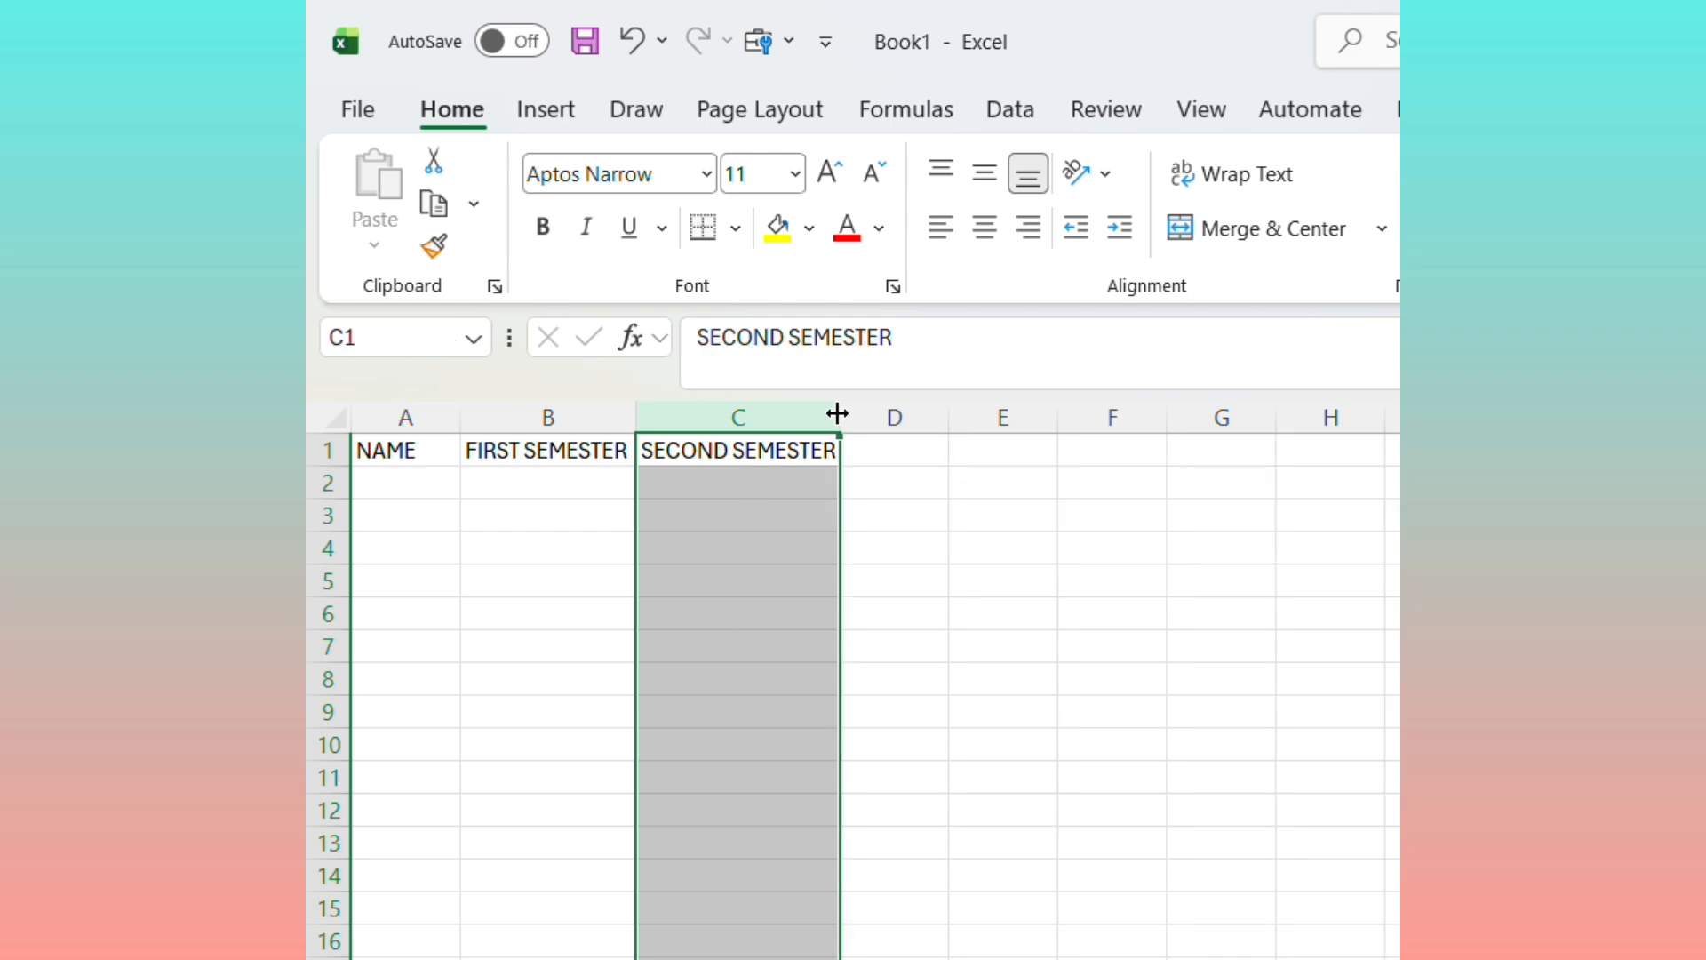
Enter the nine students' full names in A2:A10 under the NAME header
{"action": "left_click", "coordinate": [423, 487]}
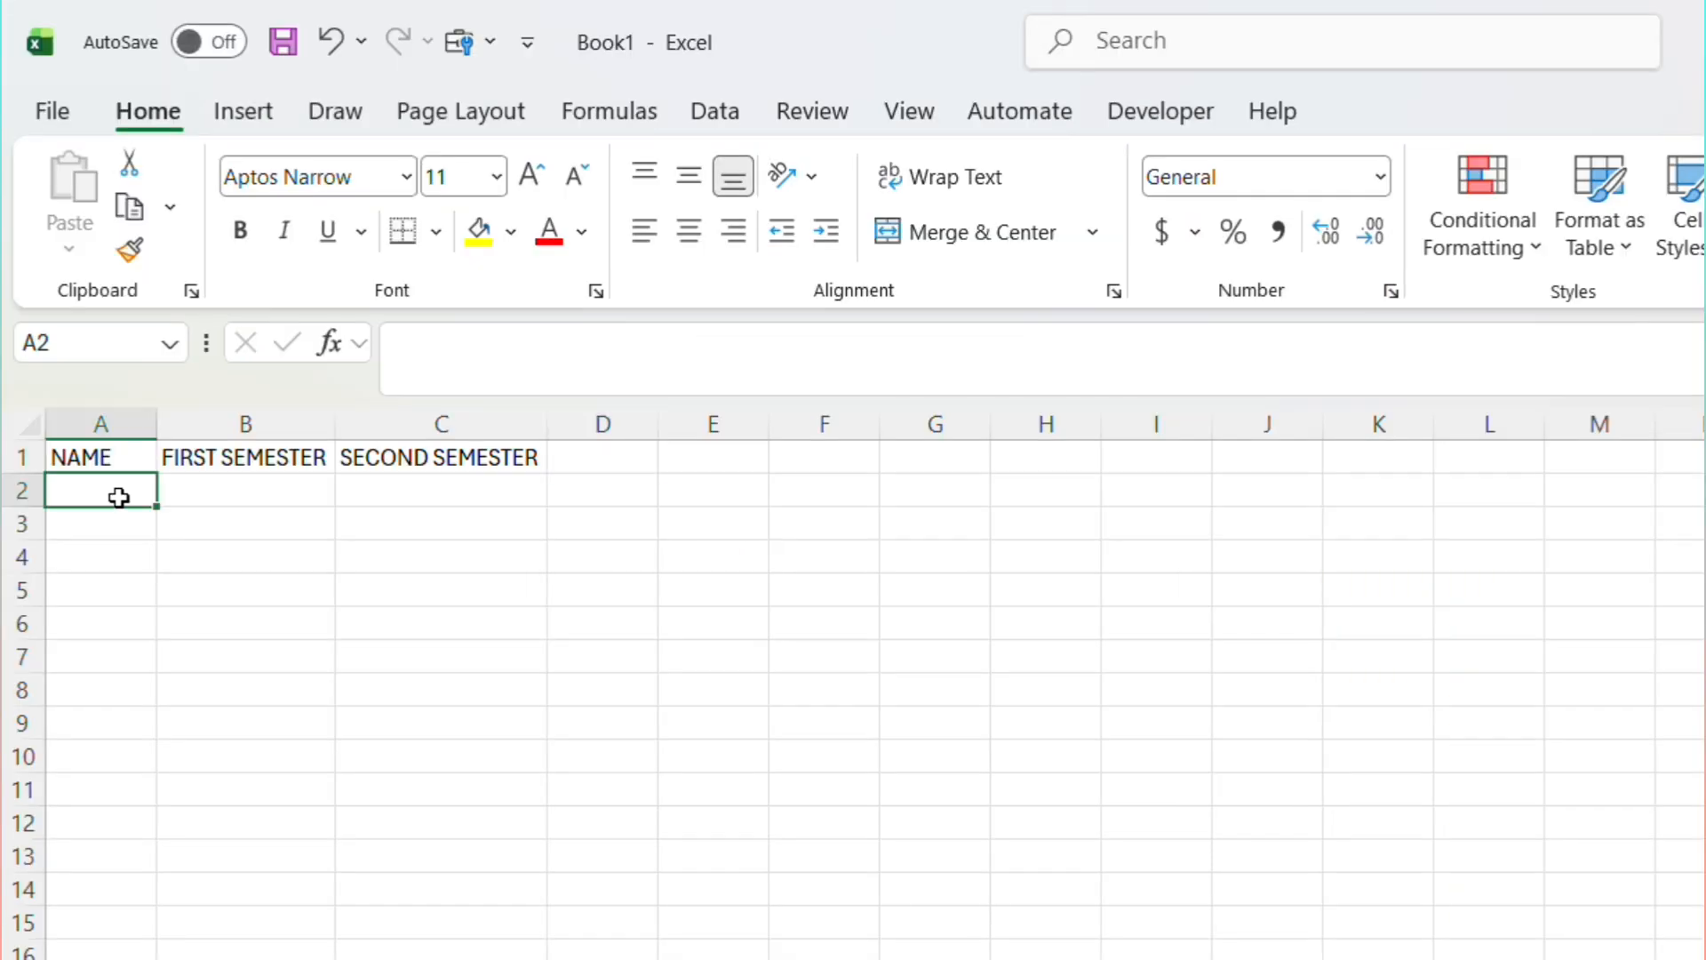
{"action": "key", "text": "Return"}
{"action": "key", "text": "Return"}
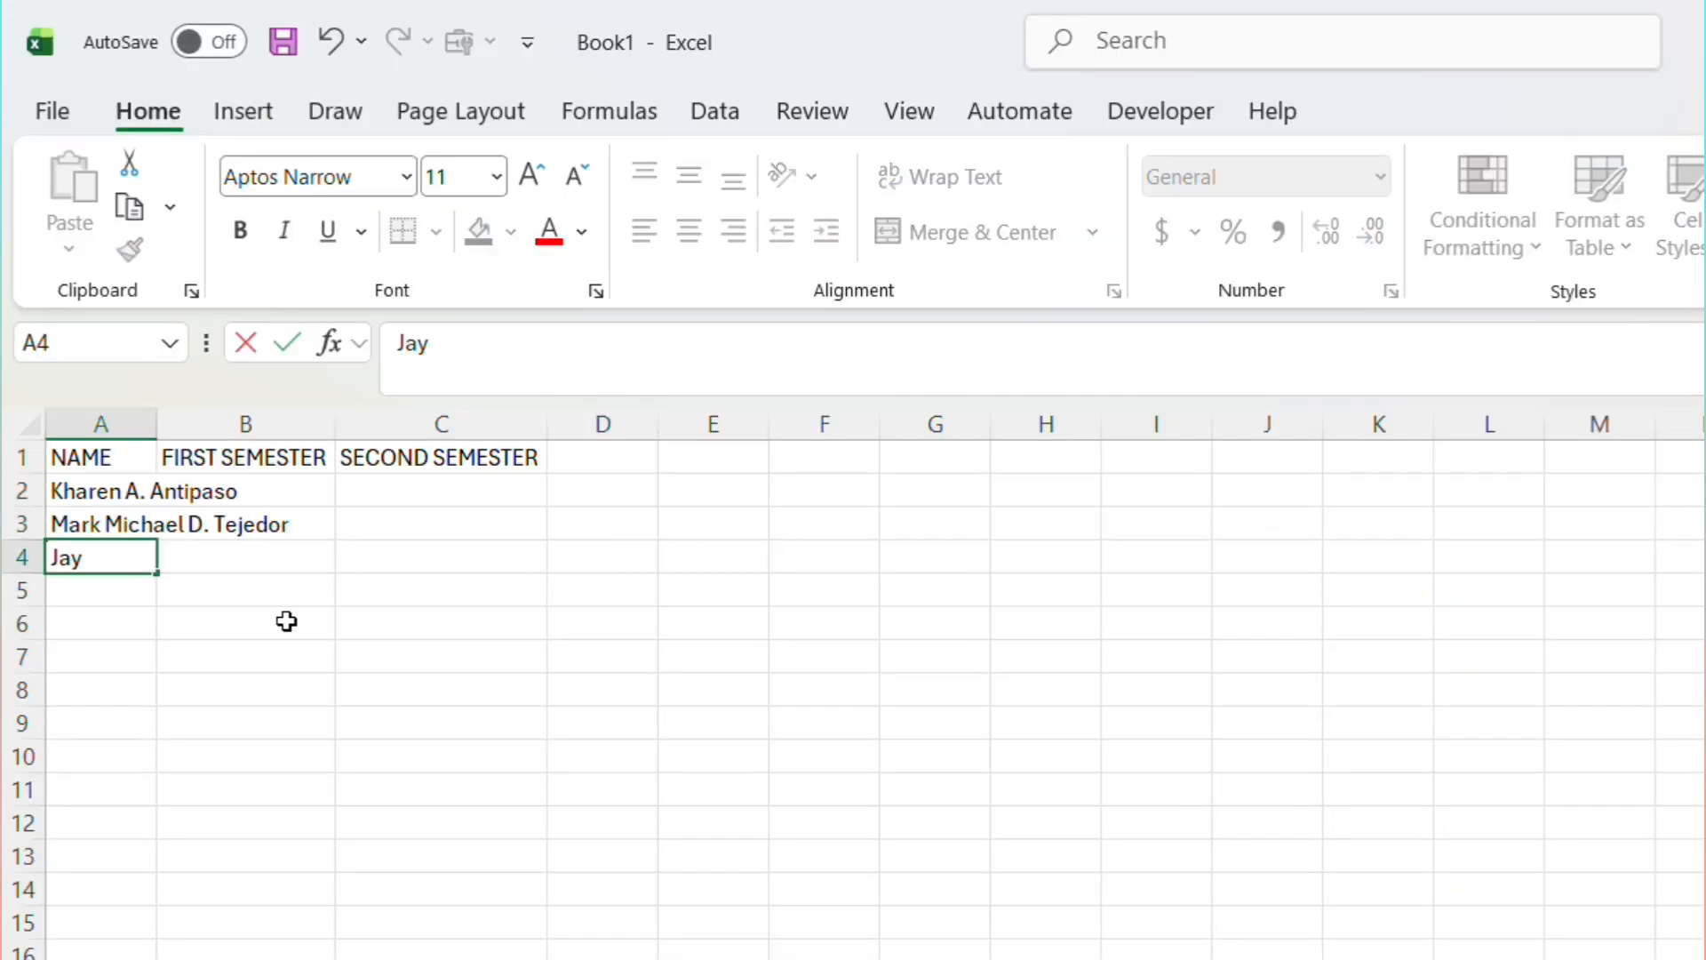
{"action": "key", "text": "Return"}
{"action": "type", "text": "Baby"}
{"action": "key", "text": "Return"}
{"action": "key", "text": "Return"}
{"action": "key", "text": "Return"}
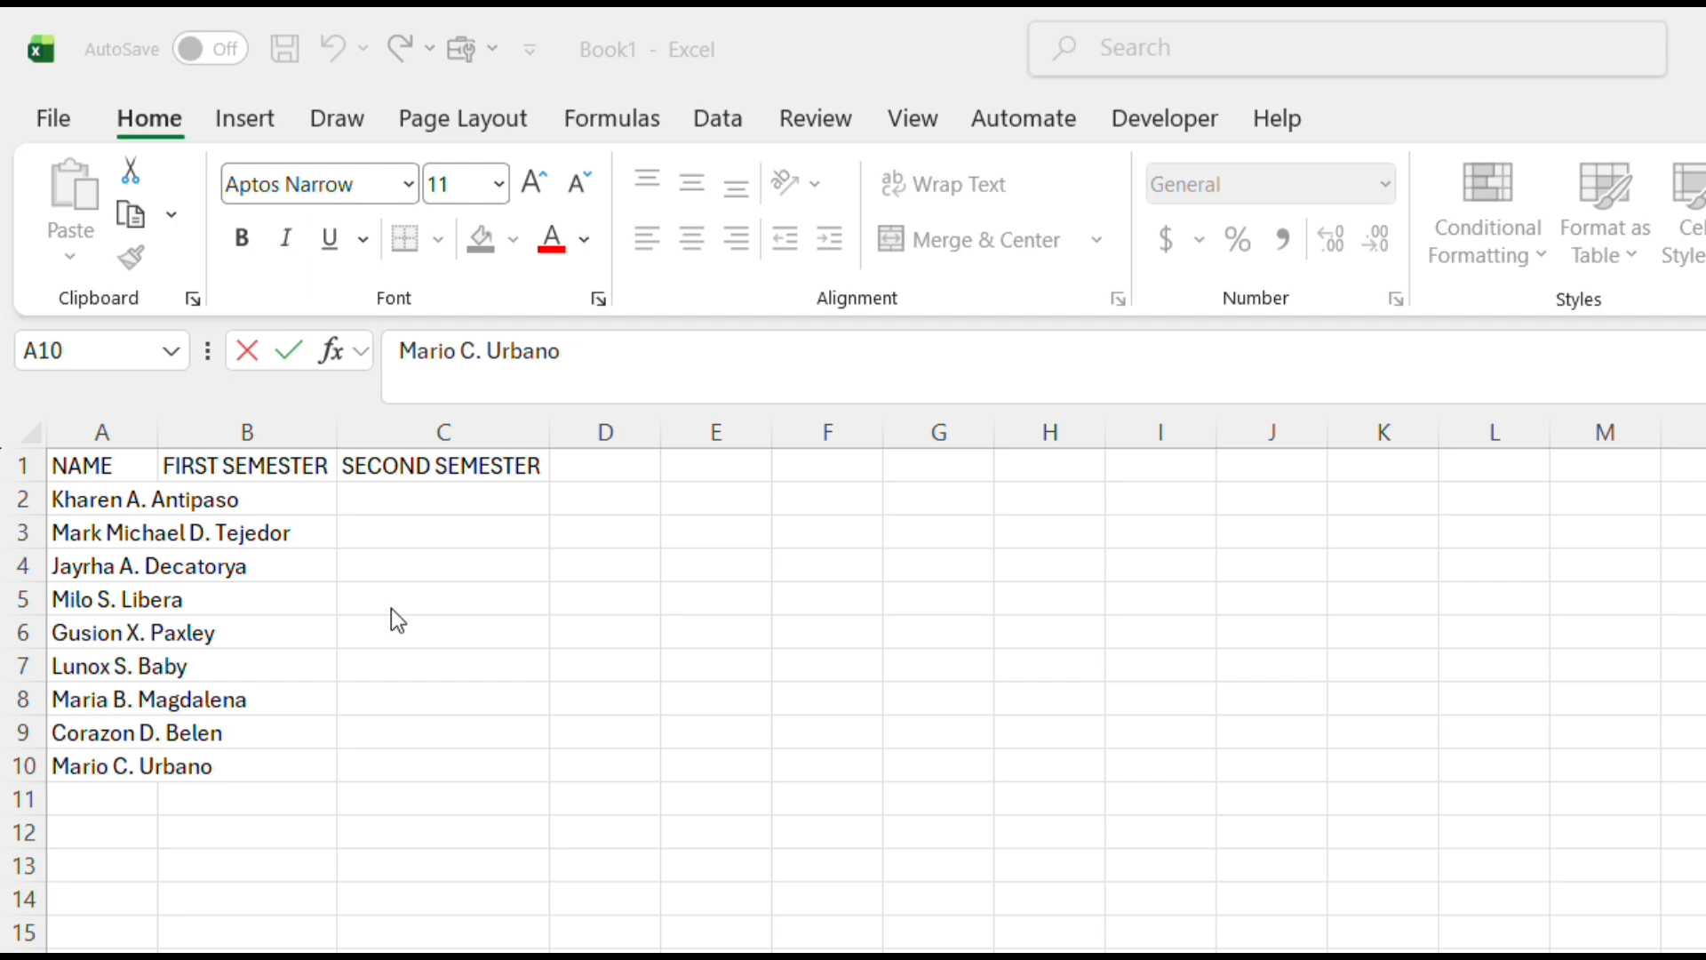
{"action": "left_click", "coordinate": [246, 781]}
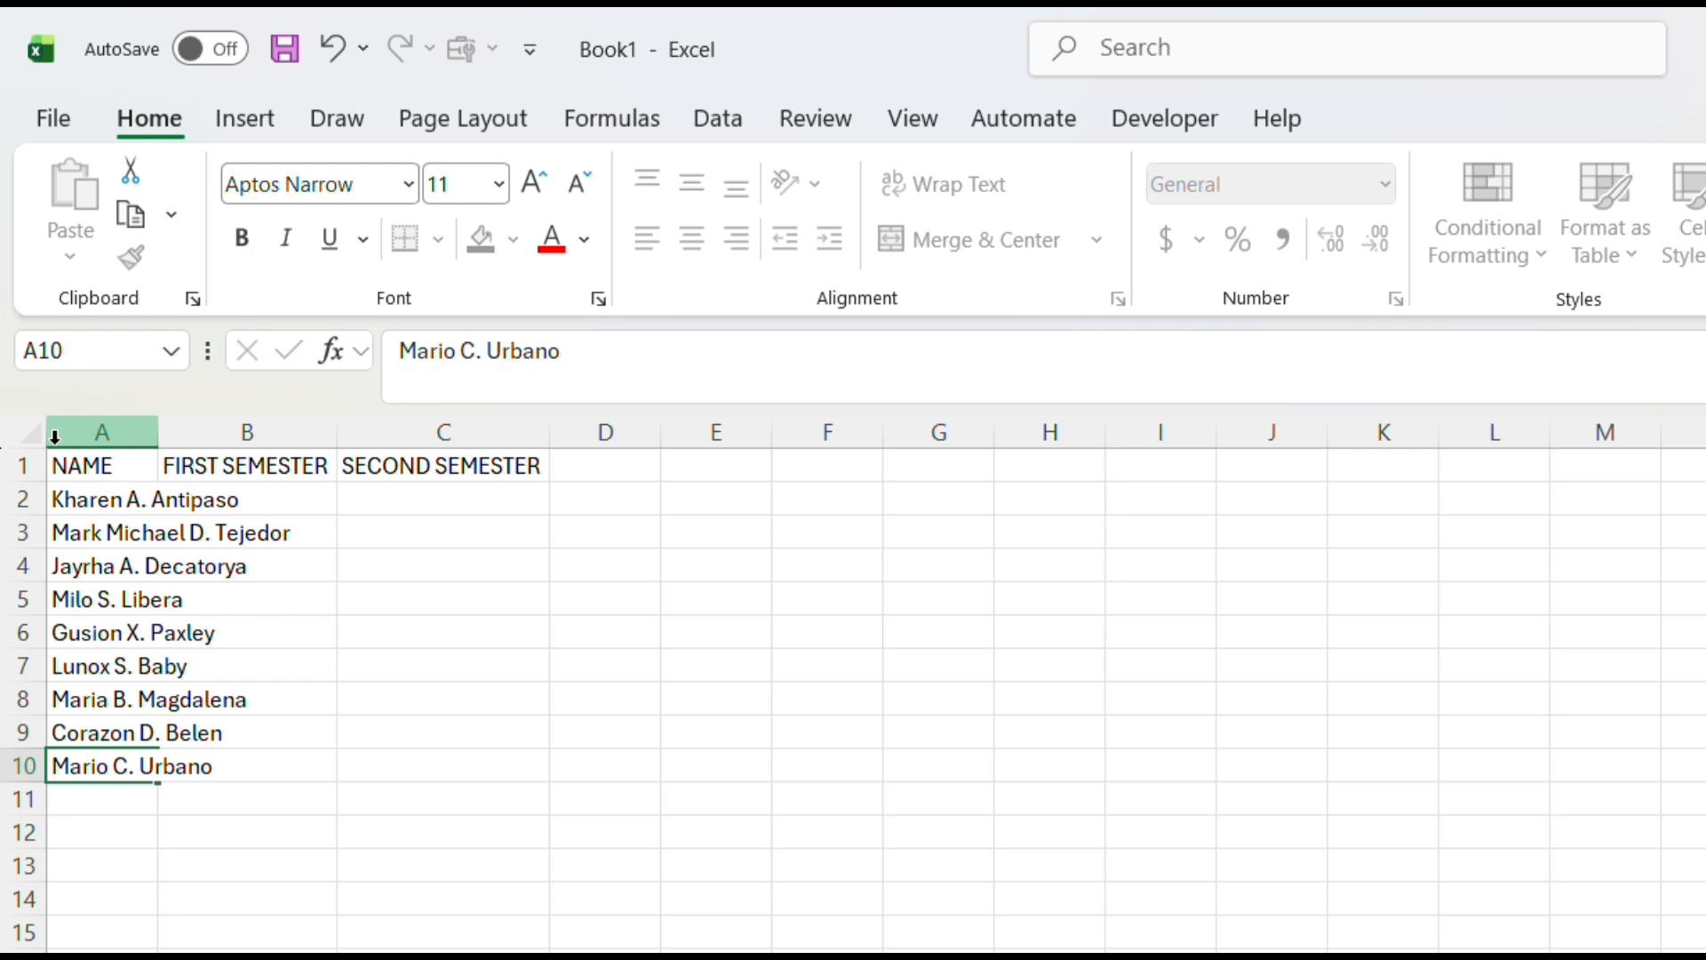
AutoFit the widths of columns A to C to their contents
{"action": "left_click_drag", "start_coordinate": [54, 435], "coordinate": [408, 686]}
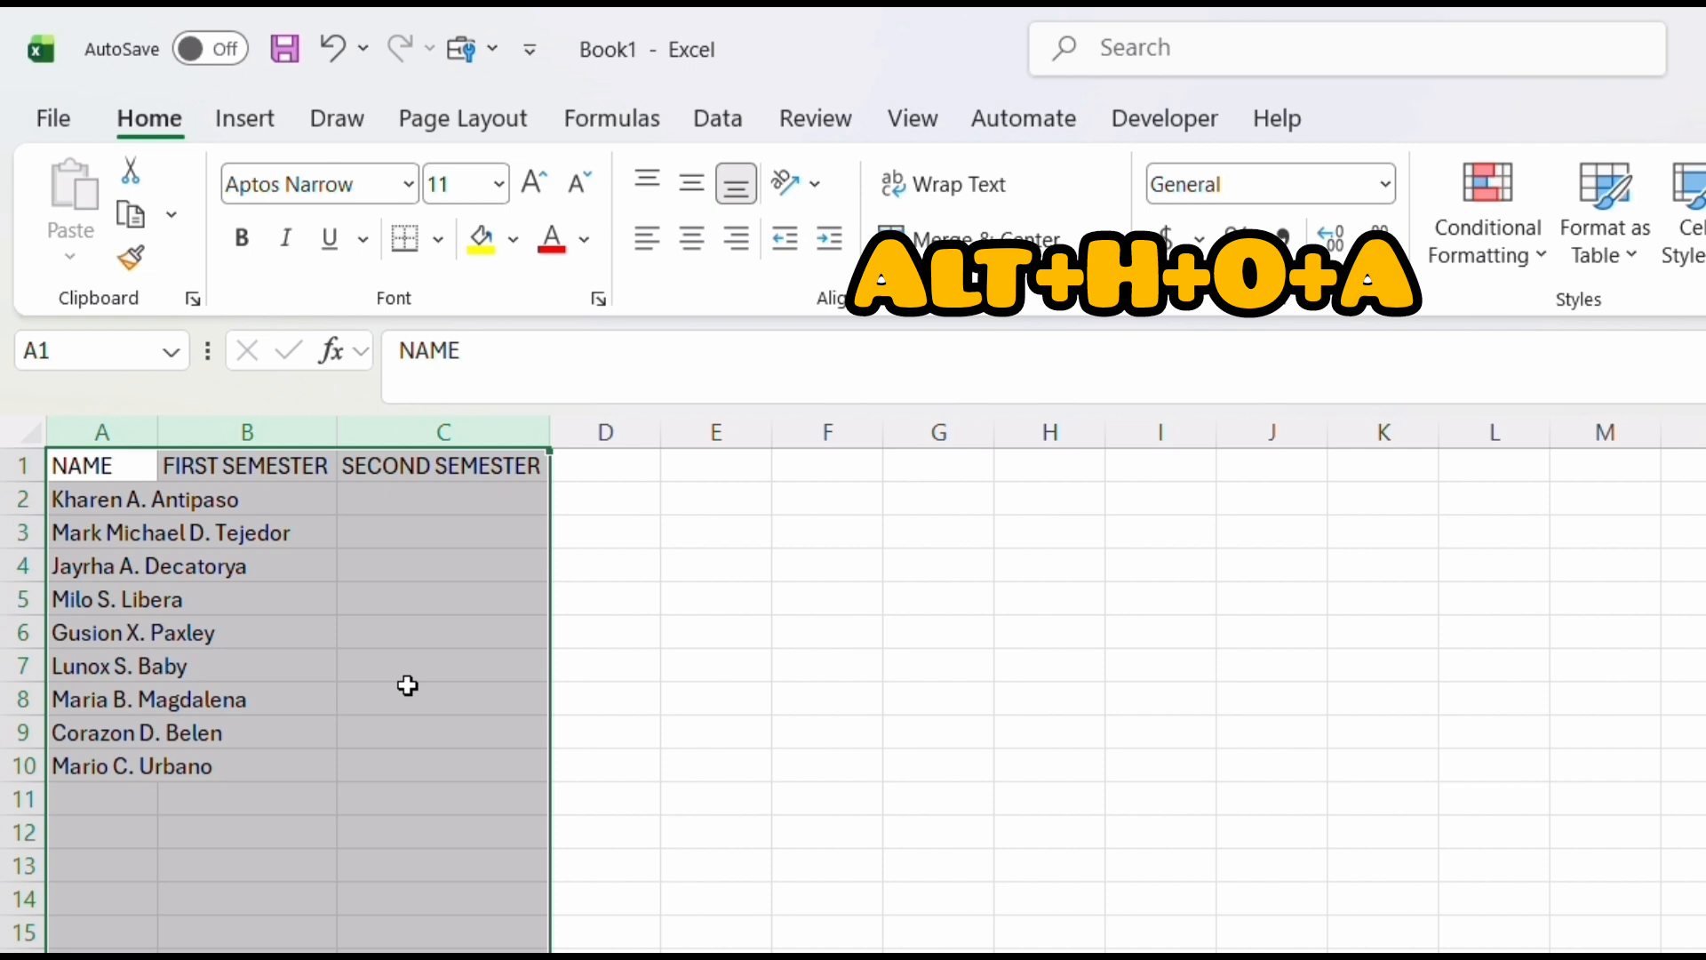
{"action": "key", "text": "alt+h"}
{"action": "key", "text": "o"}
{"action": "key", "text": "i"}
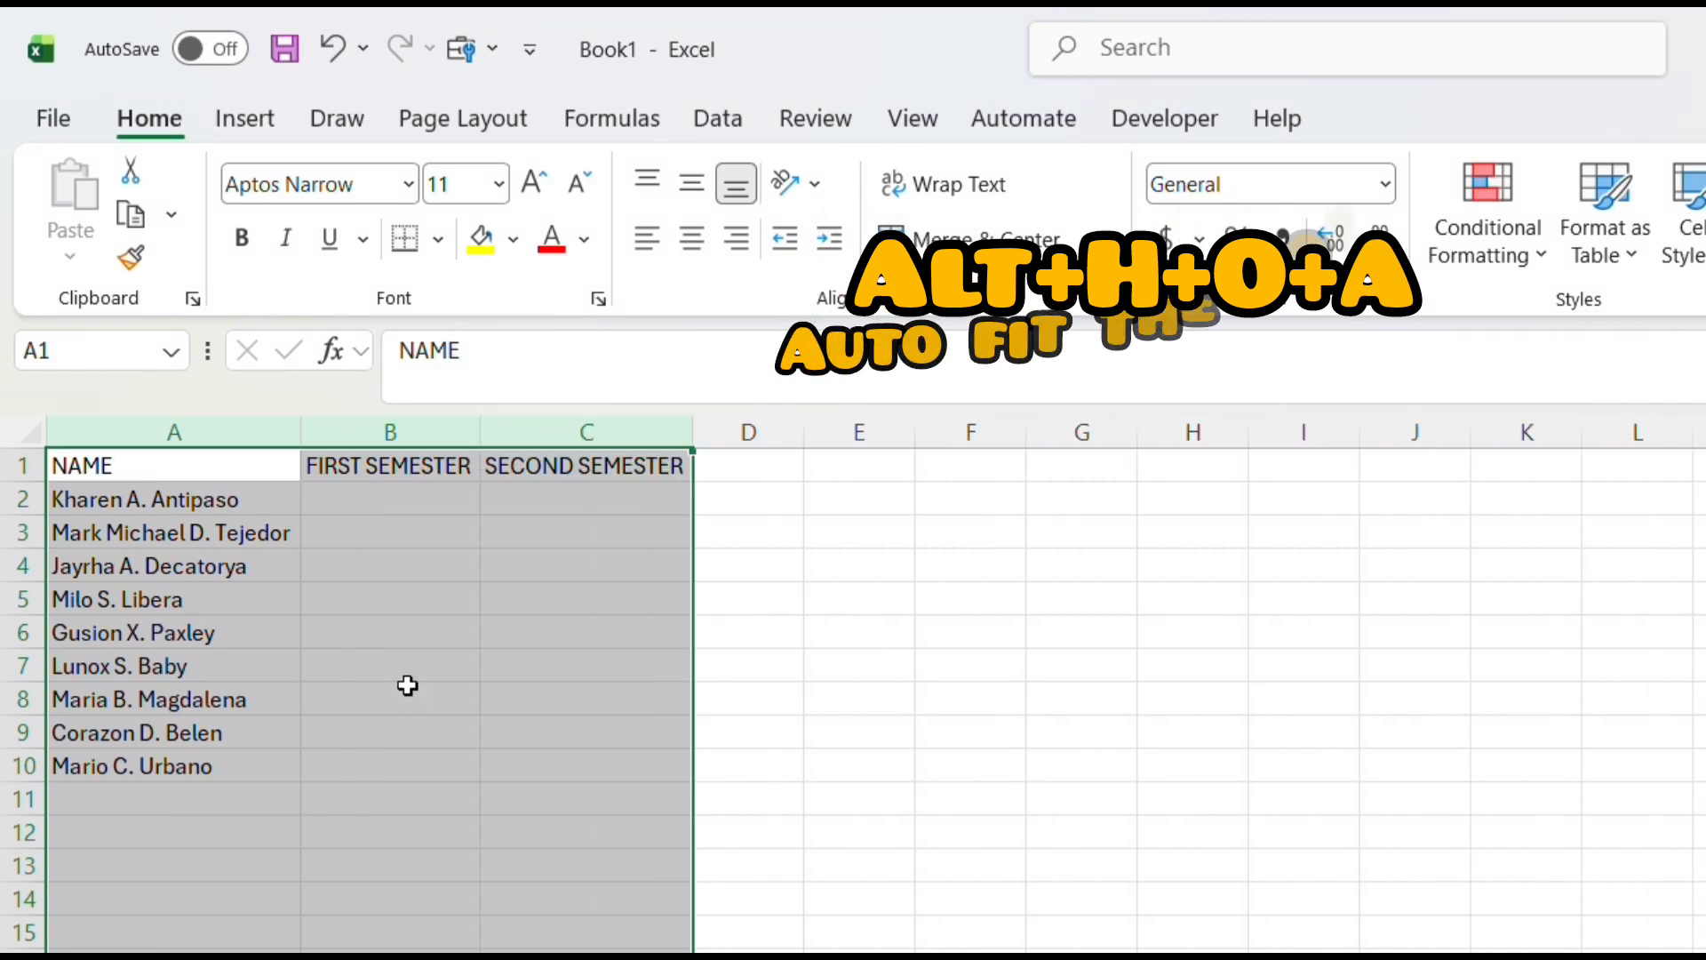
{"action": "left_click", "coordinate": [984, 574]}
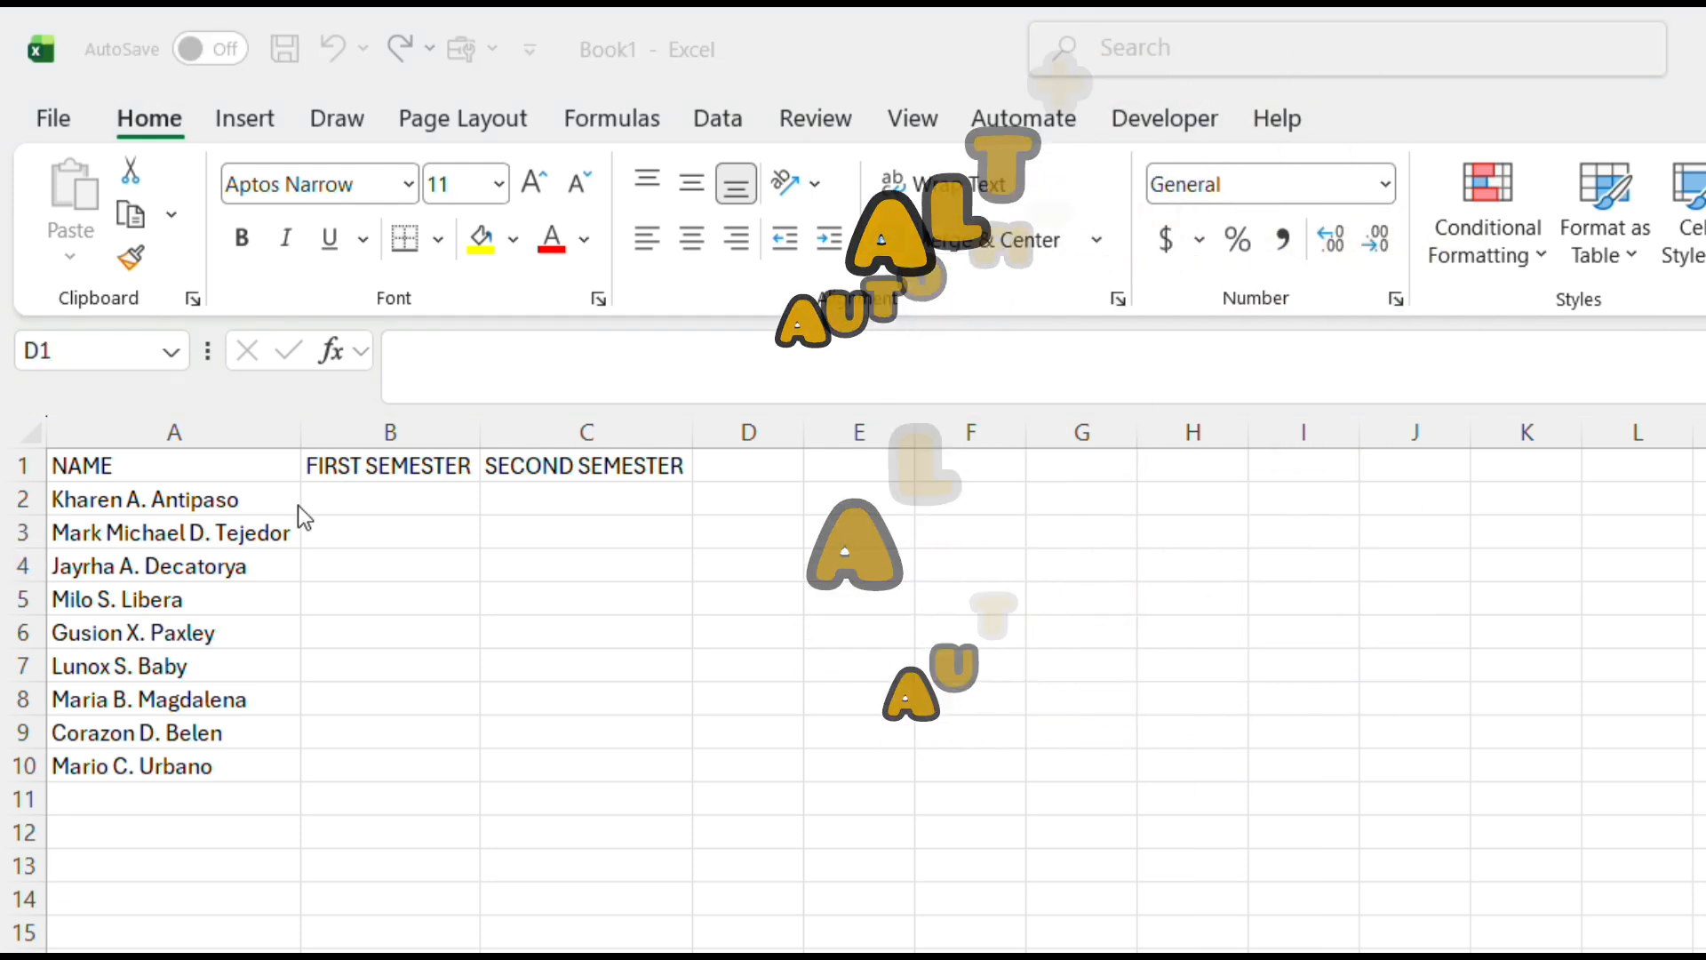
Enter the first-semester grades 99, 94, 93, 71, 79, 88, 90, 75 and 83 in B2:B10
{"action": "left_click", "coordinate": [345, 500]}
{"action": "type", "text": "99"}
{"action": "key", "text": "Return"}
{"action": "type", "text": "94 93 "}
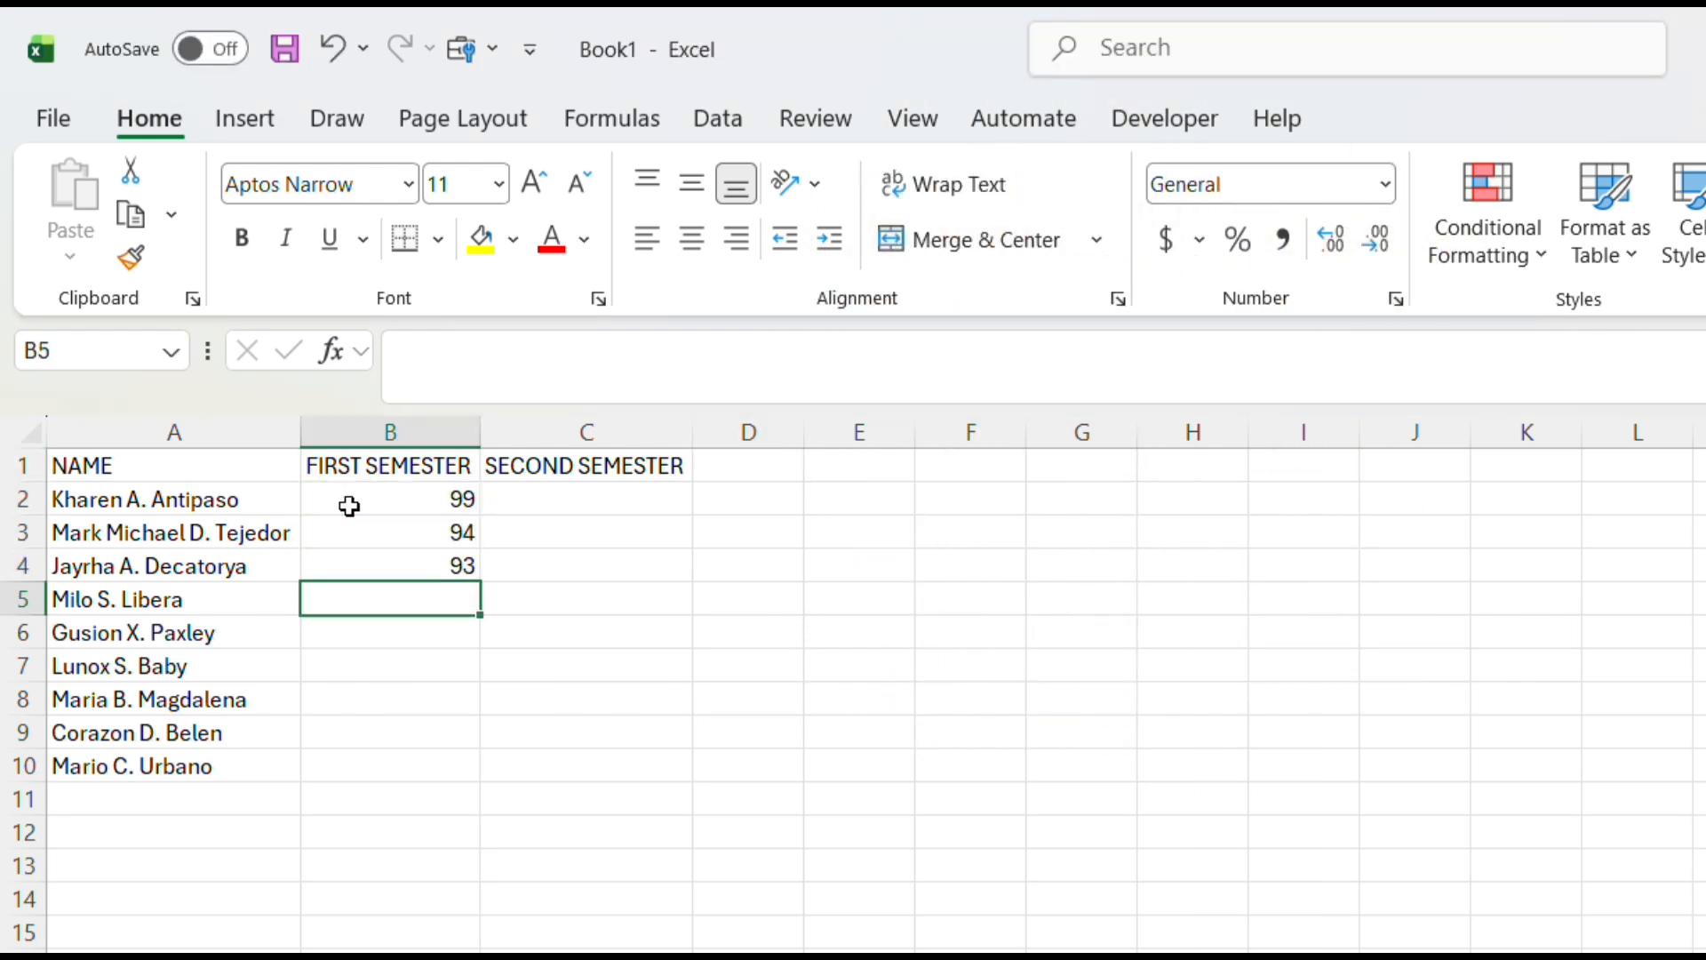
{"action": "type", "text": "71 79 88 90 75 83"}
Enter the second-semester grades 91, 95, 90, 77, 71, 70, 80, 73 and 77 in C2:C10
{"action": "left_click", "coordinate": [613, 500]}
{"action": "type", "text": "91 95"}
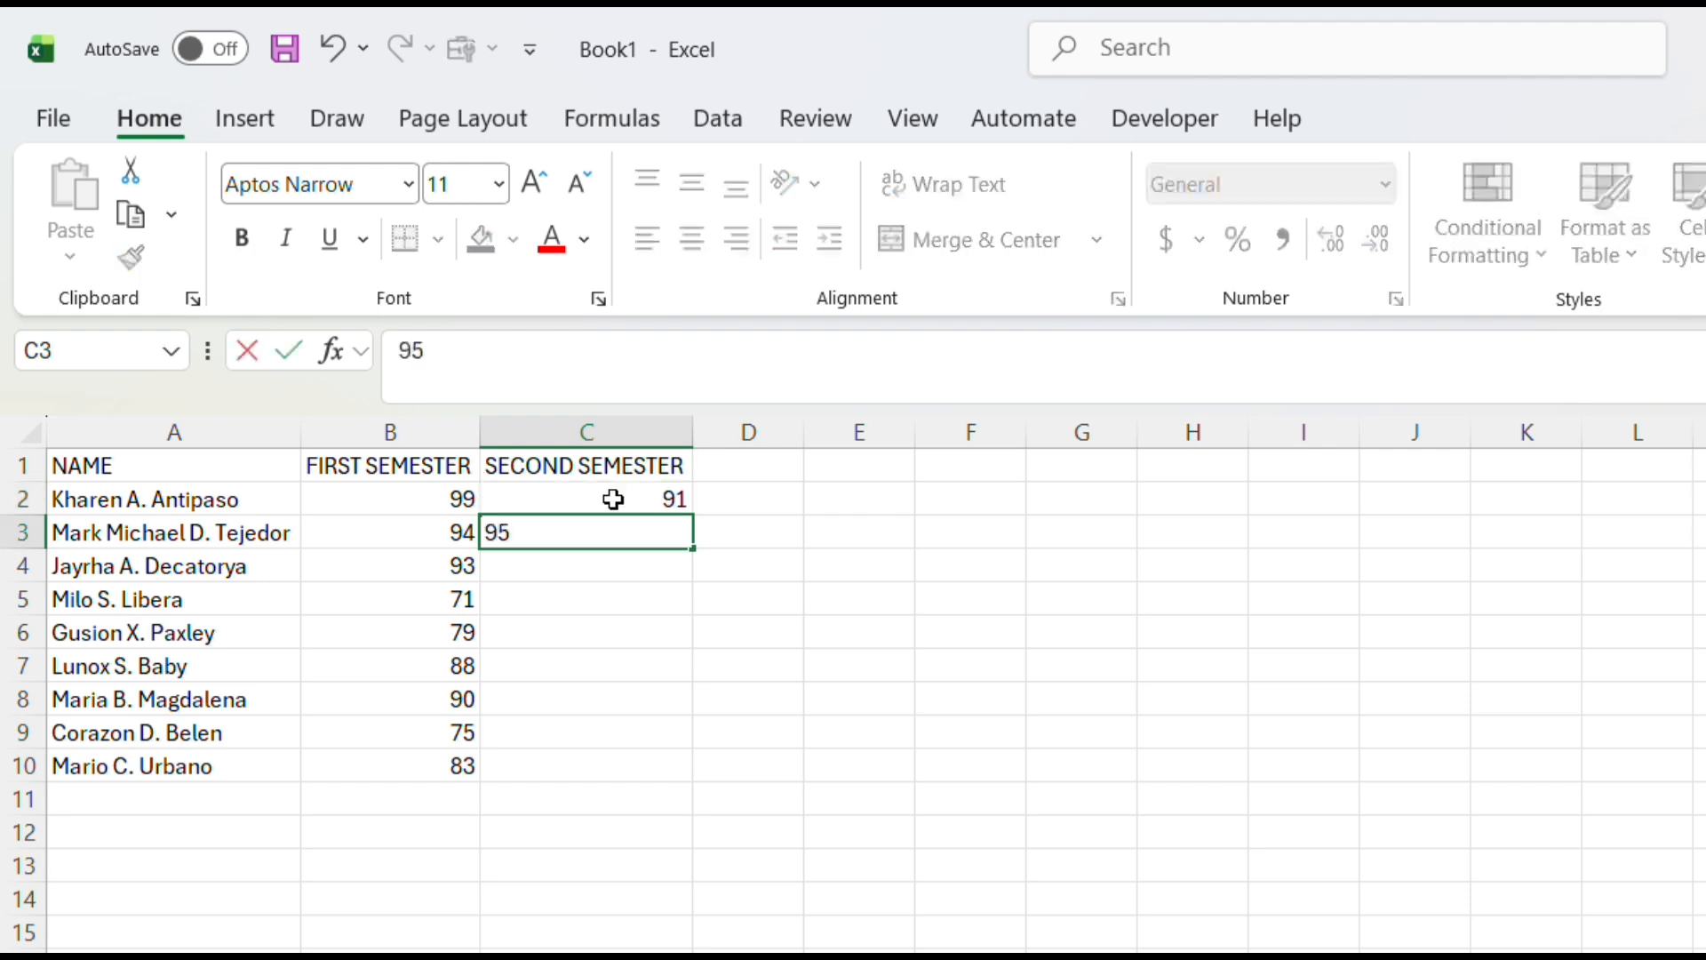
{"action": "type", "text": " 90 77 71 70 80 73"}
{"action": "key", "text": "Return"}
{"action": "type", "text": "77"}
Add the header AVERAGE in D1 beside the second-semester column
{"action": "double_click", "coordinate": [753, 475]}
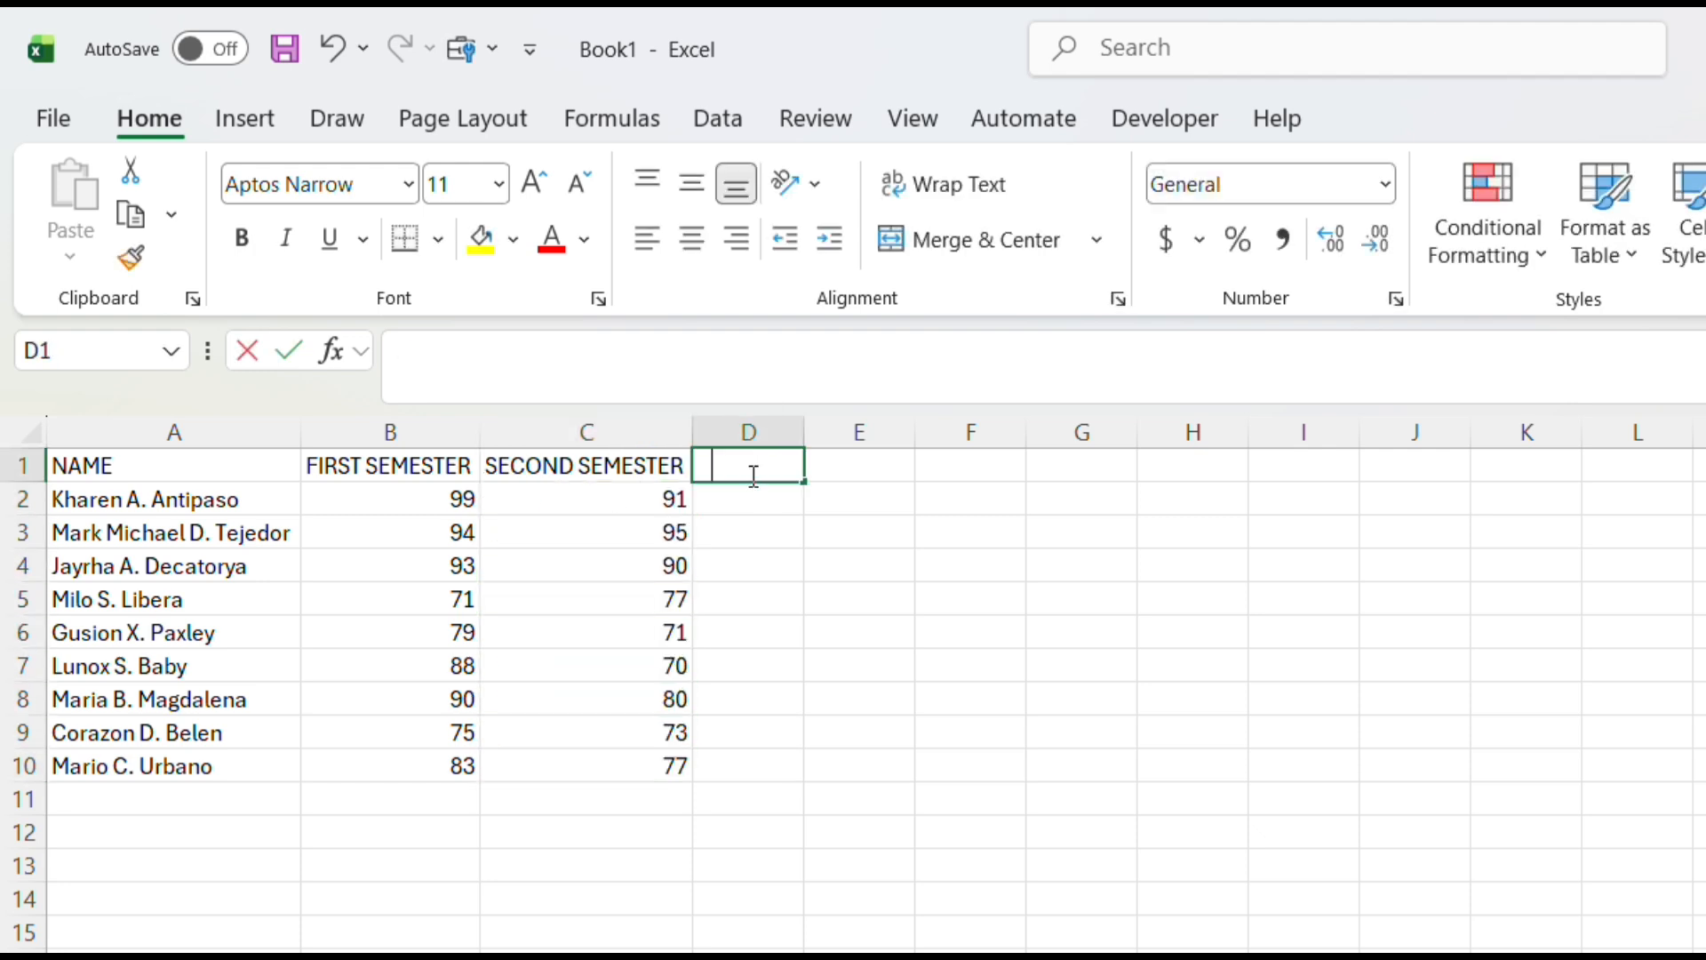
{"action": "type", "text": "AV"}
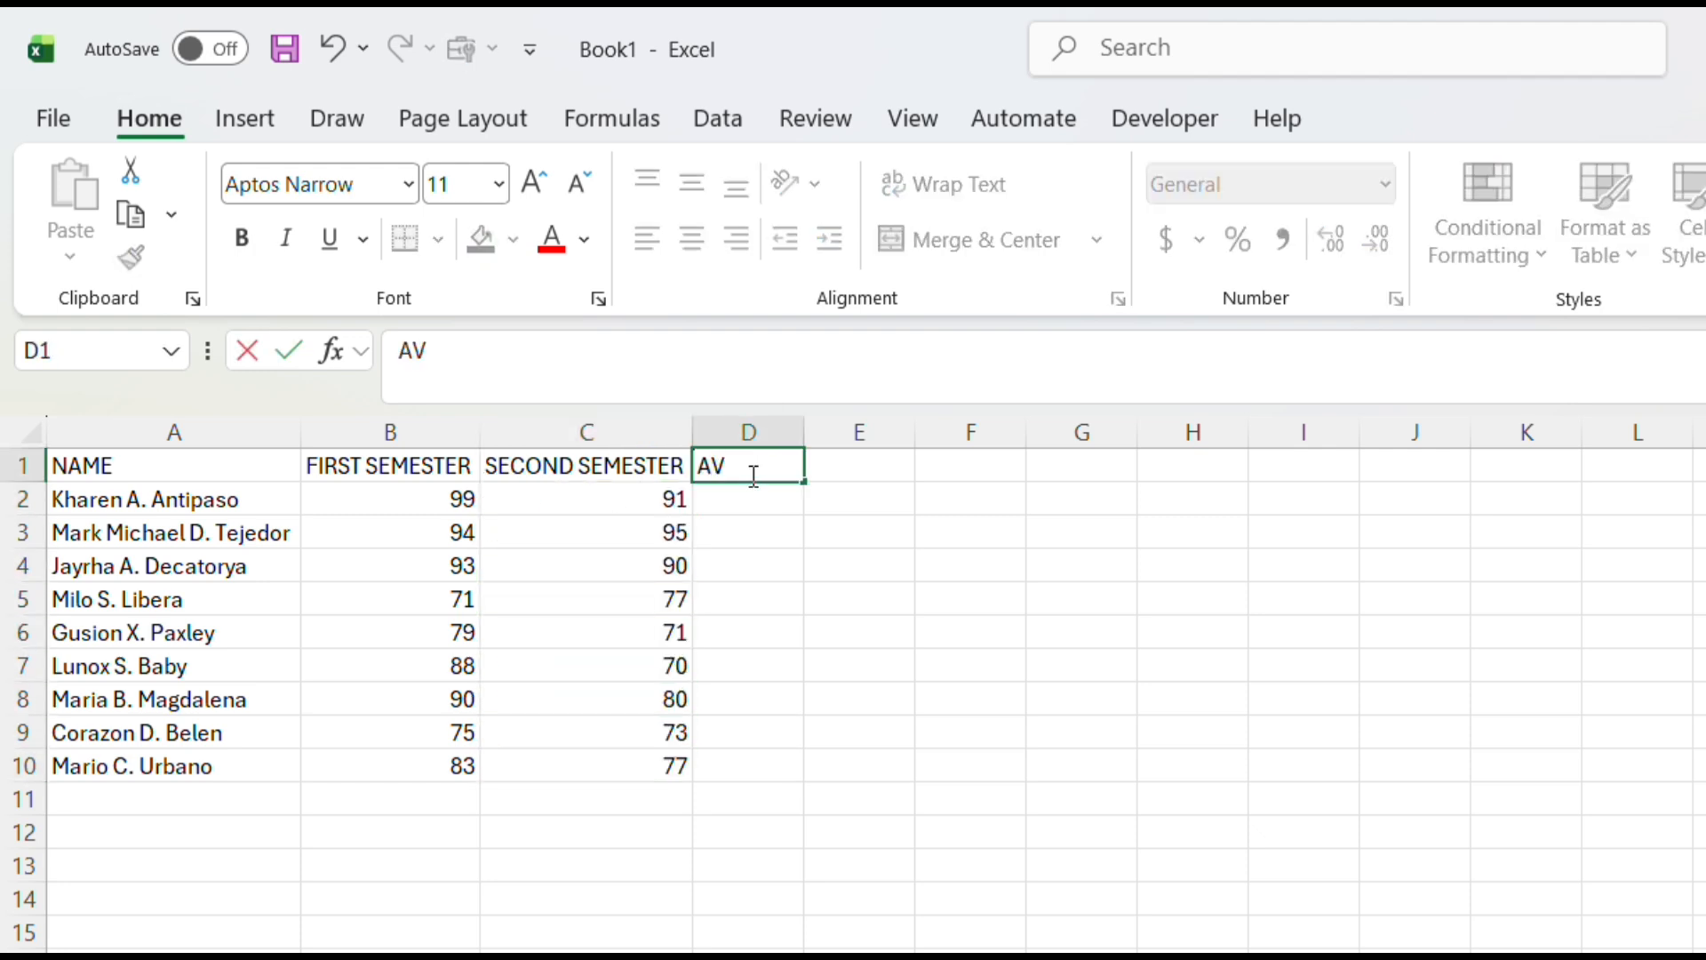
{"action": "type", "text": "ERAGE"}
Calculate the first student's average in D2 with the formula =SUM(B2:C2)/2
{"action": "left_click", "coordinate": [765, 492]}
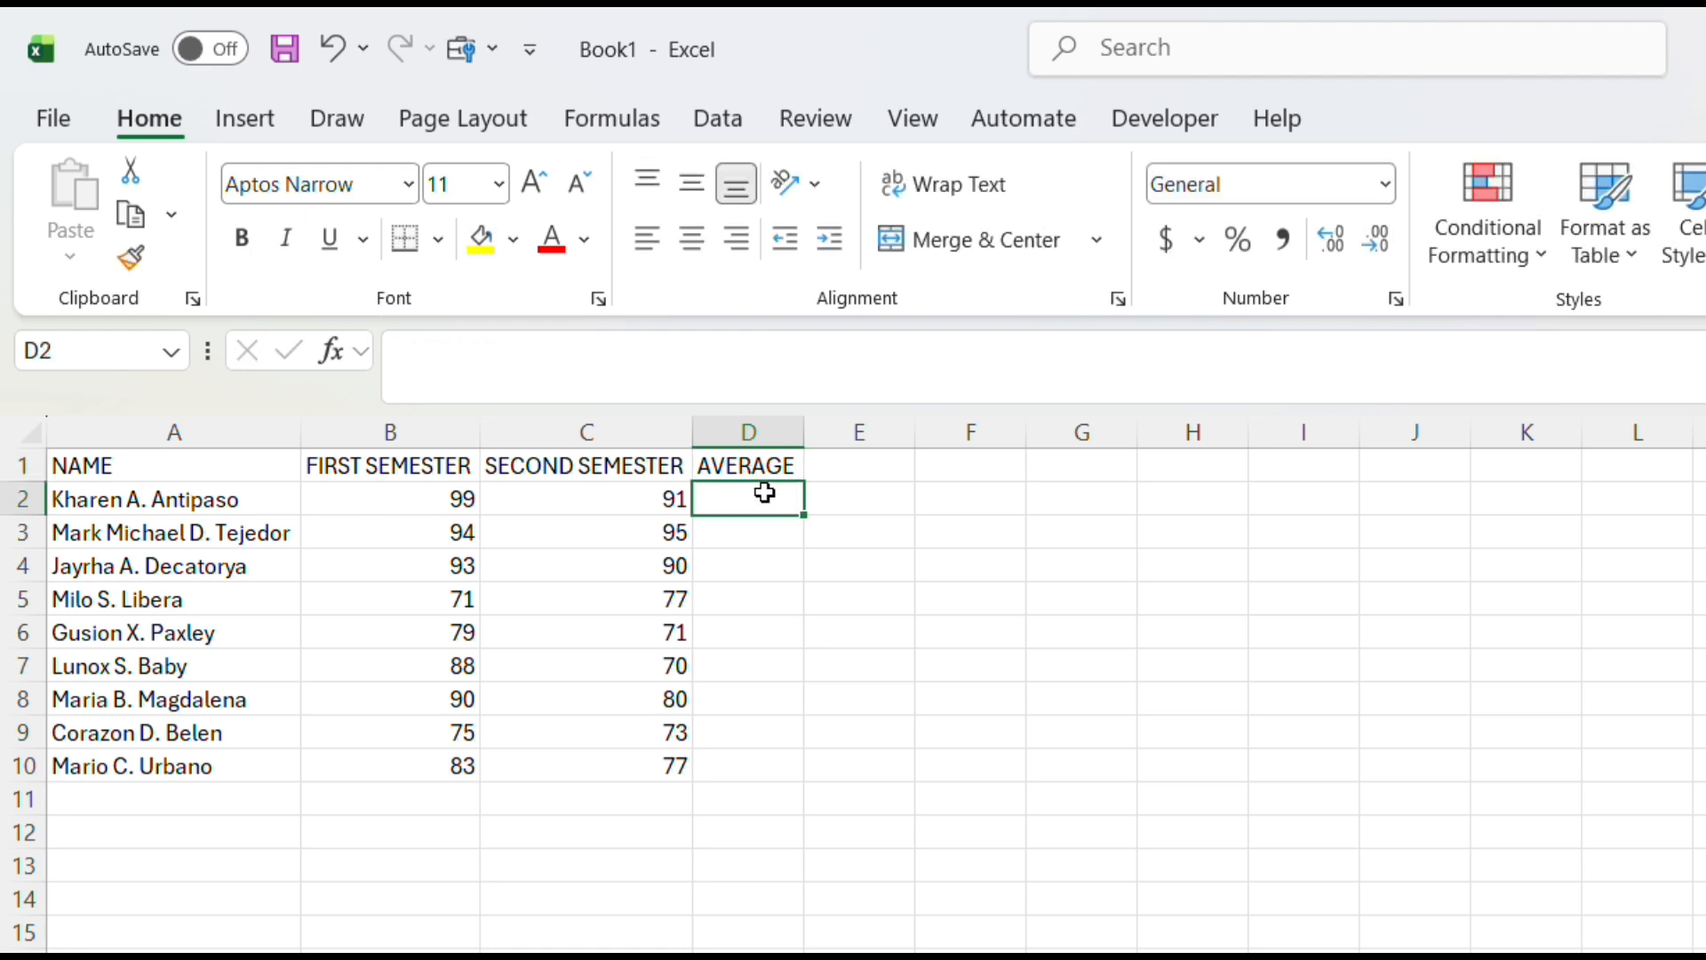
{"action": "type", "text": "="}
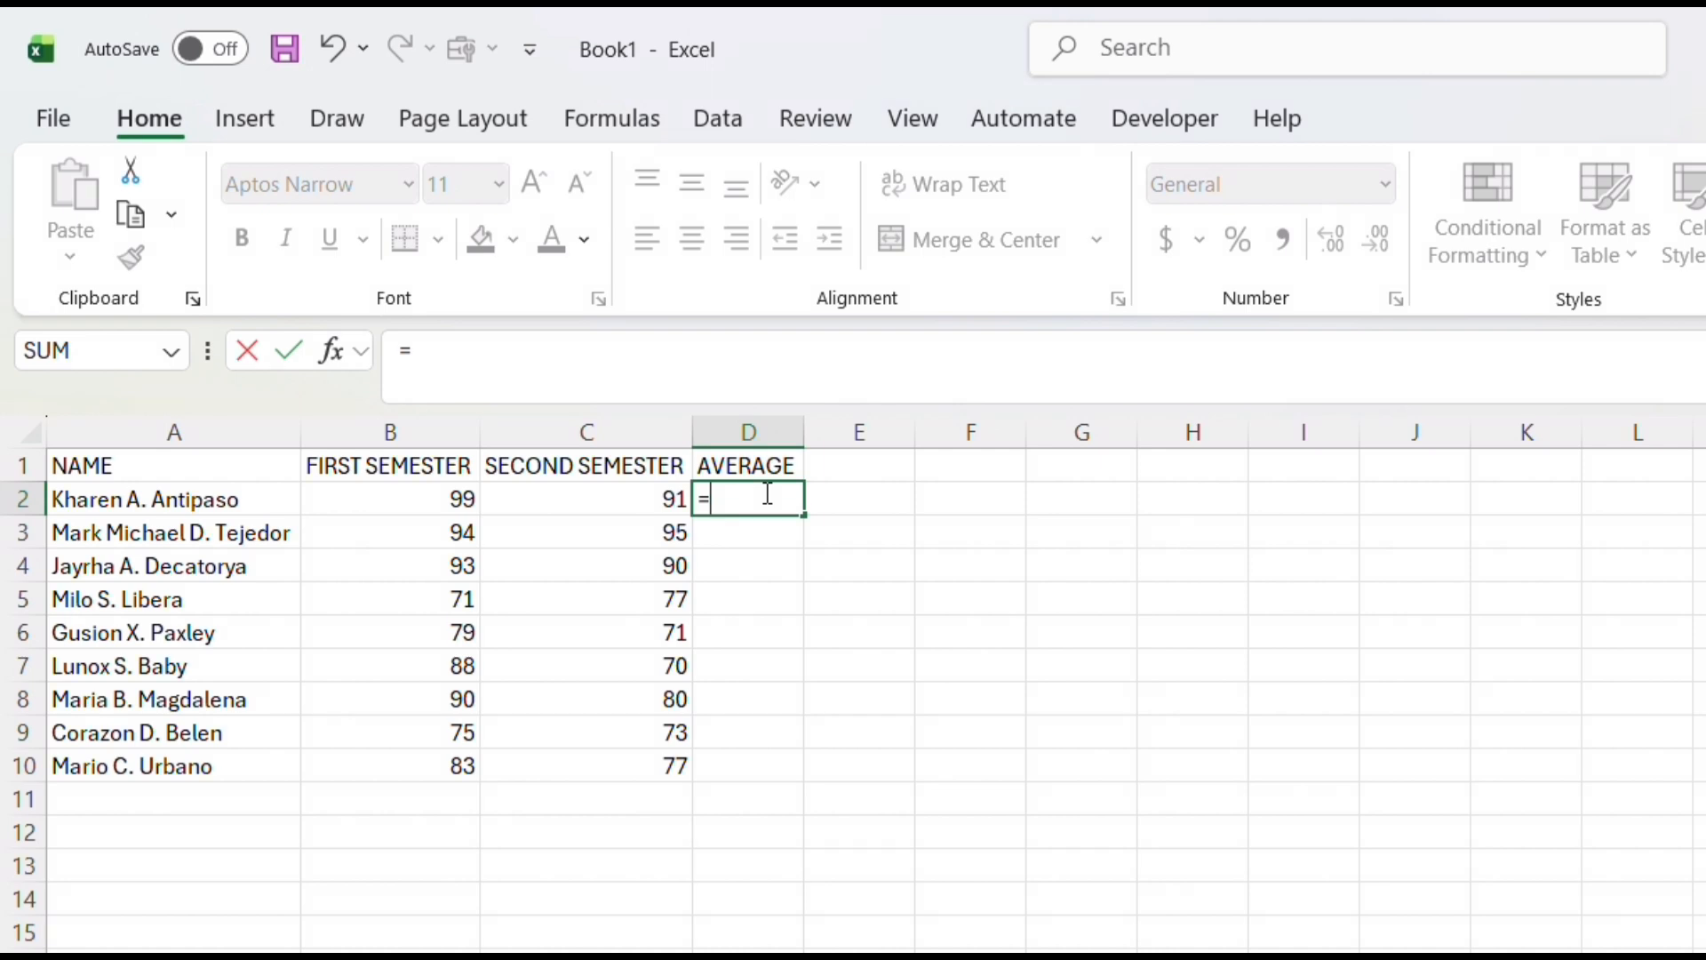
{"action": "type", "text": "SUM"}
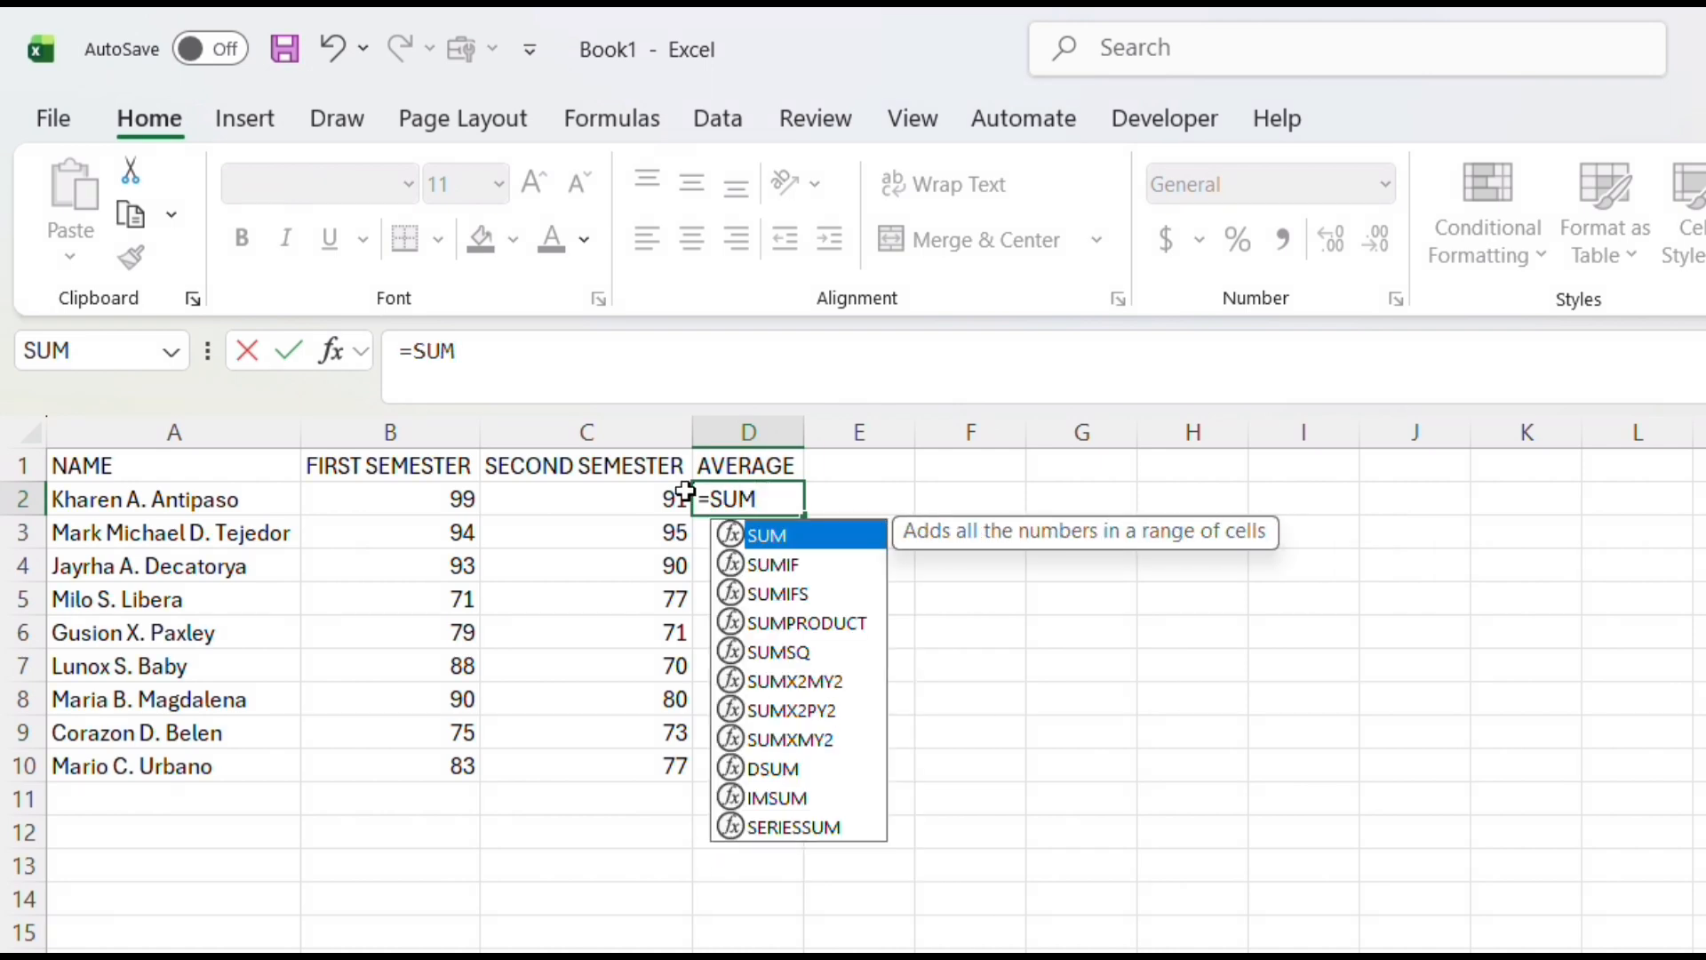
{"action": "type", "text": "("}
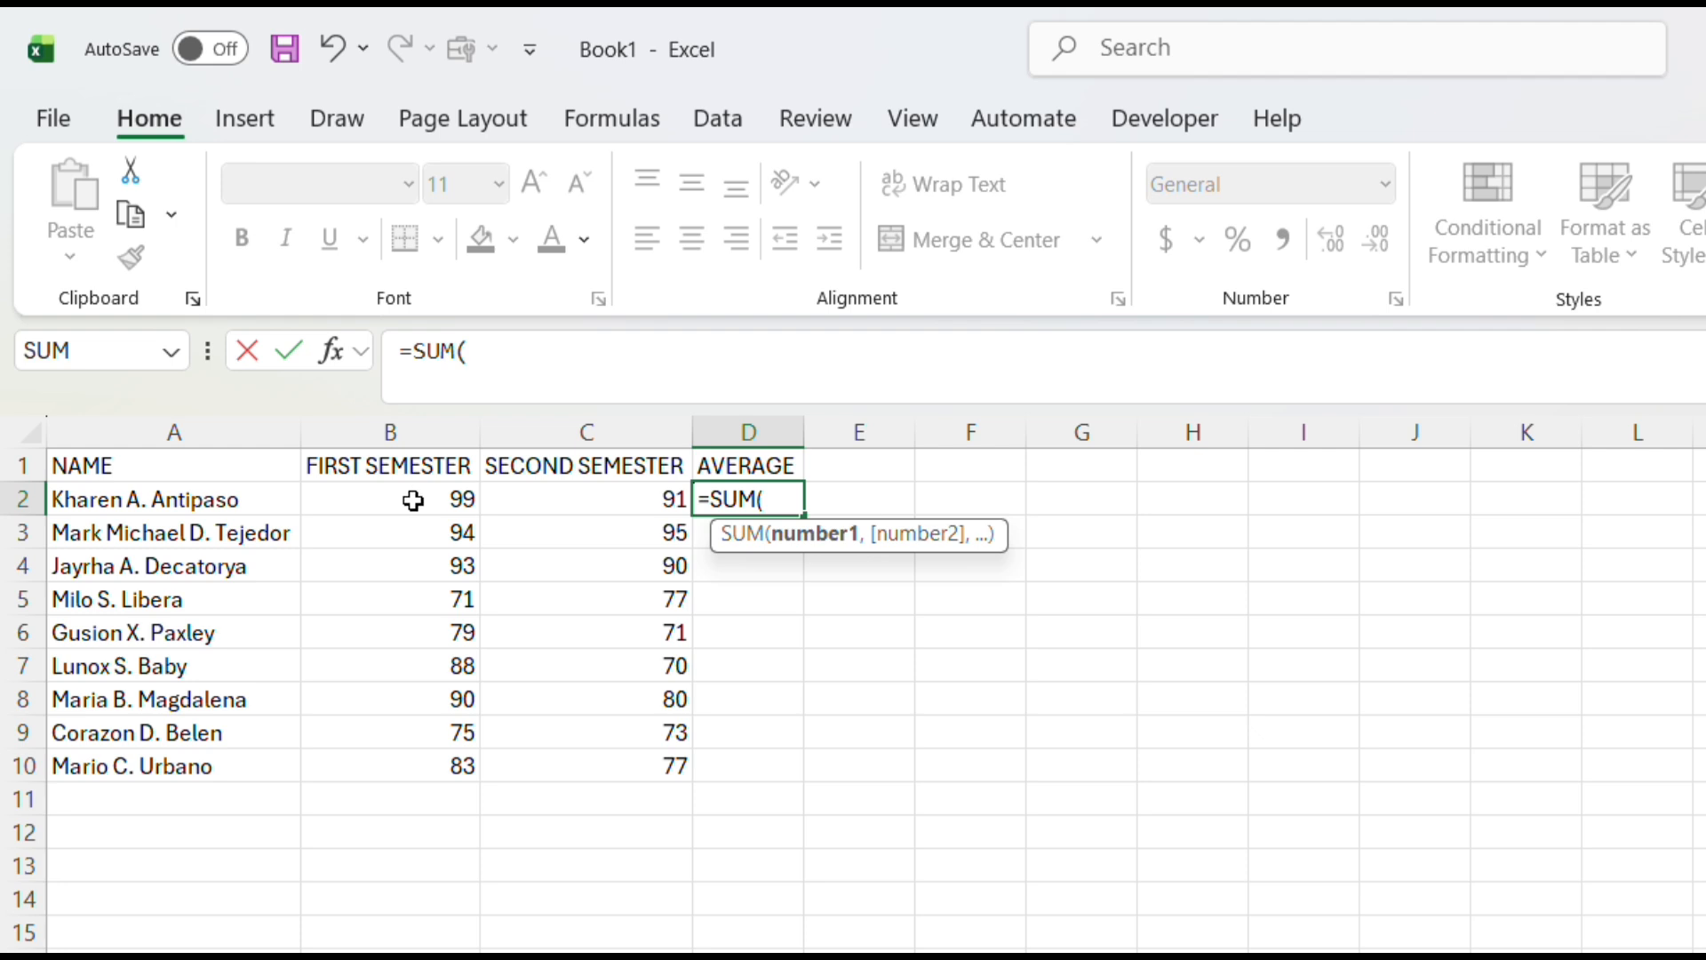
{"action": "left_click_drag", "start_coordinate": [414, 500], "coordinate": [503, 503]}
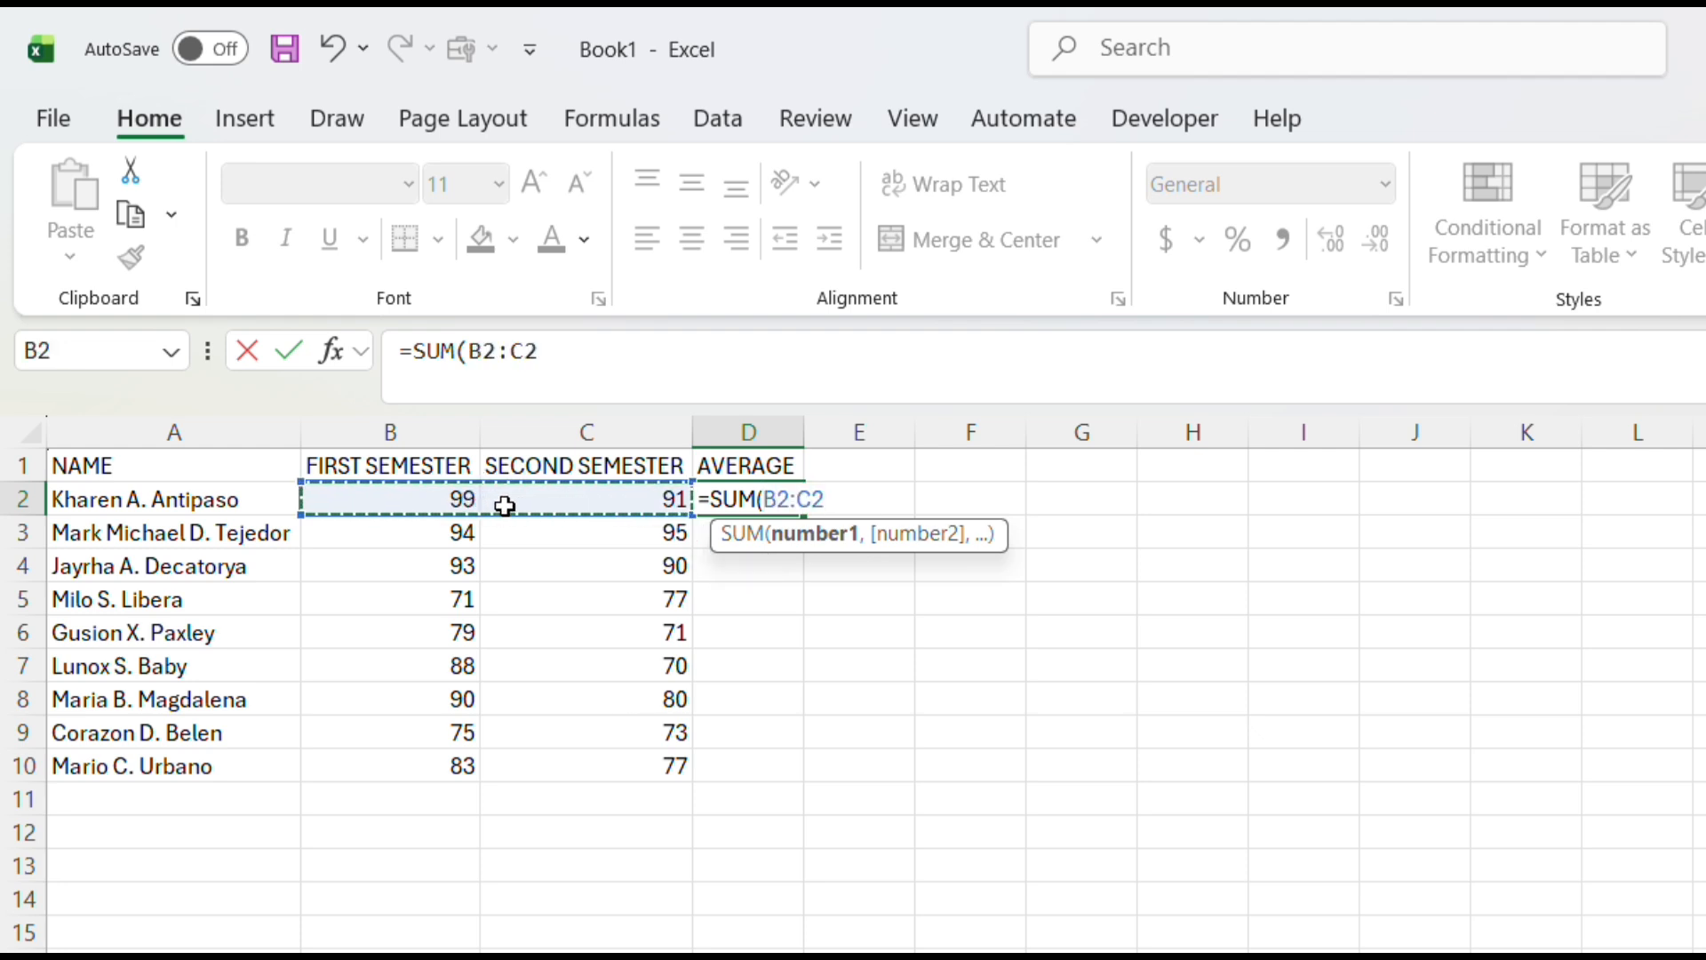
{"action": "type", "text": ")"}
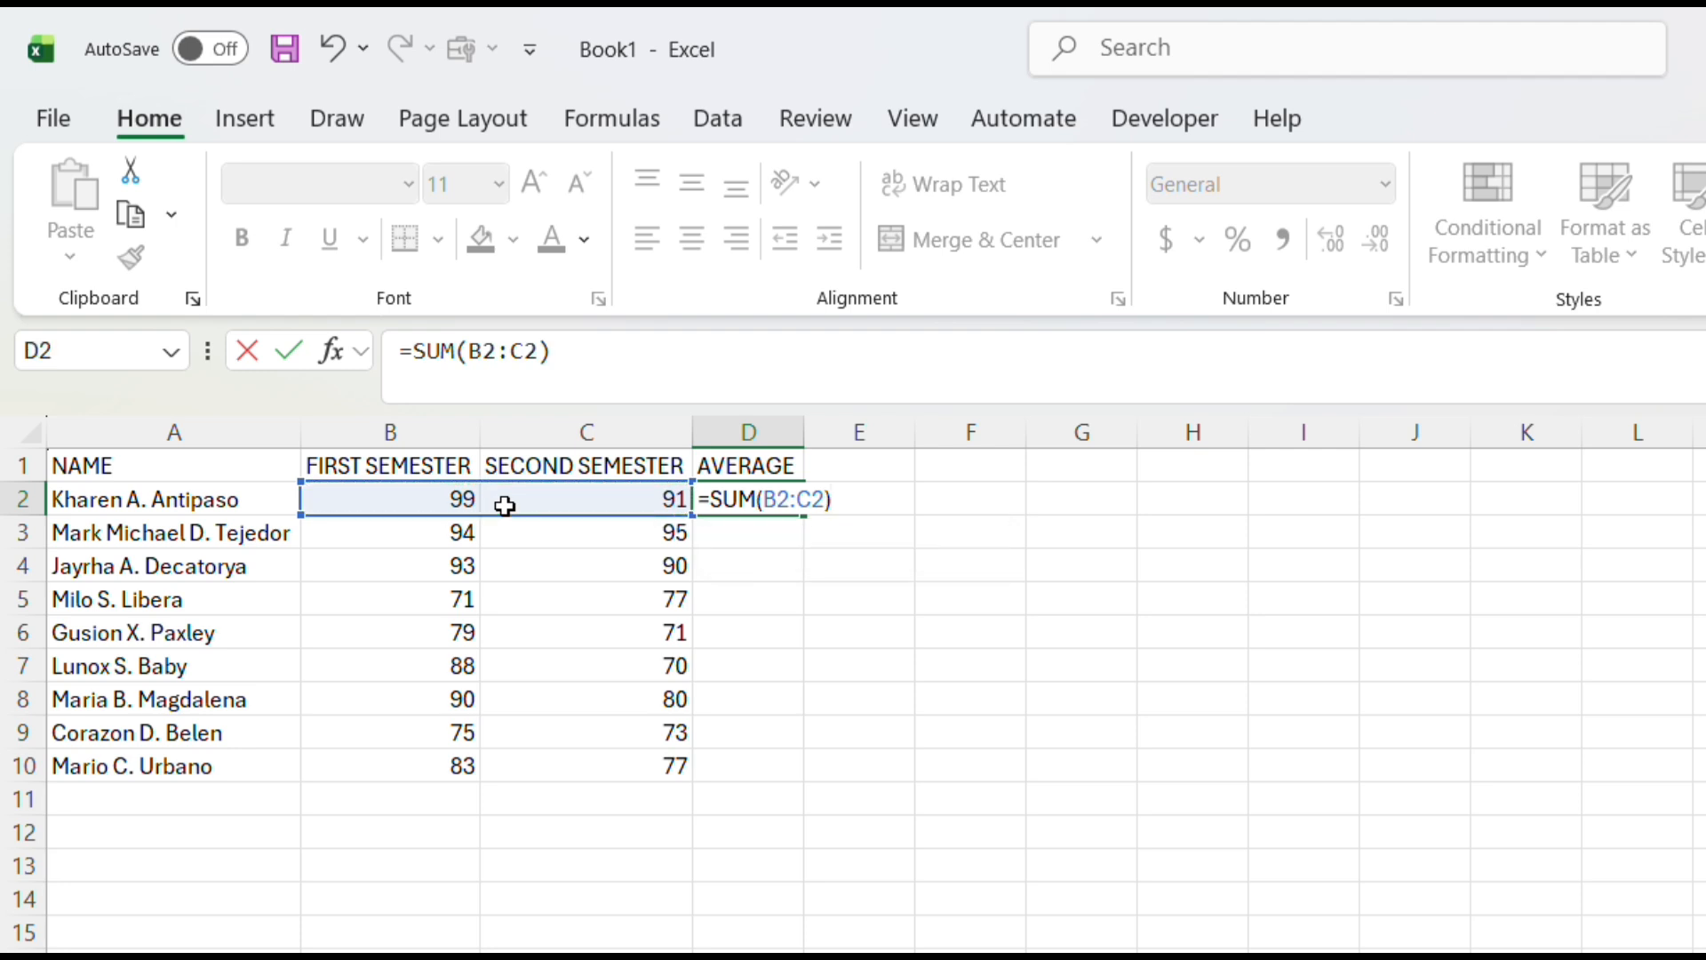
{"action": "type", "text": "?"}
{"action": "key", "text": "BackSpace"}
{"action": "type", "text": "/2"}
{"action": "key", "text": "Return"}
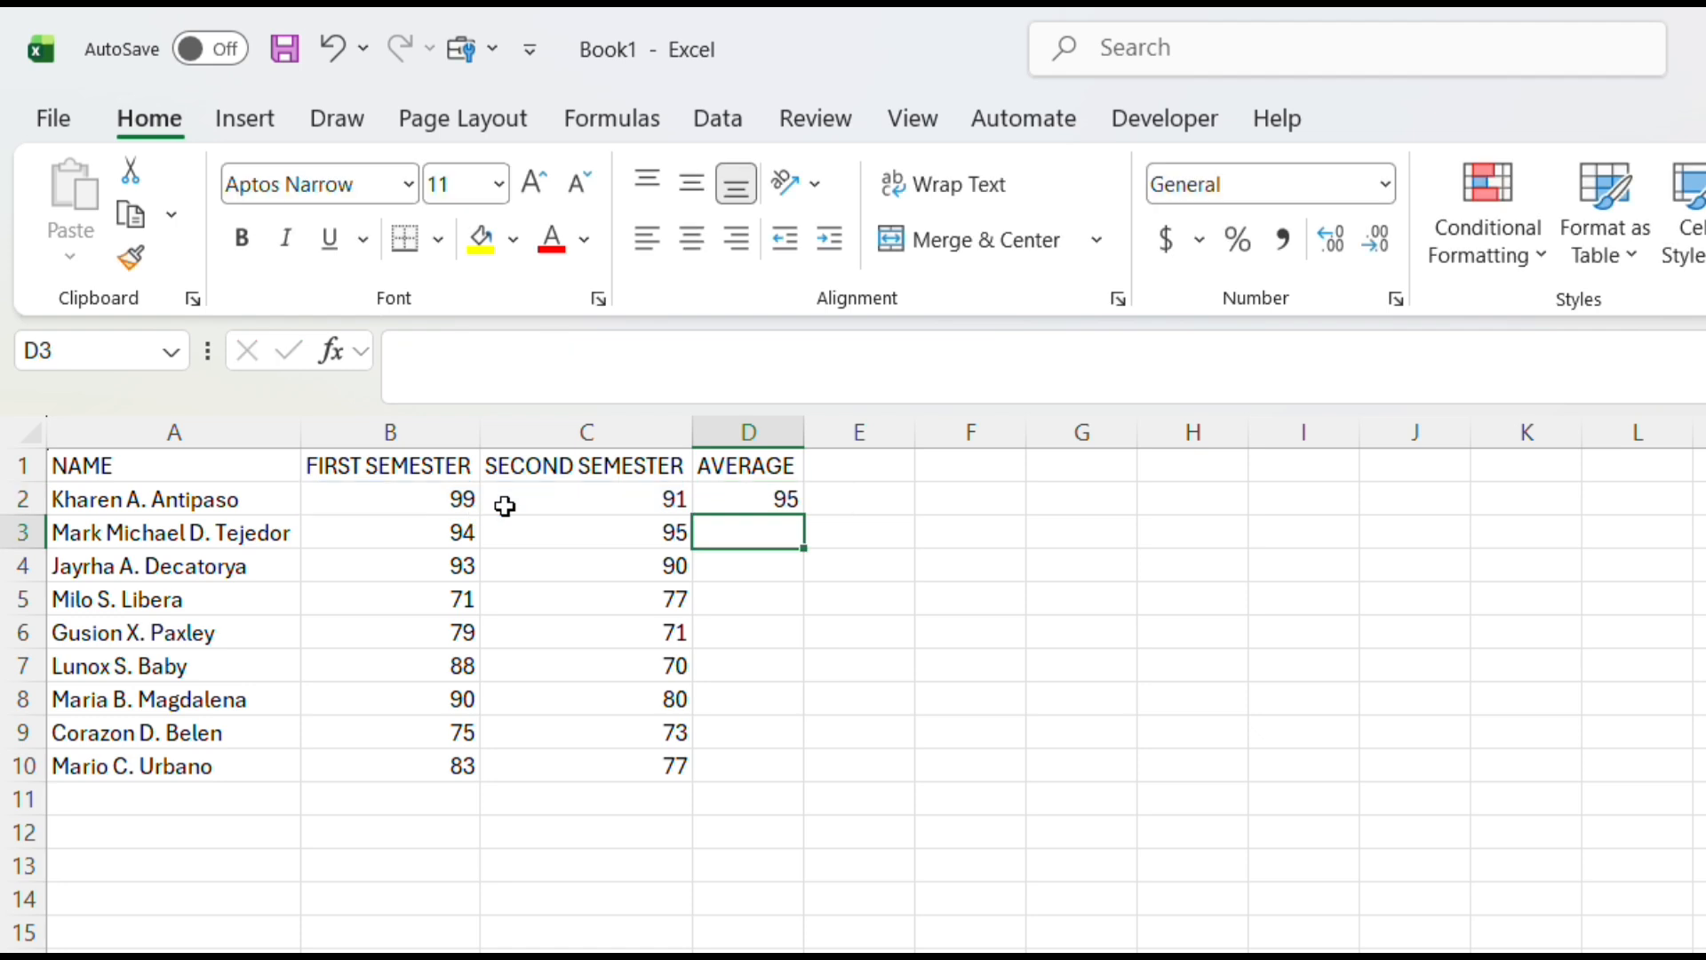
Copy the average formula from D2 down through D10 and undo the fill
{"action": "left_click", "coordinate": [734, 502]}
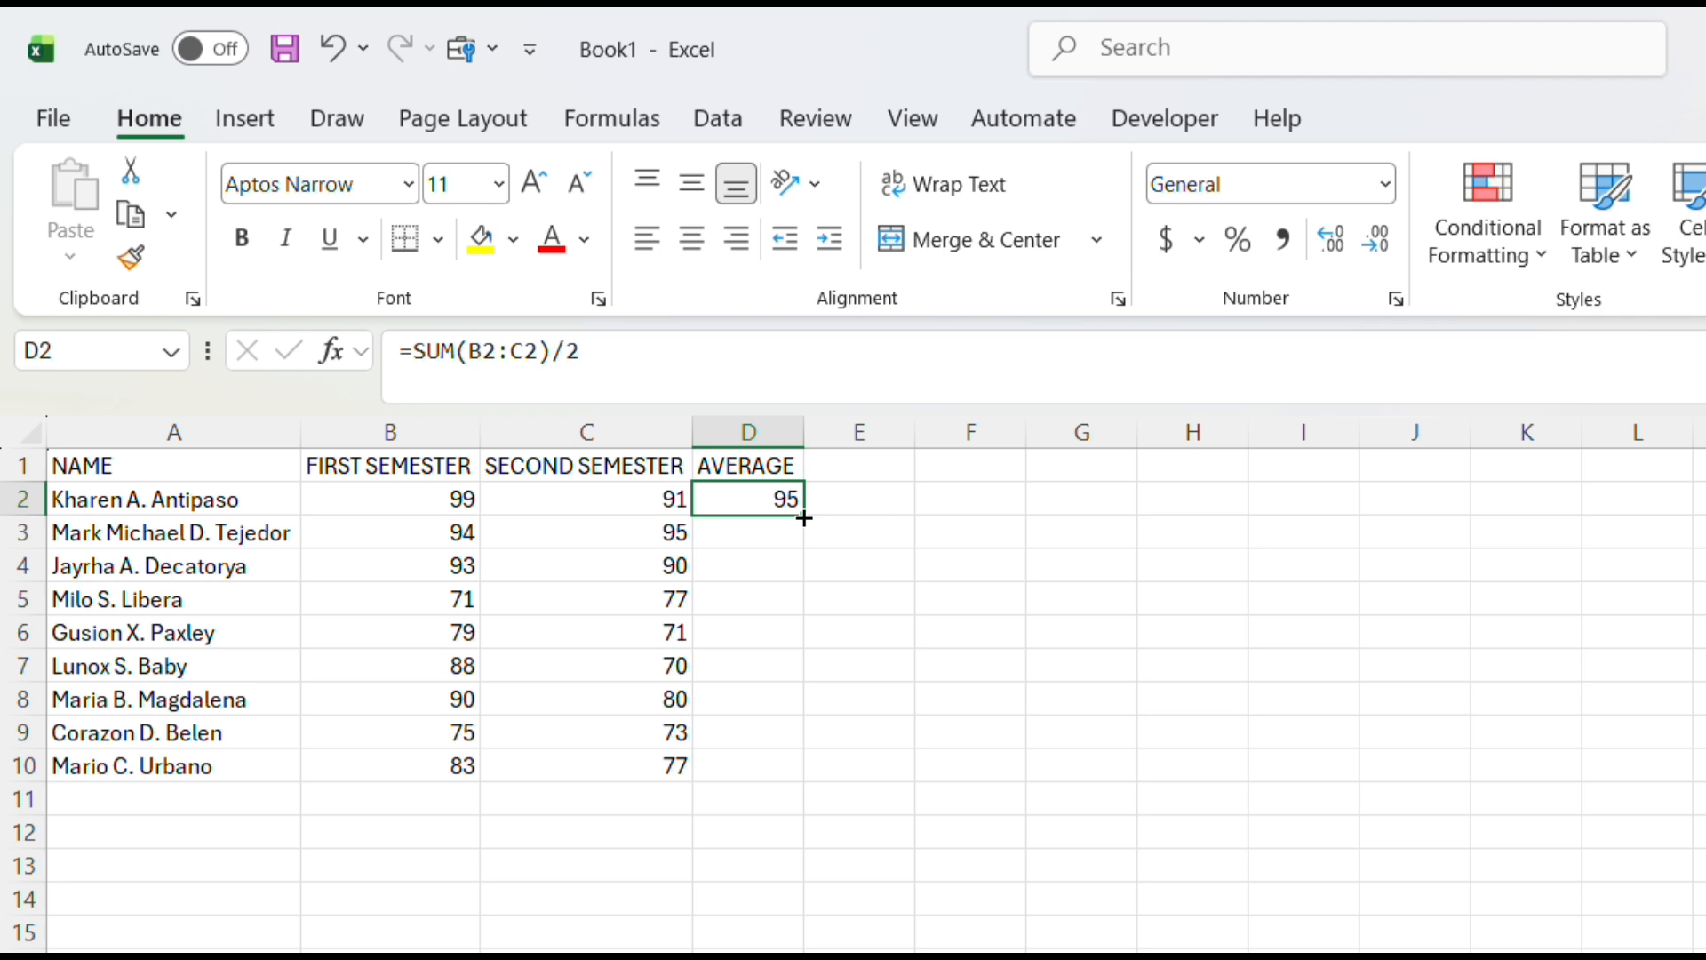
{"action": "left_click_drag", "start_coordinate": [805, 518], "coordinate": [792, 771]}
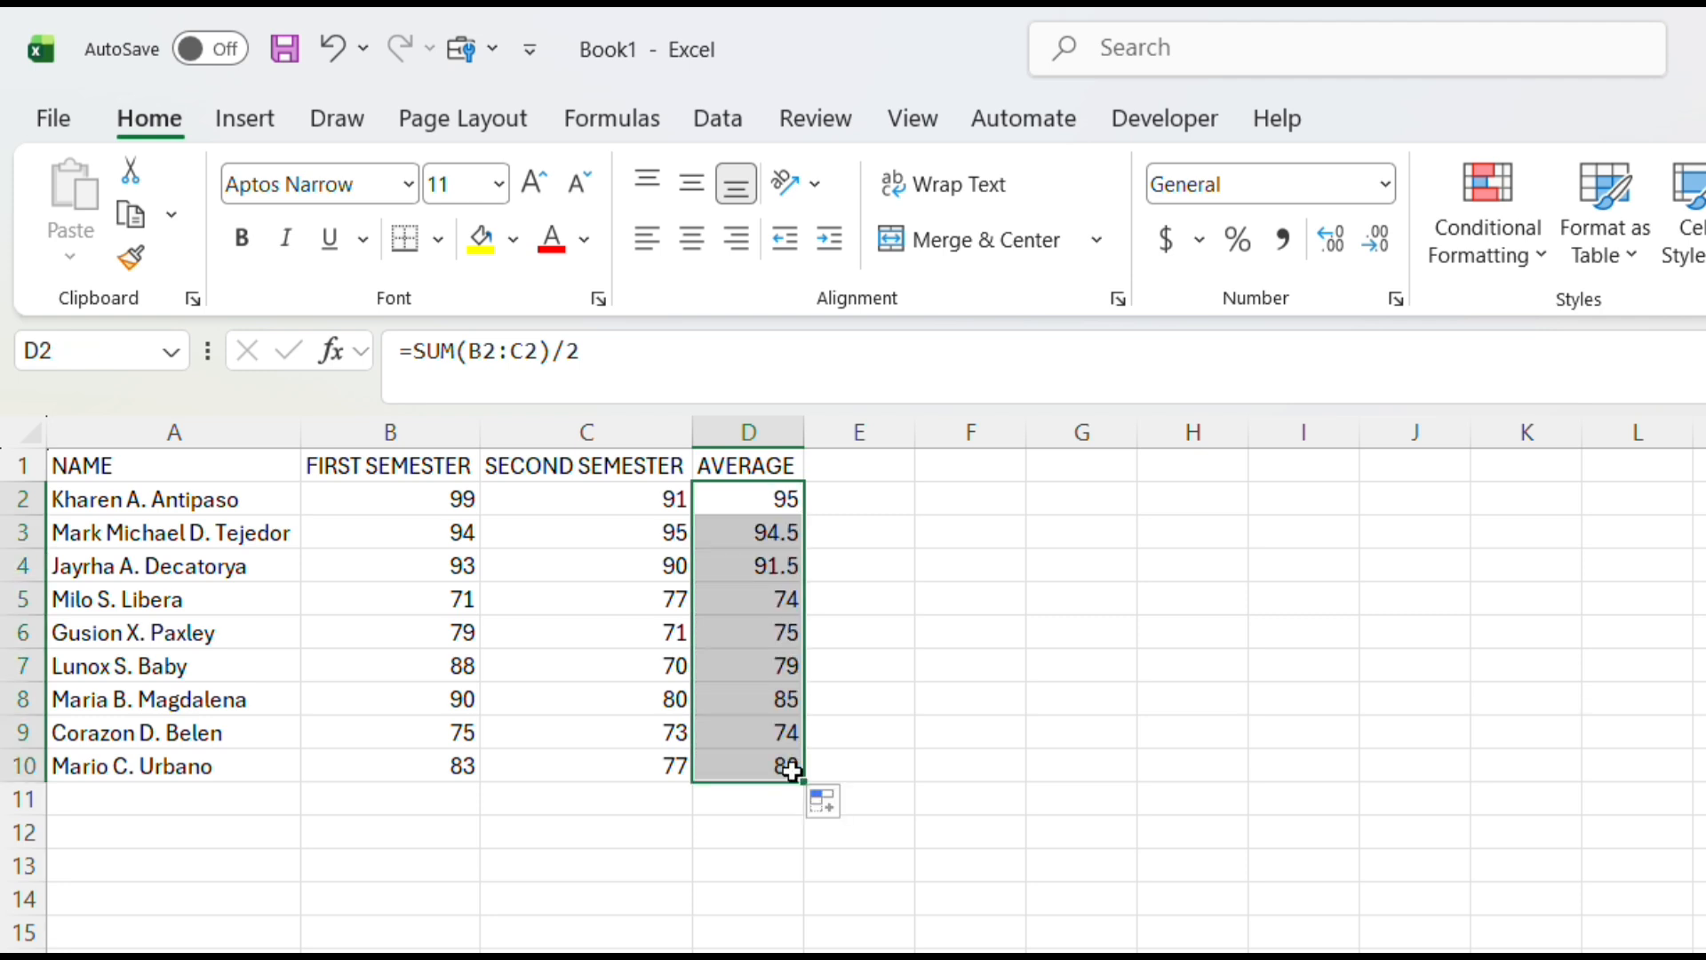
{"action": "key", "text": "ctrl+z"}
Calculate the first student's average in D2 with the formula =AVERAGE(B2:C2)
{"action": "type", "text": "="}
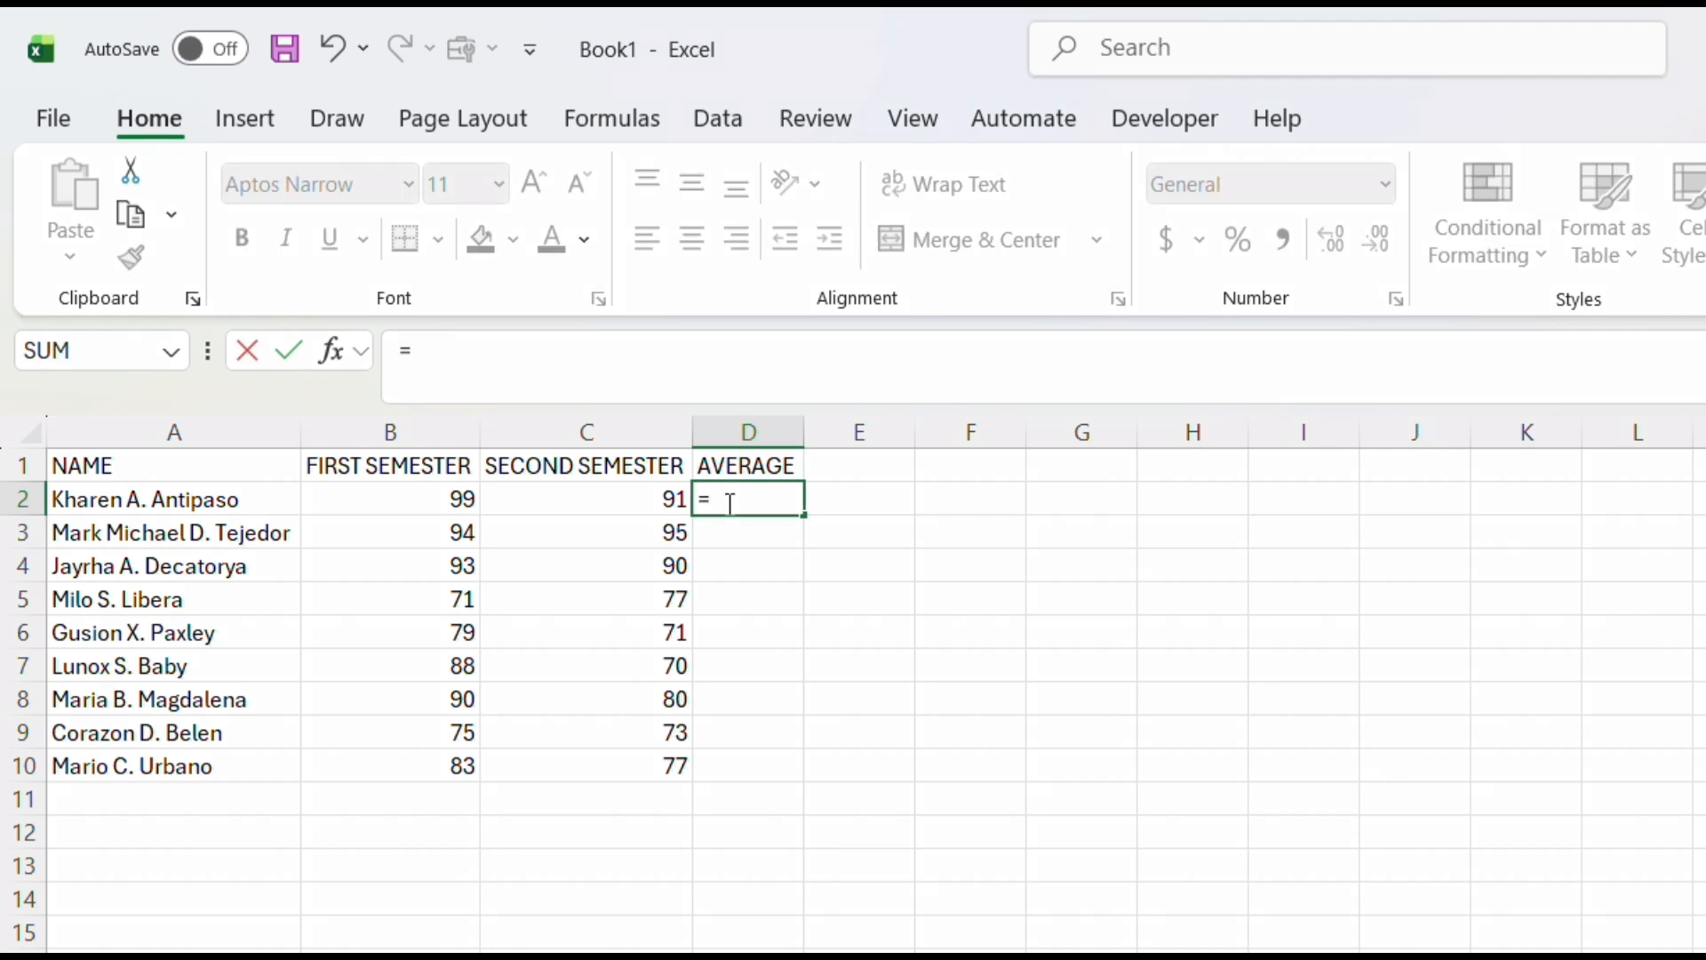
{"action": "type", "text": "A"}
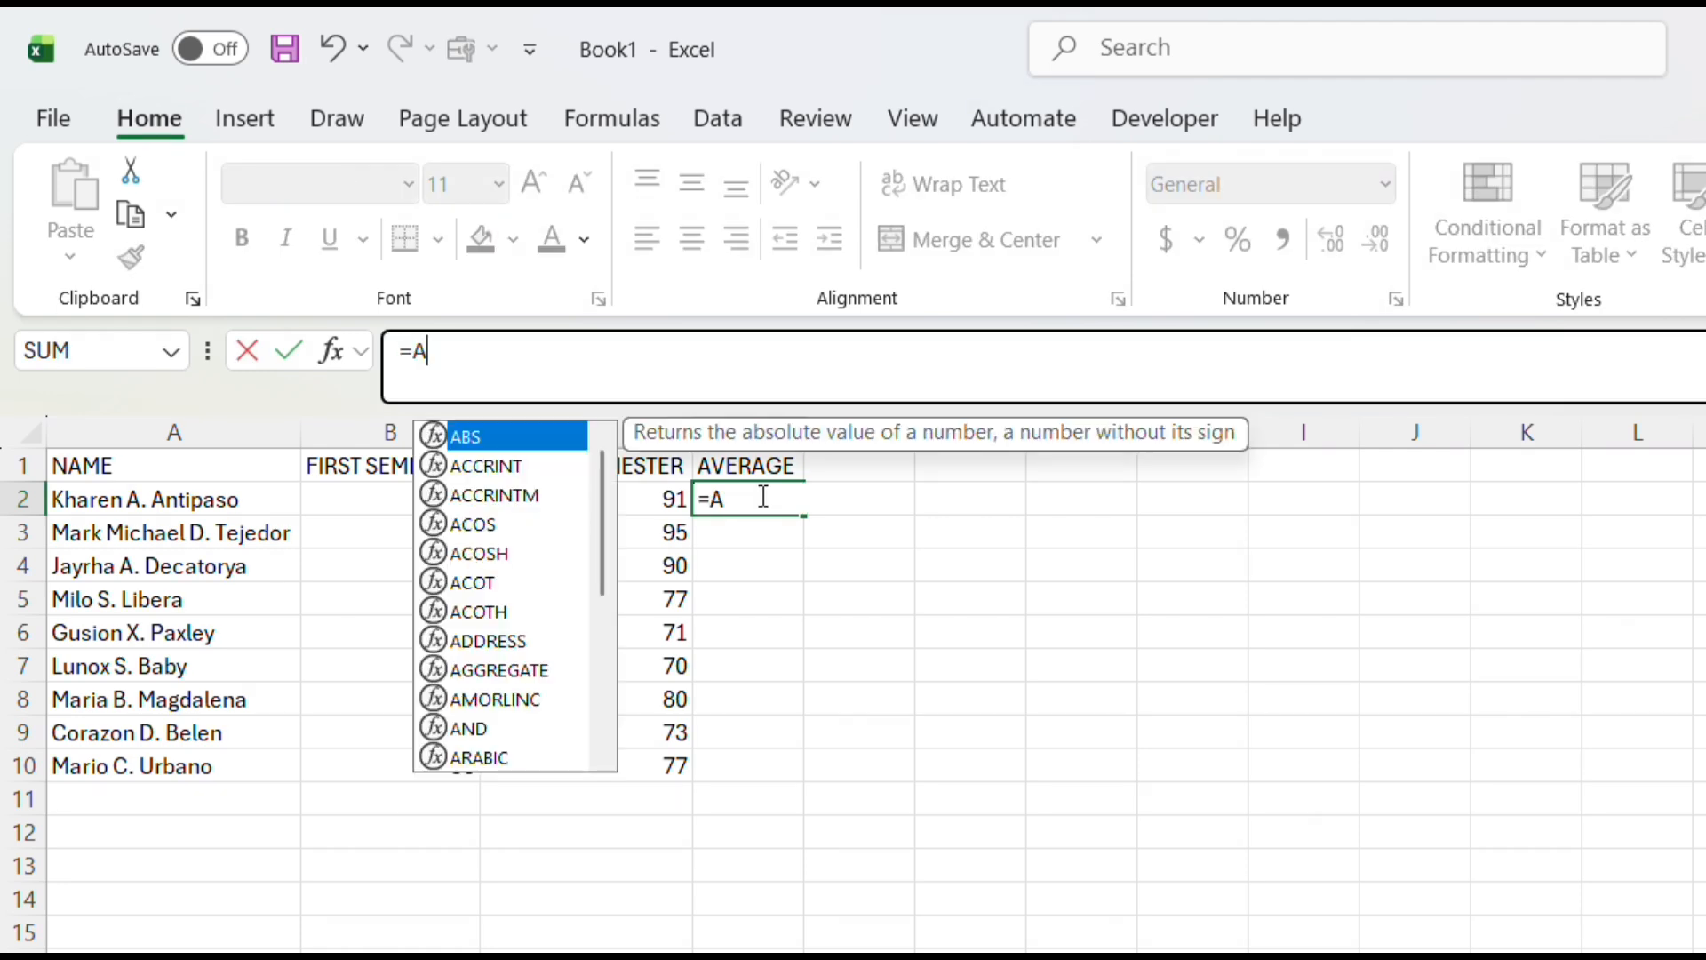
{"action": "type", "text": "VERAGE"}
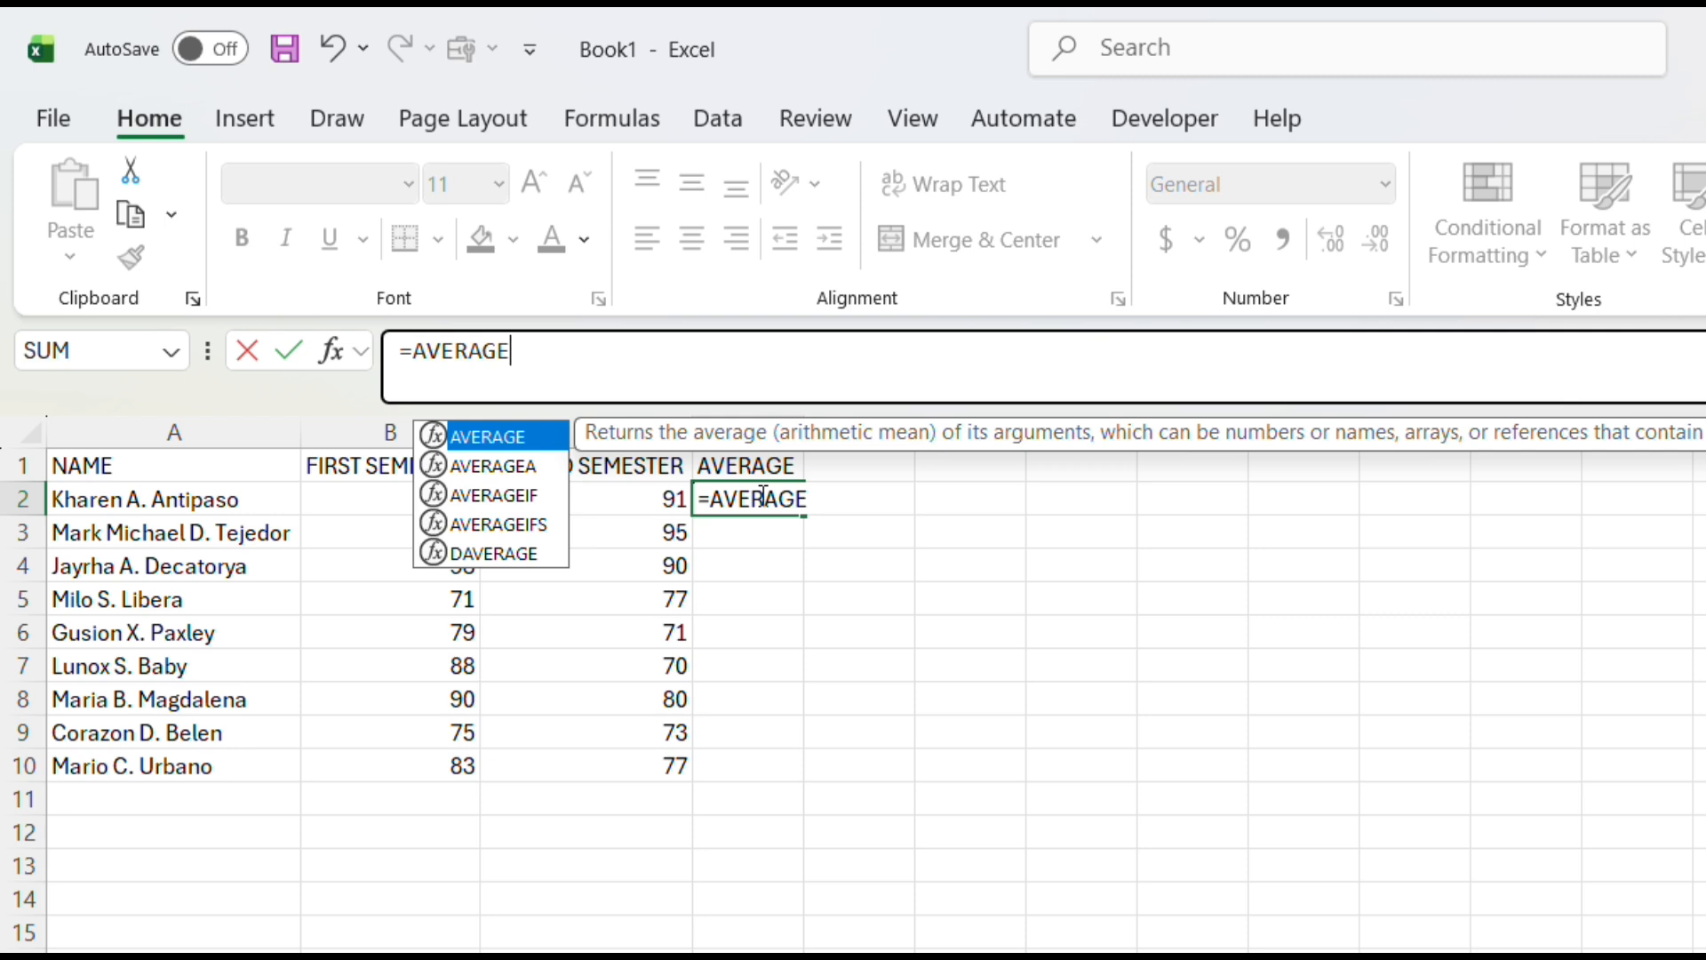
{"action": "type", "text": "("}
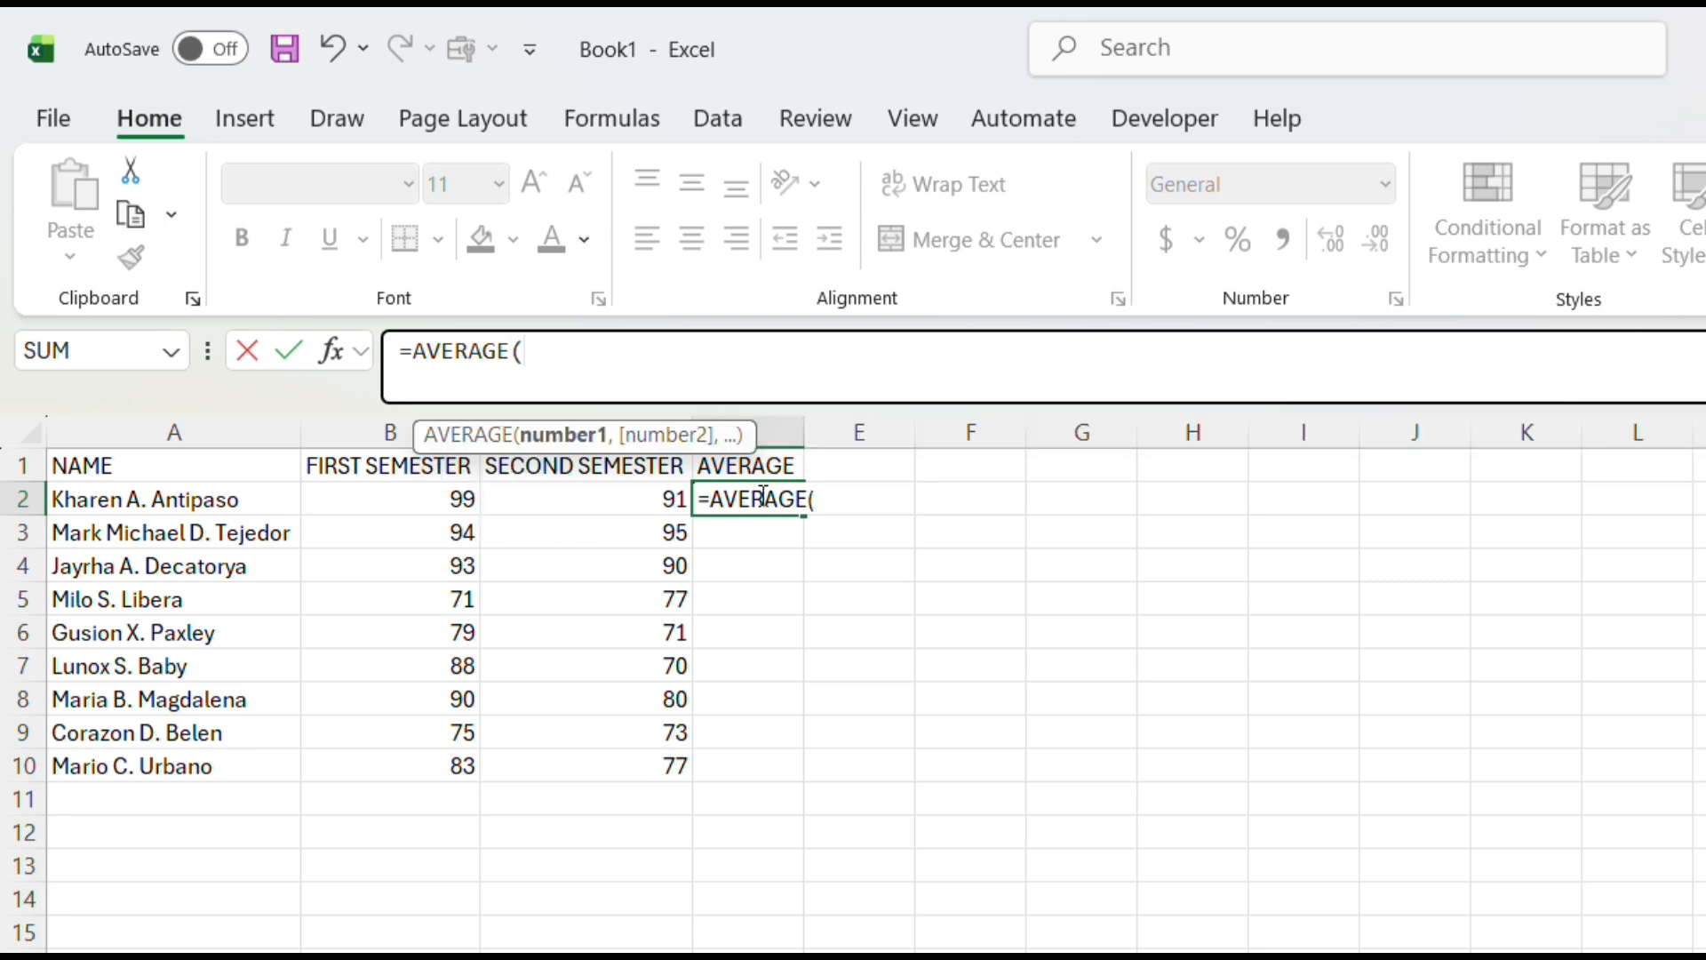
{"action": "left_click", "coordinate": [452, 498]}
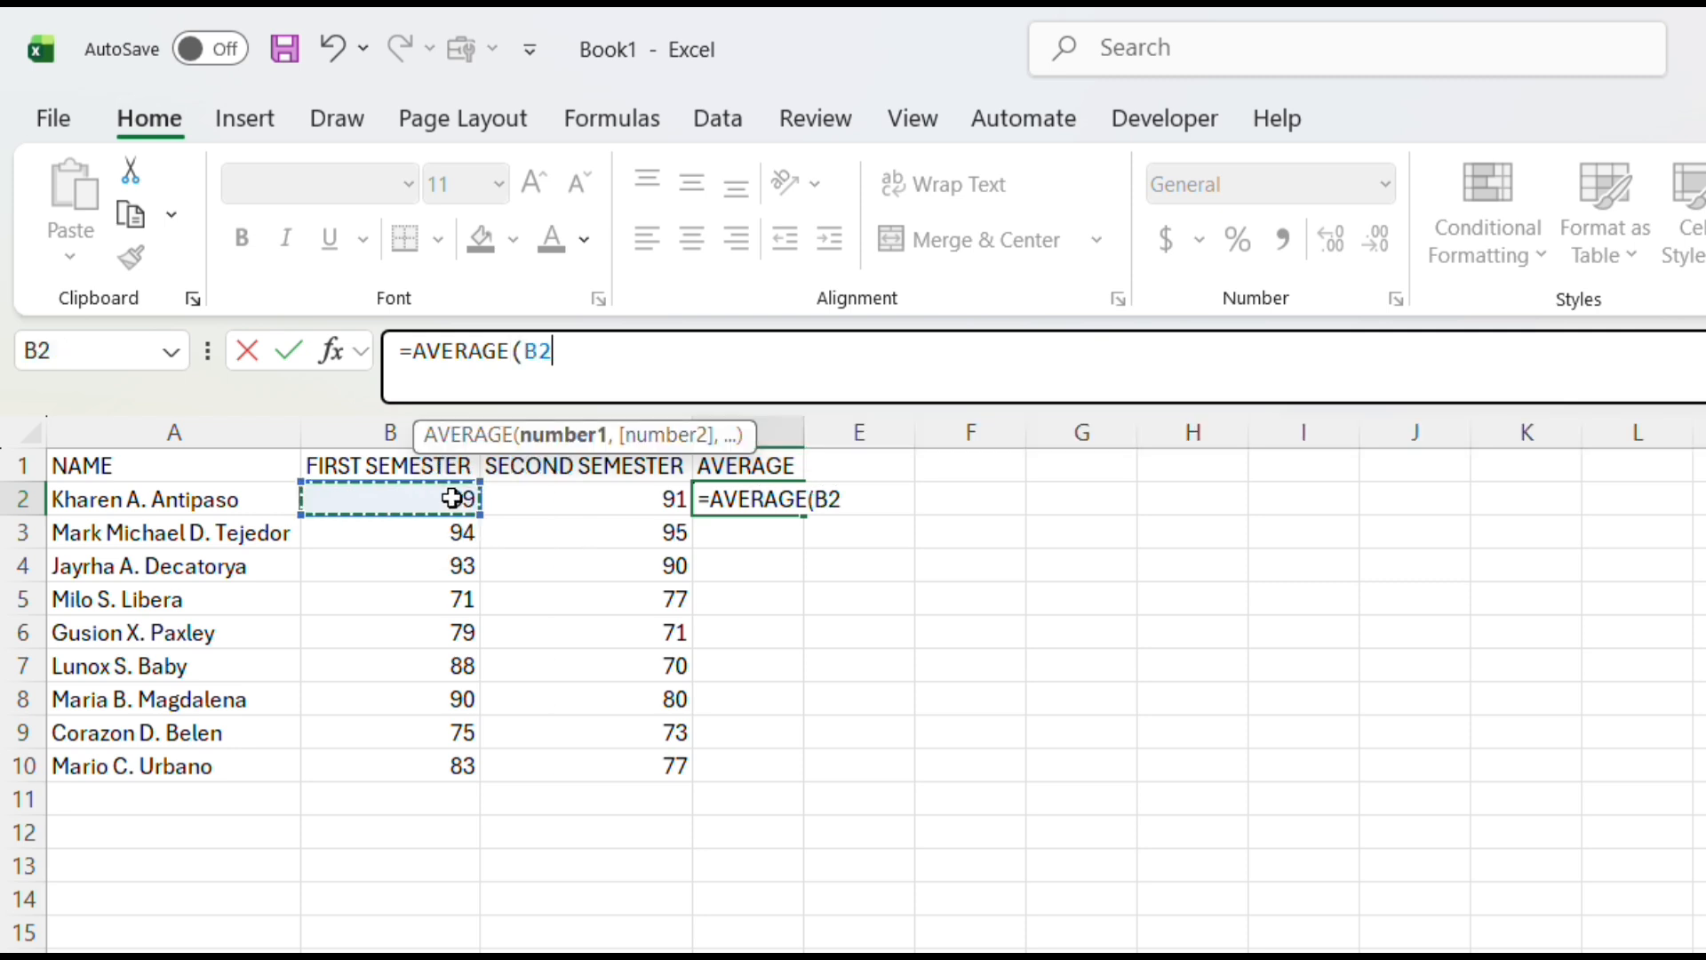
{"action": "left_click_drag", "start_coordinate": [453, 498], "coordinate": [514, 495]}
{"action": "type", "text": ")"}
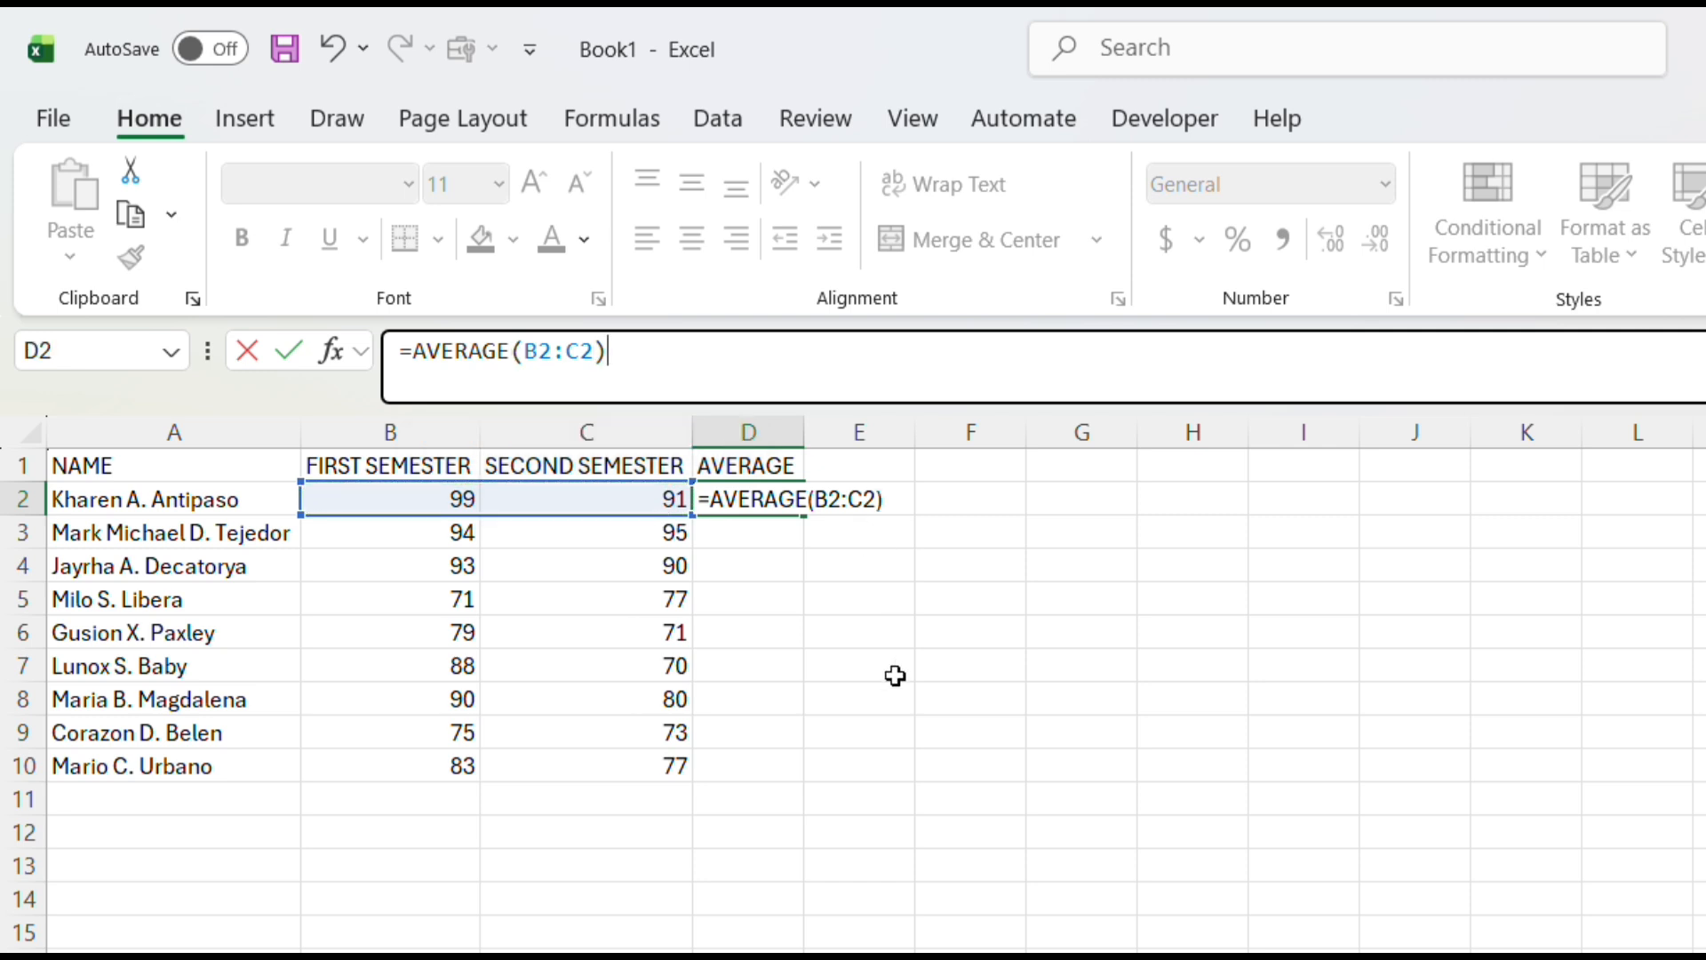
{"action": "key", "text": "Return"}
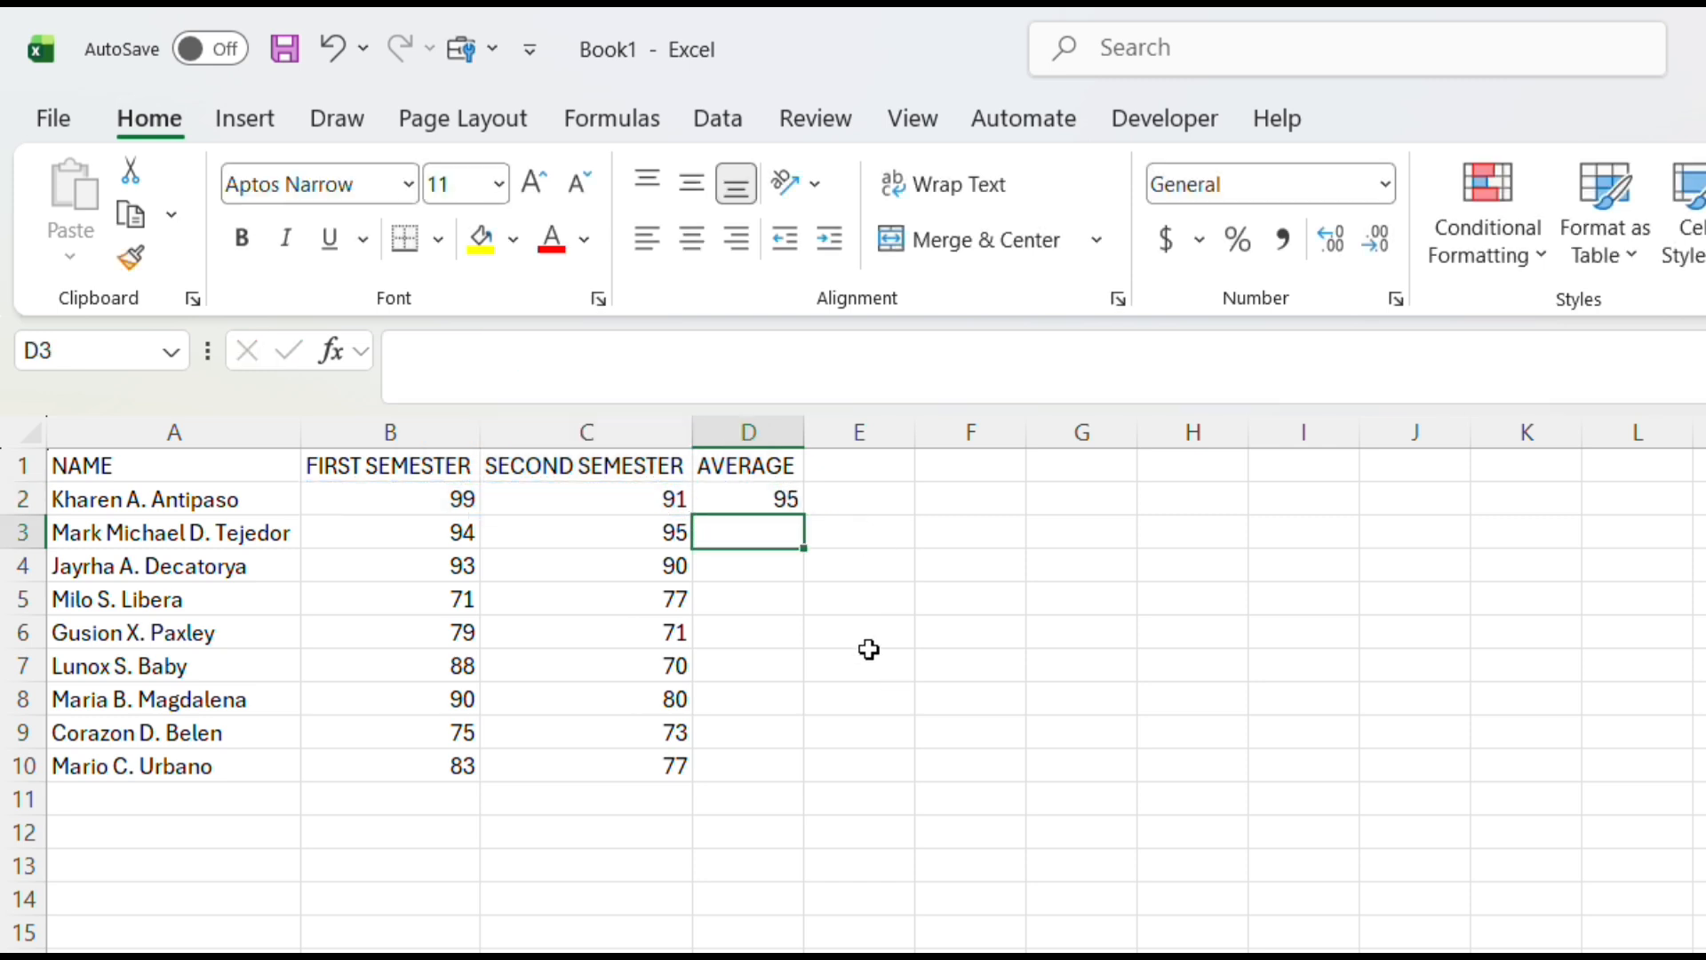
Fill the AVERAGE formula from D2 down through D10 for the remaining students
{"action": "left_click", "coordinate": [755, 501]}
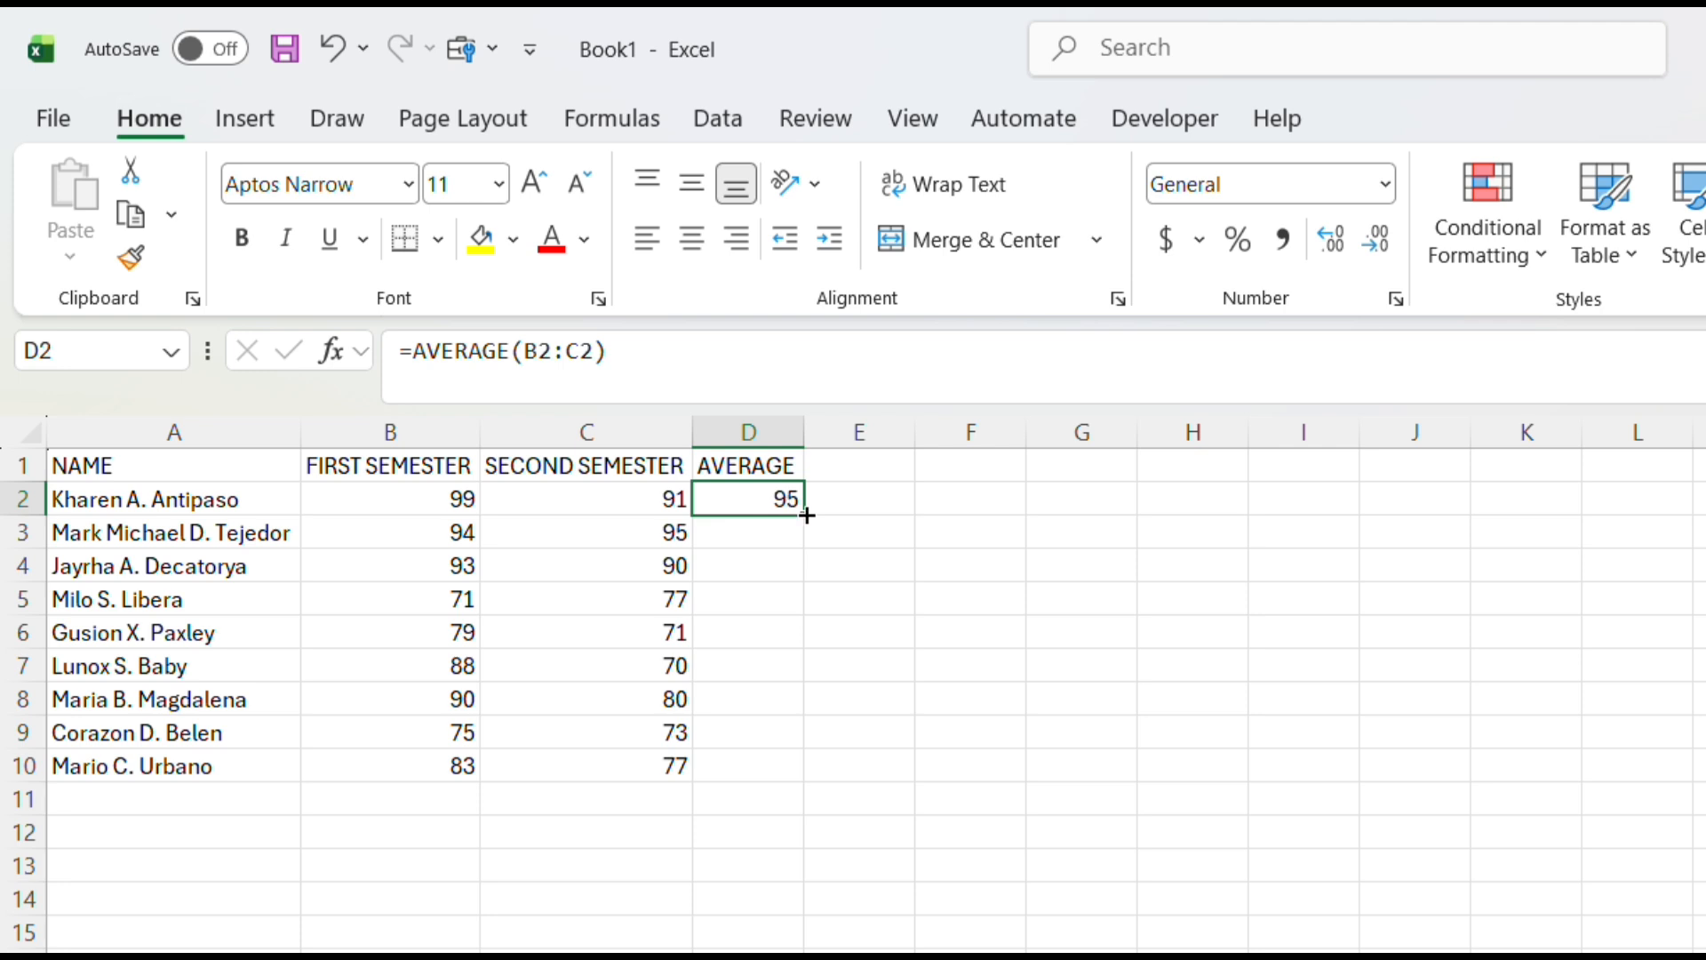
{"action": "left_click_drag", "start_coordinate": [803, 514], "coordinate": [796, 771]}
{"action": "left_click", "coordinate": [1196, 655]}
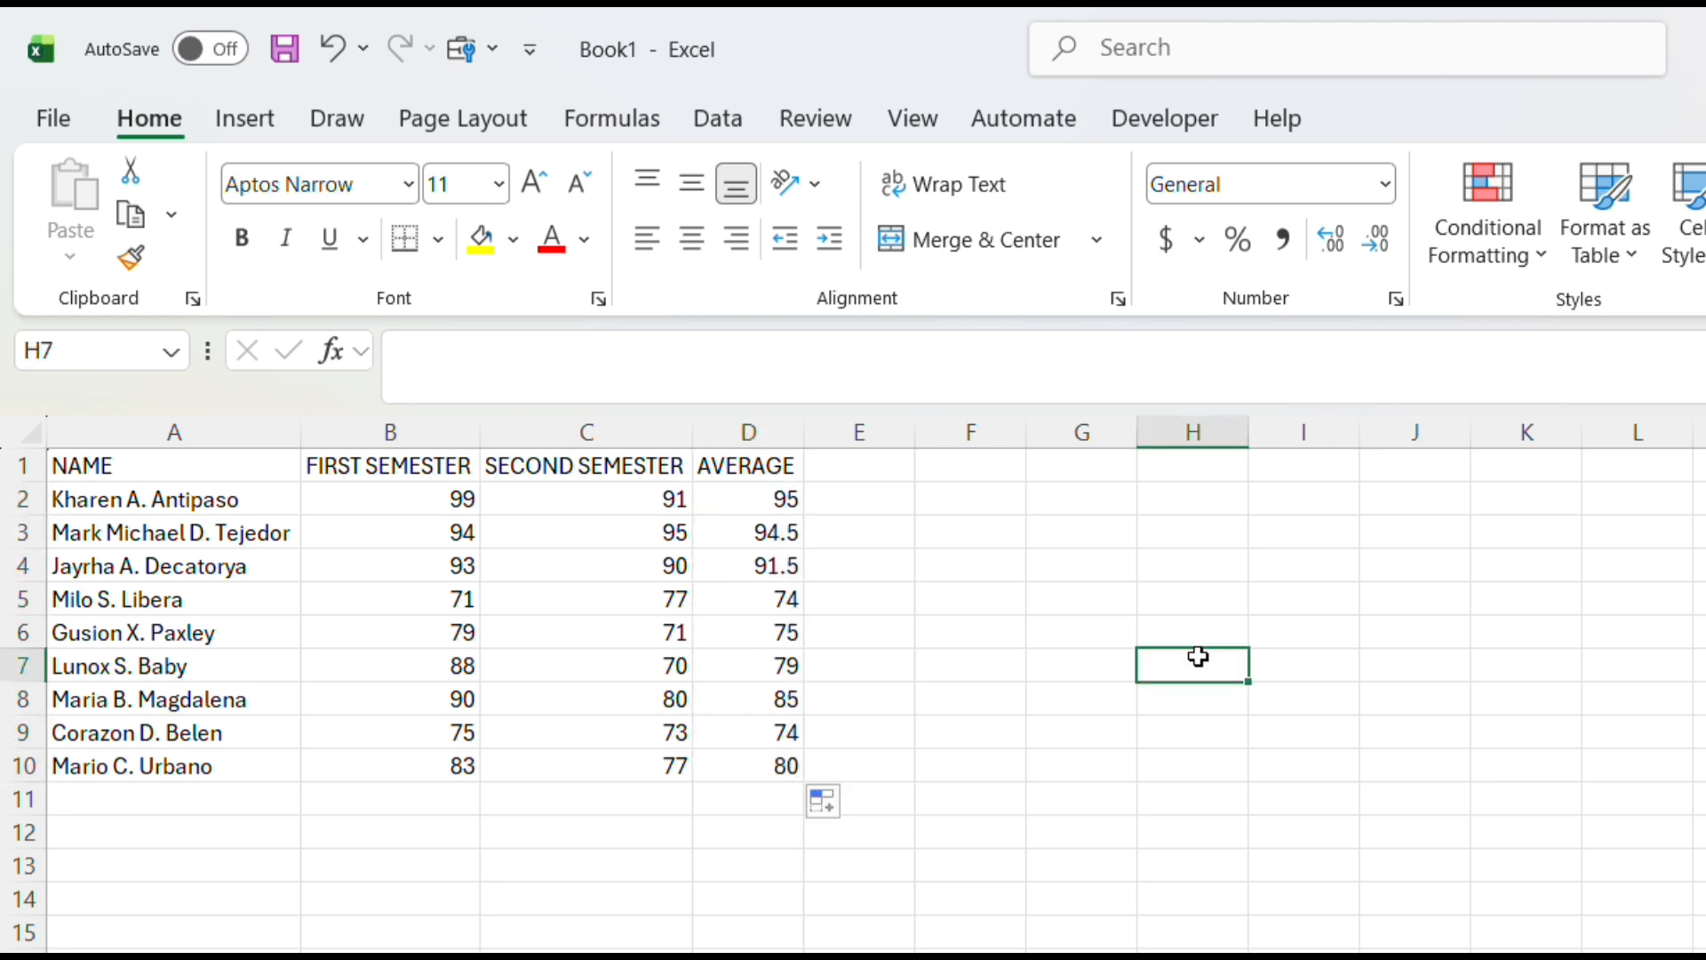
Add the header REMARKS in E1 beside the average column
{"action": "left_click", "coordinate": [861, 462]}
{"action": "type", "text": "re"}
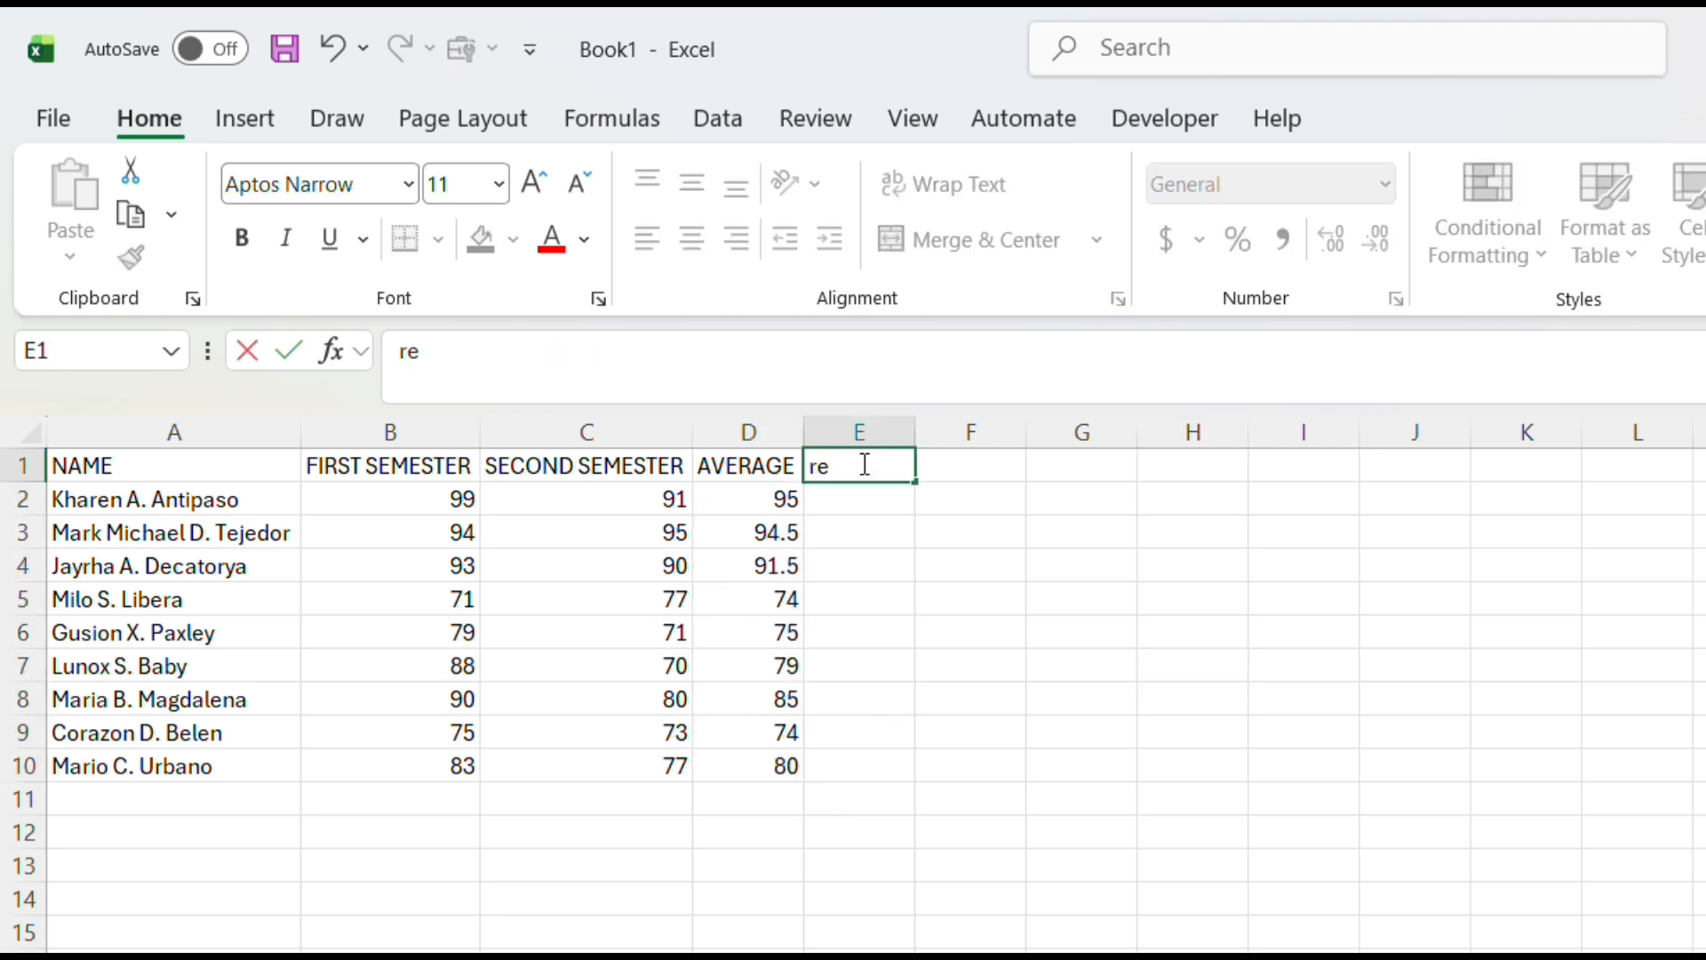
{"action": "key", "text": "BackSpace"}
{"action": "key", "text": "BackSpace"}
{"action": "type", "text": "REMARKS"}
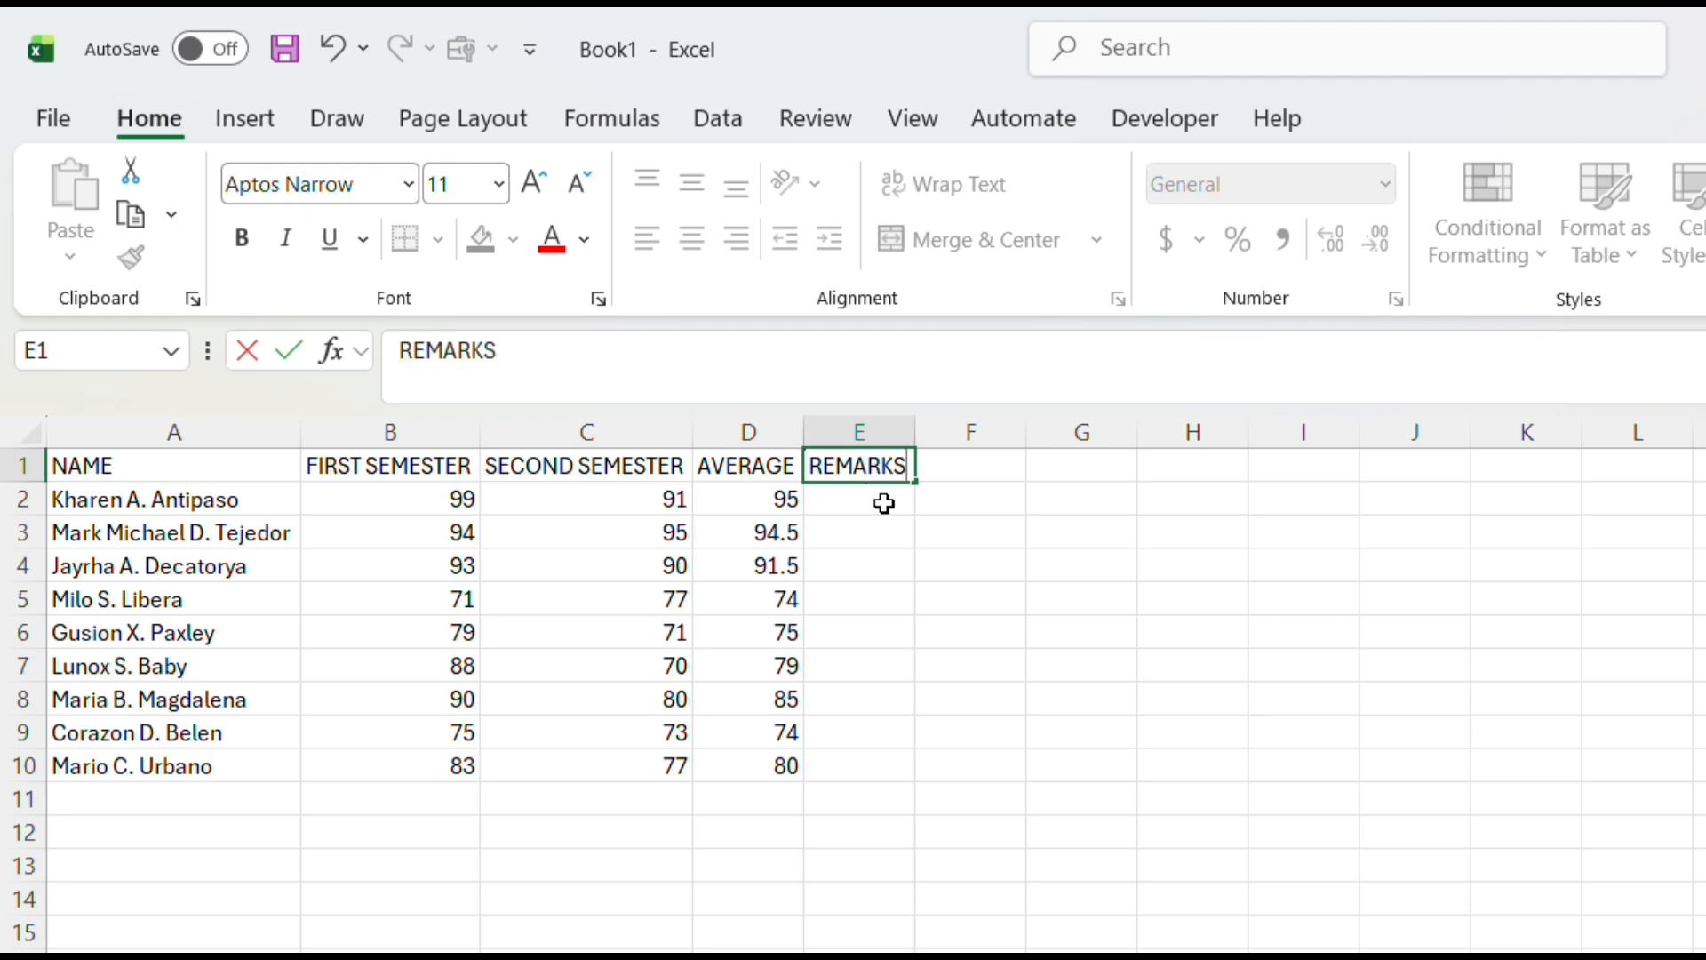
Grade the first student in E2 with the formula =IF(D2>=75, "PASS", "FAIL")
{"action": "left_click", "coordinate": [881, 497]}
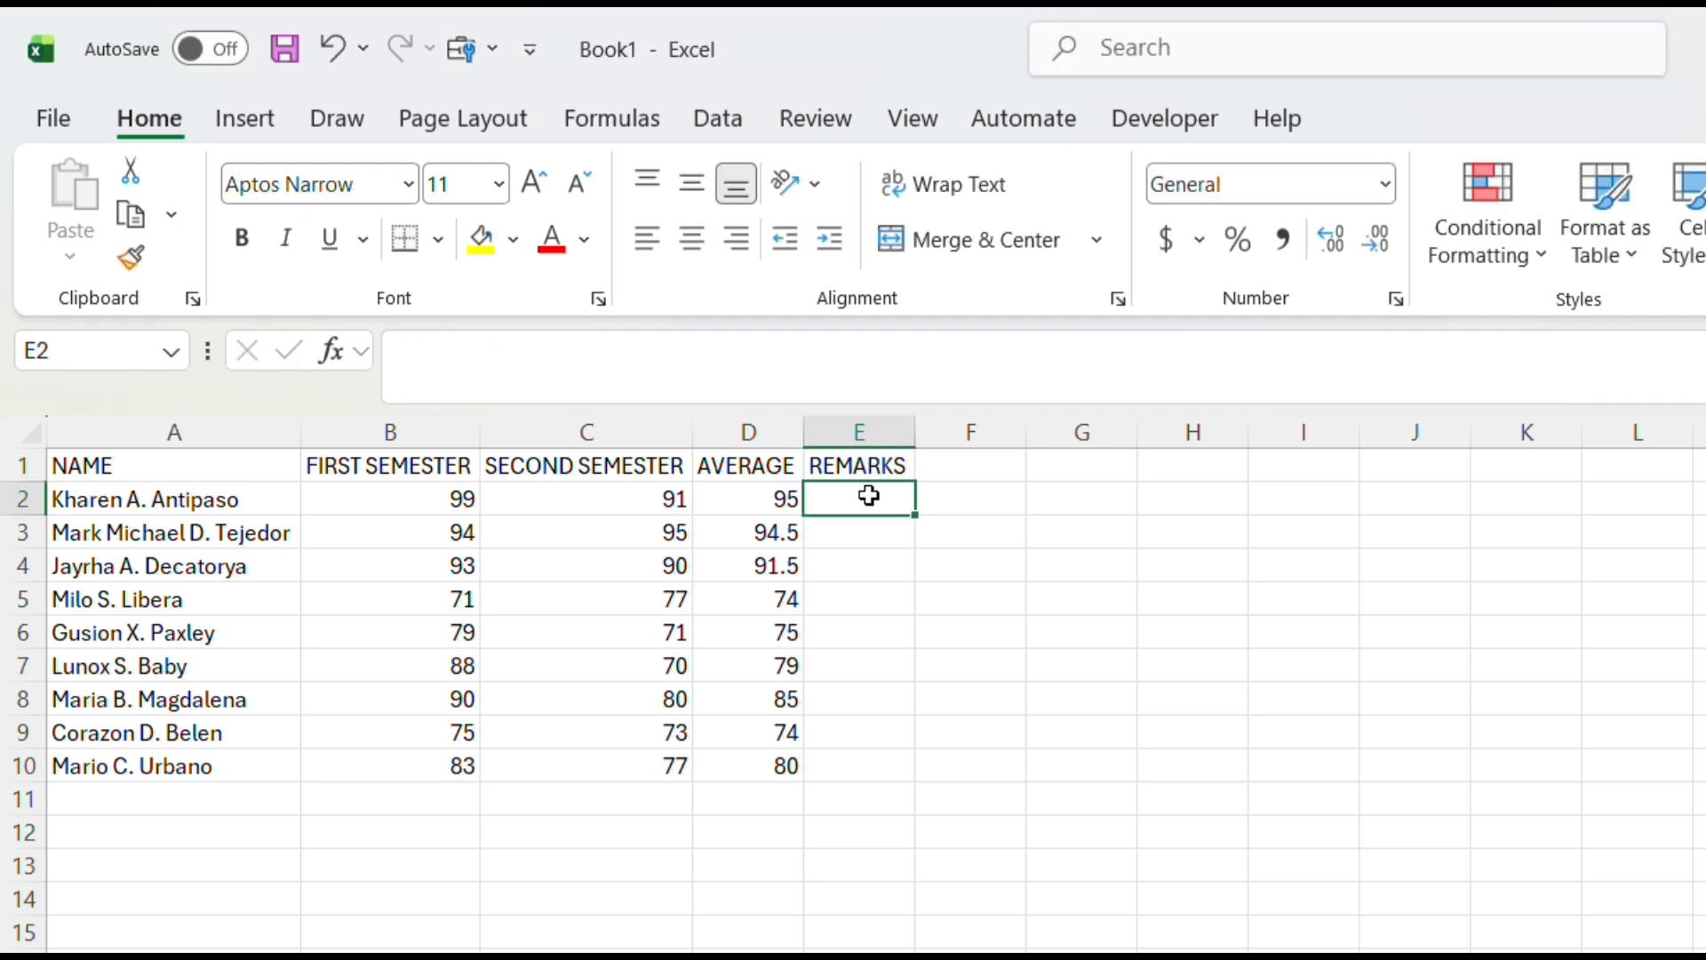
{"action": "double_click", "coordinate": [864, 501]}
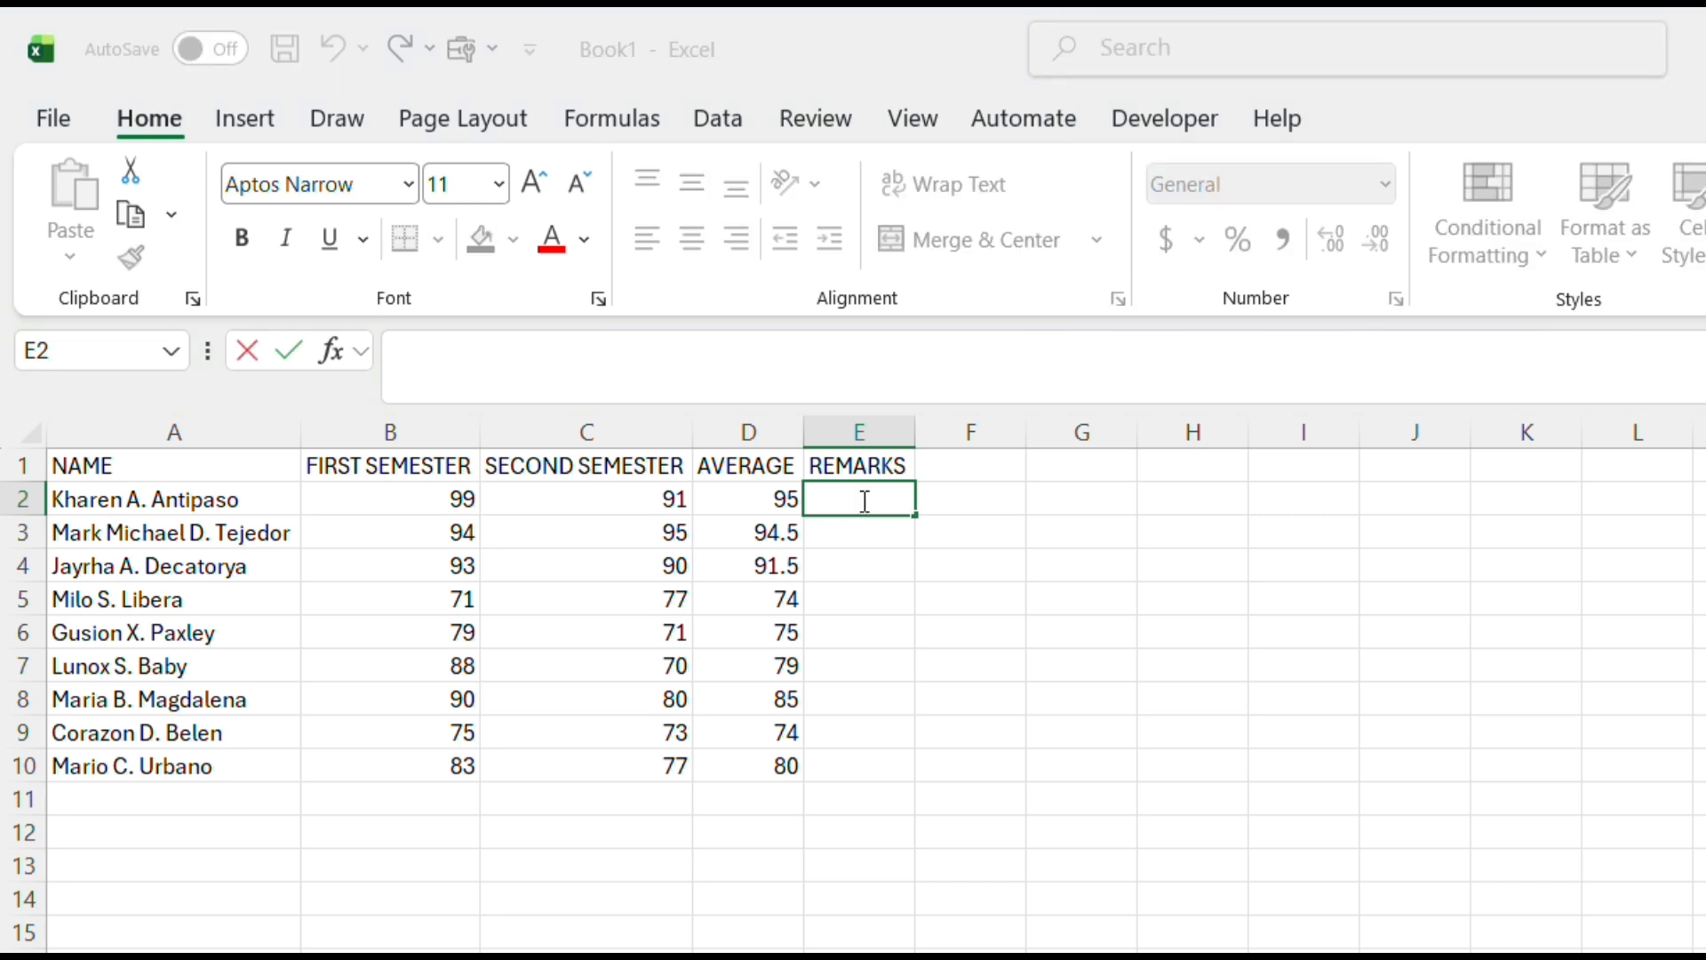
{"action": "type", "text": "="}
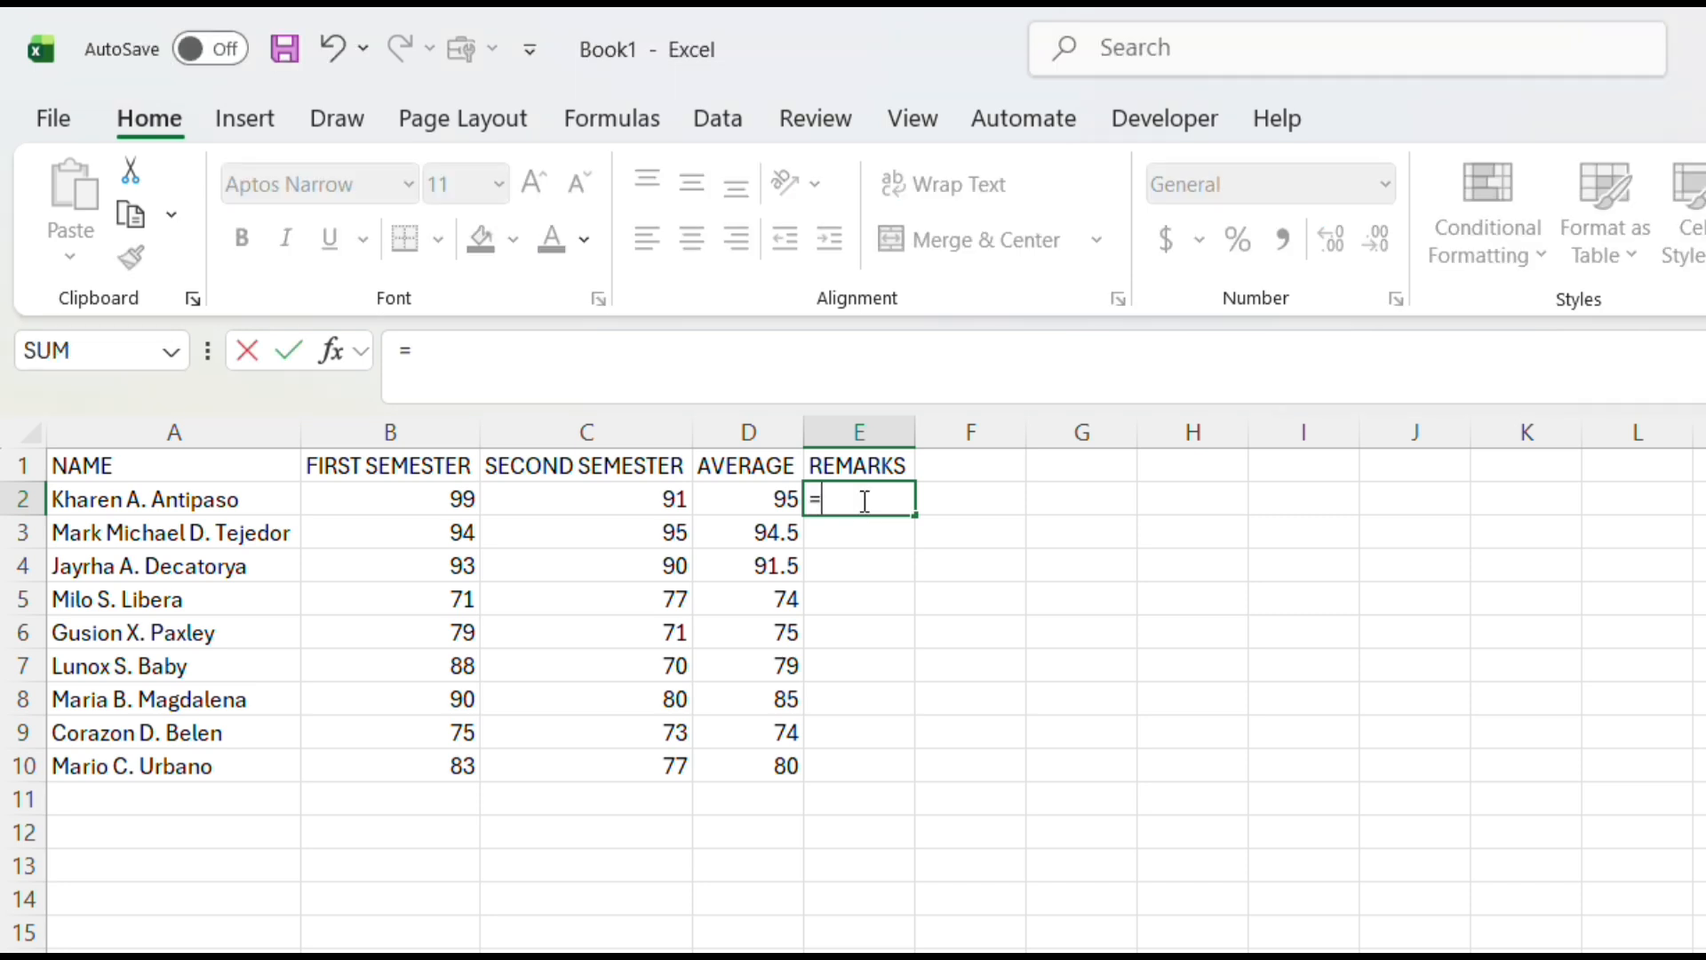
{"action": "type", "text": "IF"}
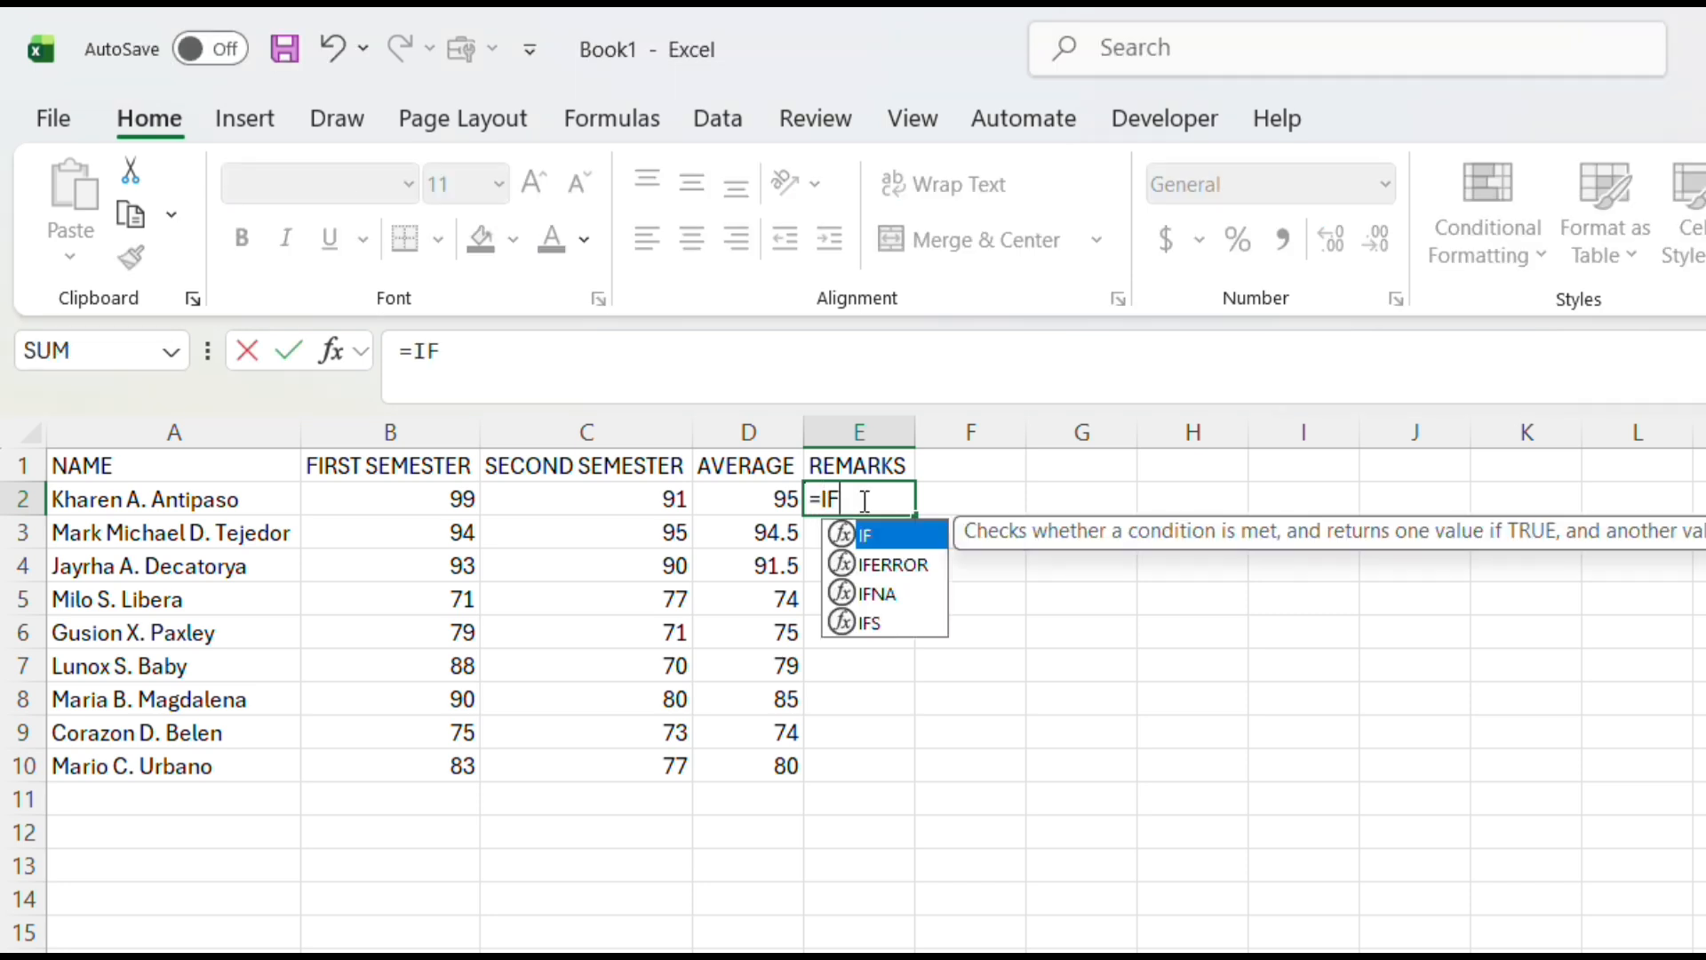
{"action": "type", "text": "("}
{"action": "left_click", "coordinate": [757, 501]}
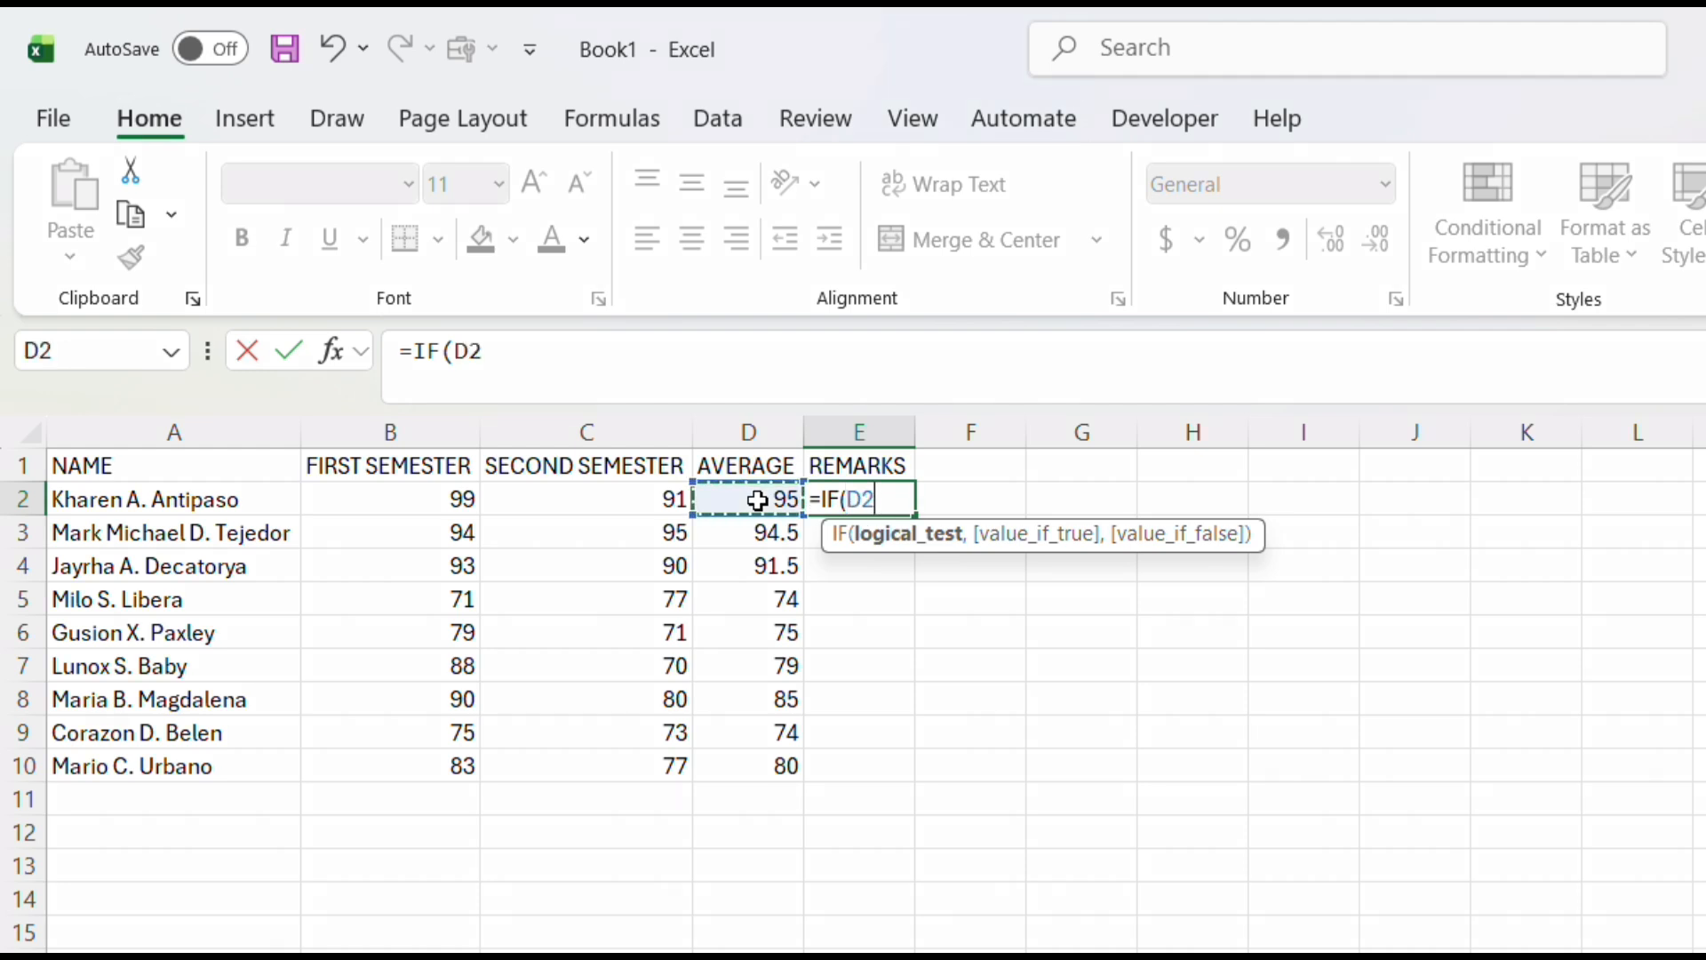
{"action": "type", "text": ">=75"}
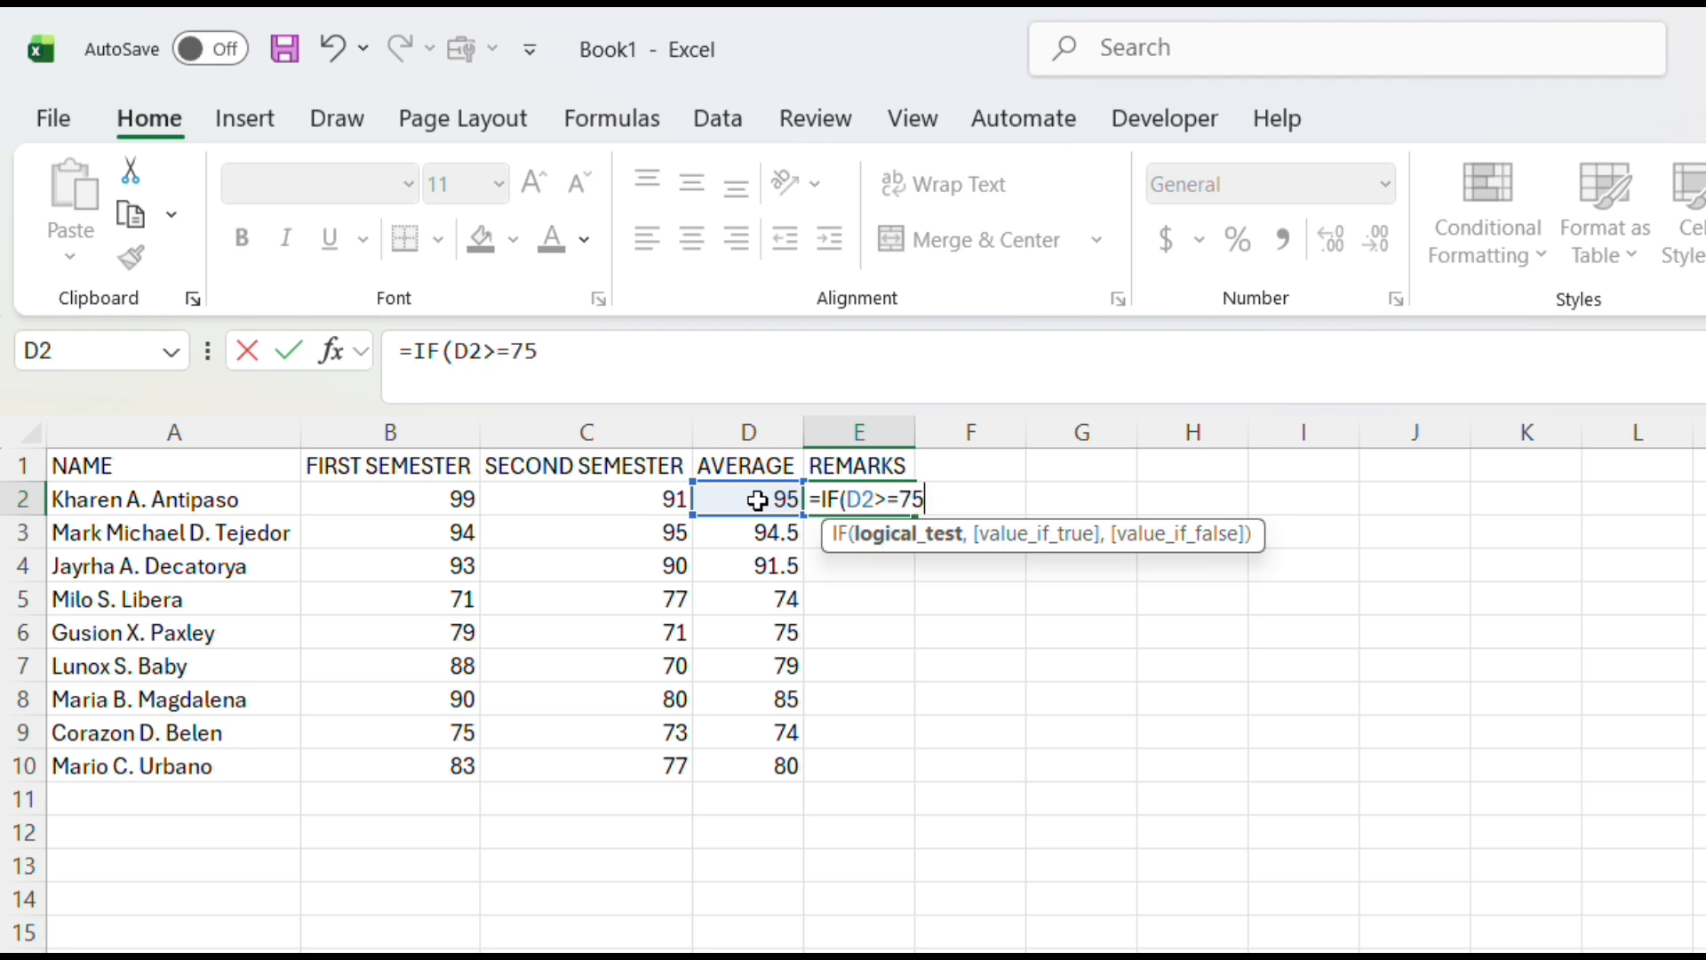
{"action": "type", "text": ","}
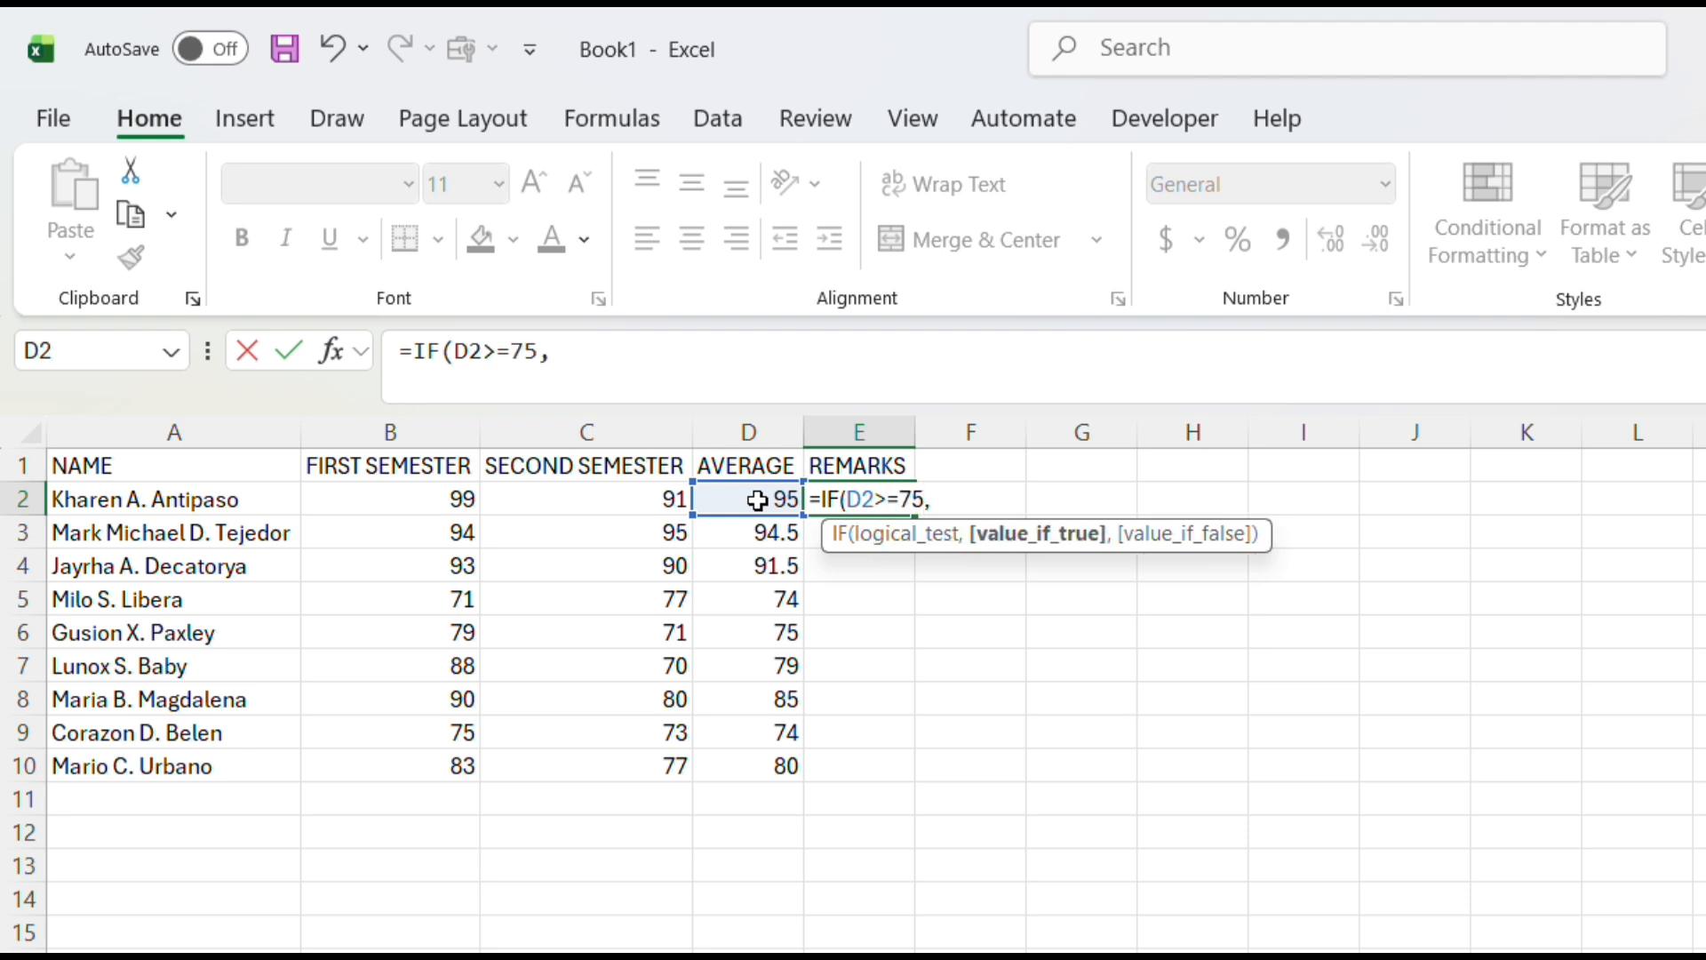
{"action": "type", "text": " \"PASS\""}
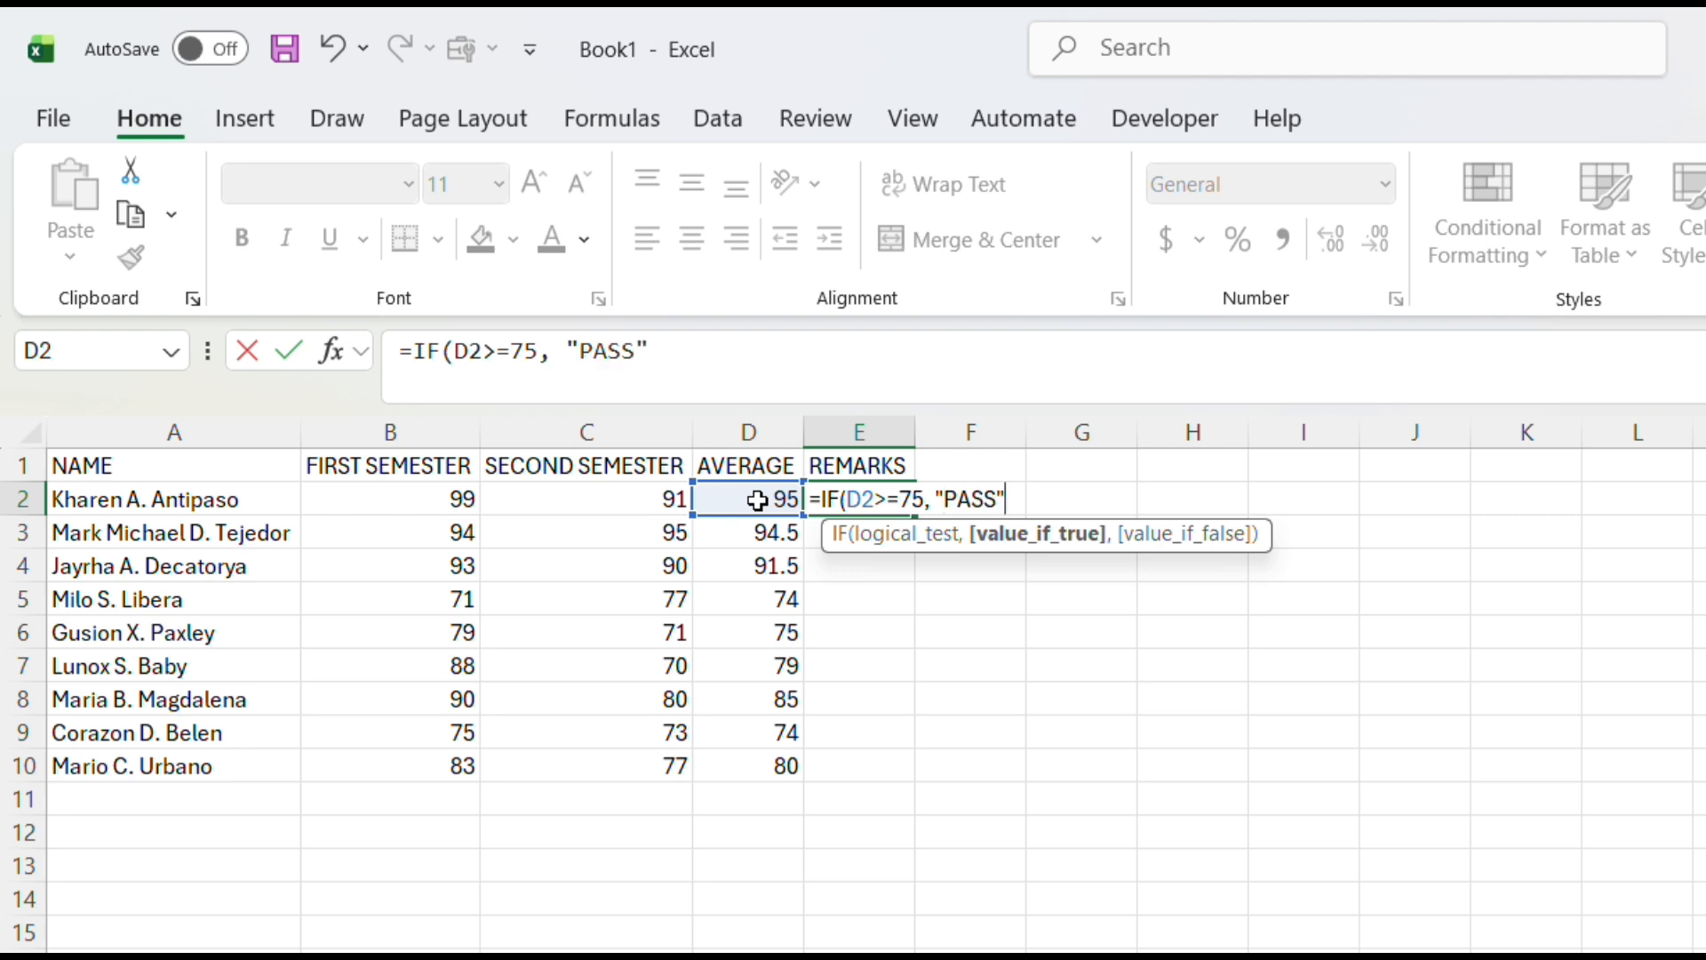
{"action": "type", "text": ", "}
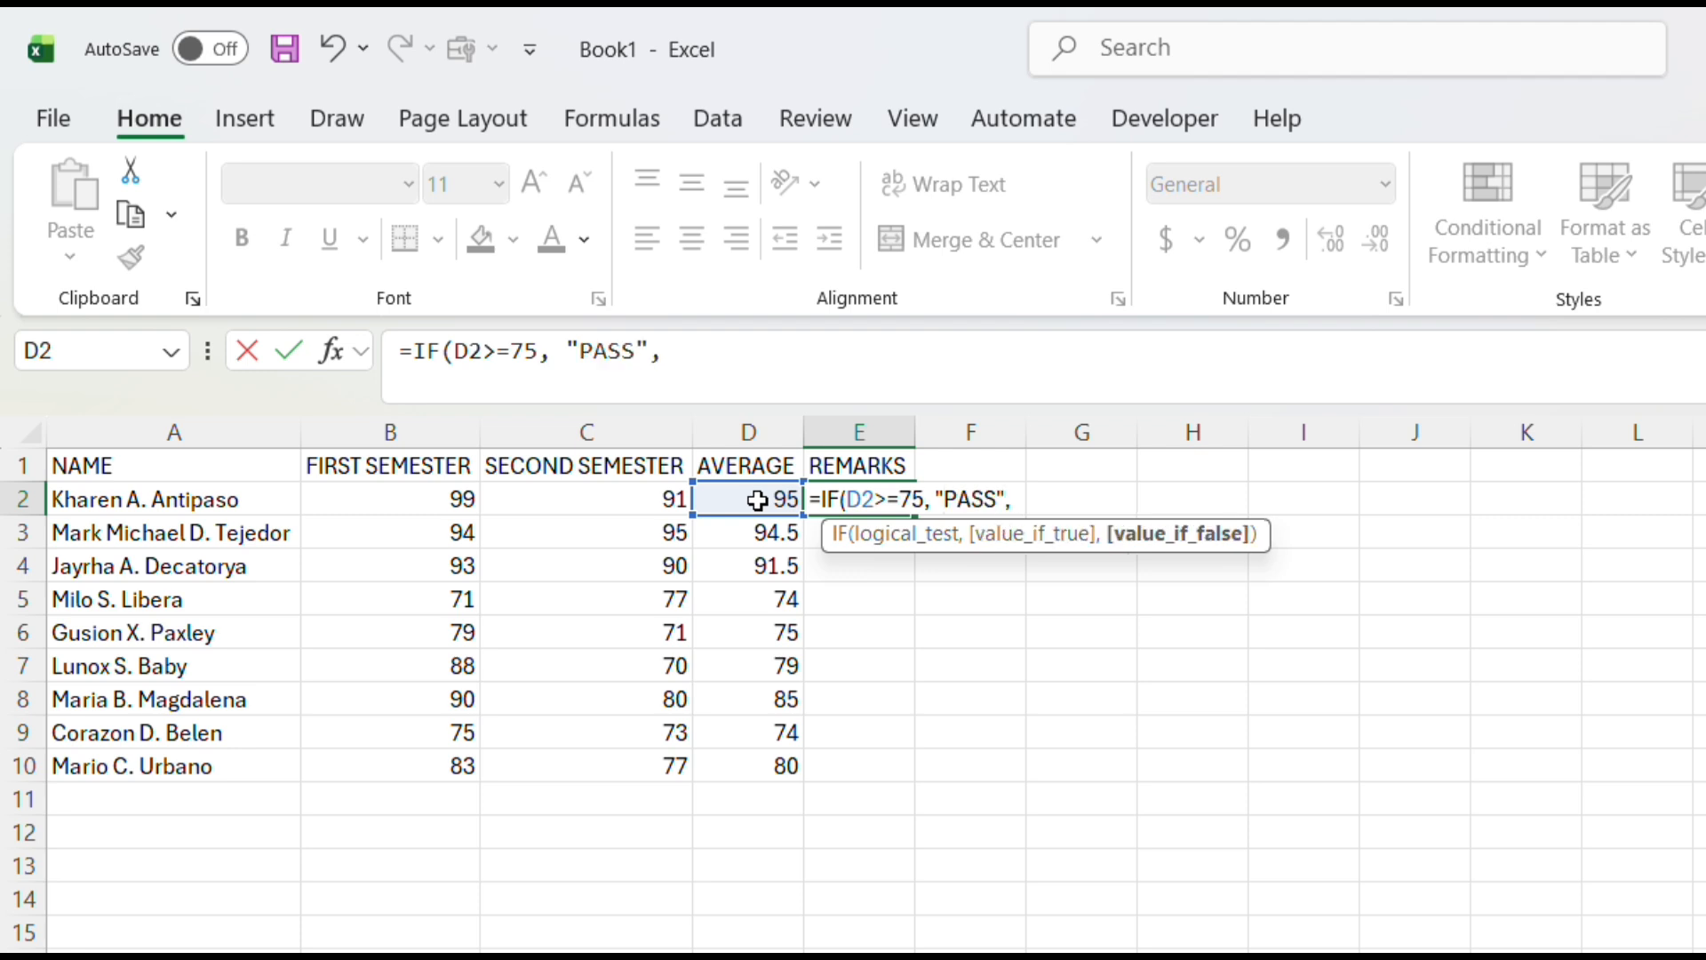
{"action": "type", "text": "\"FAIL\""}
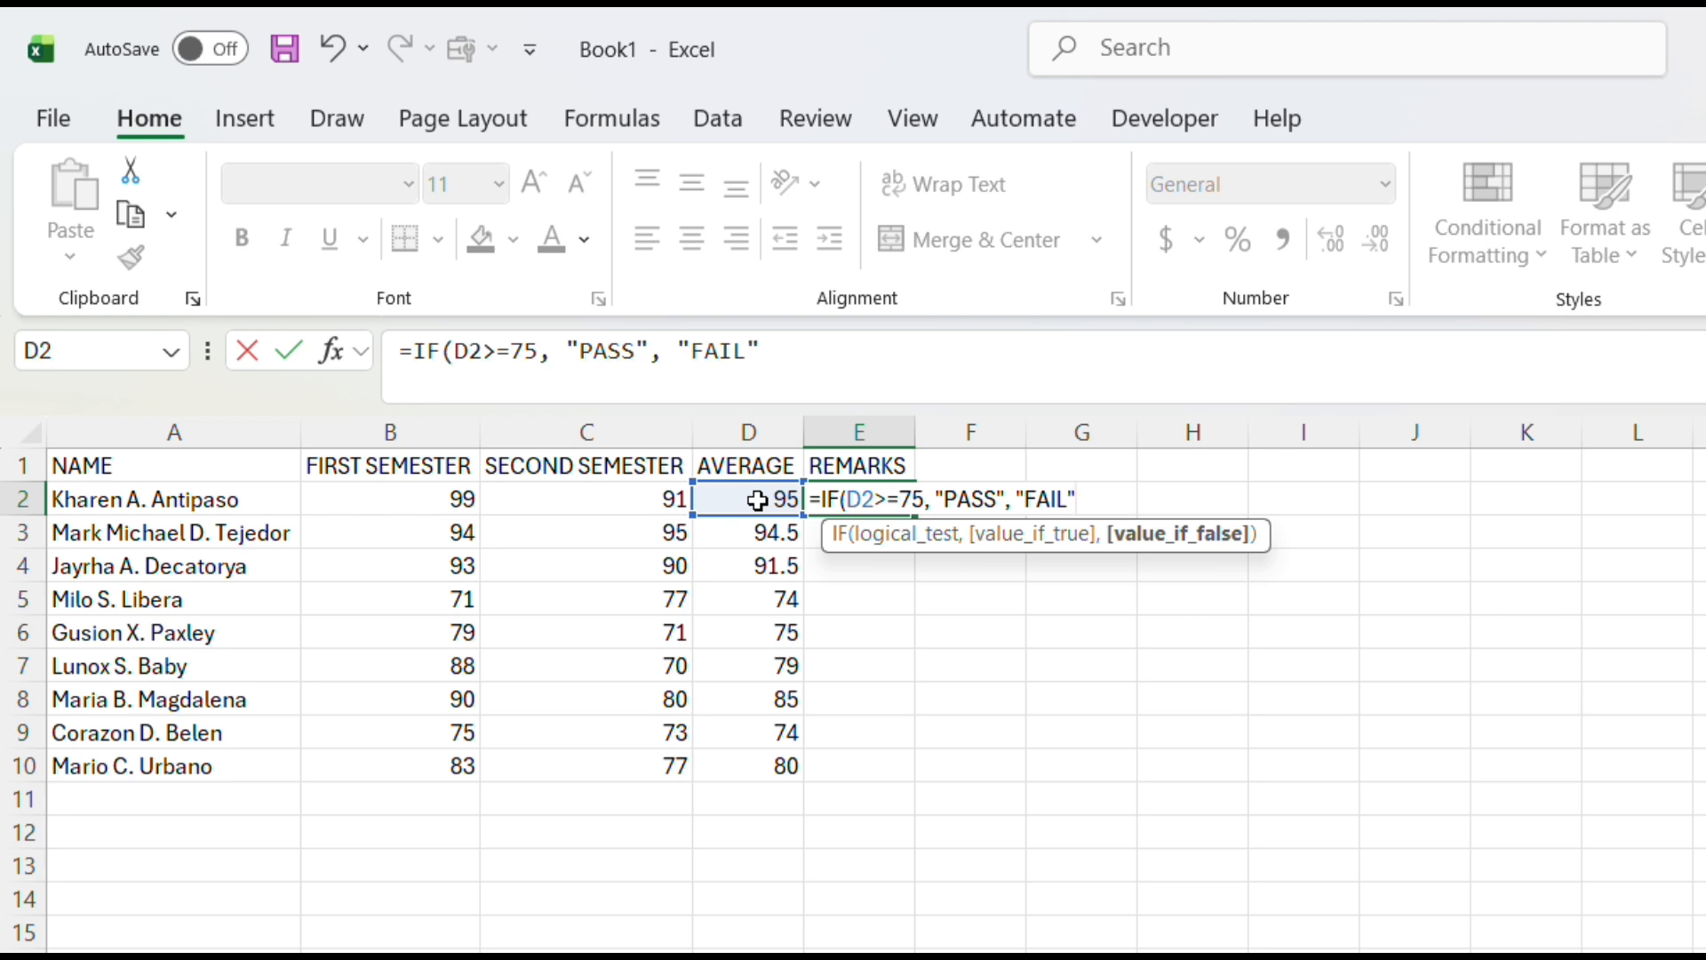
{"action": "type", "text": ")"}
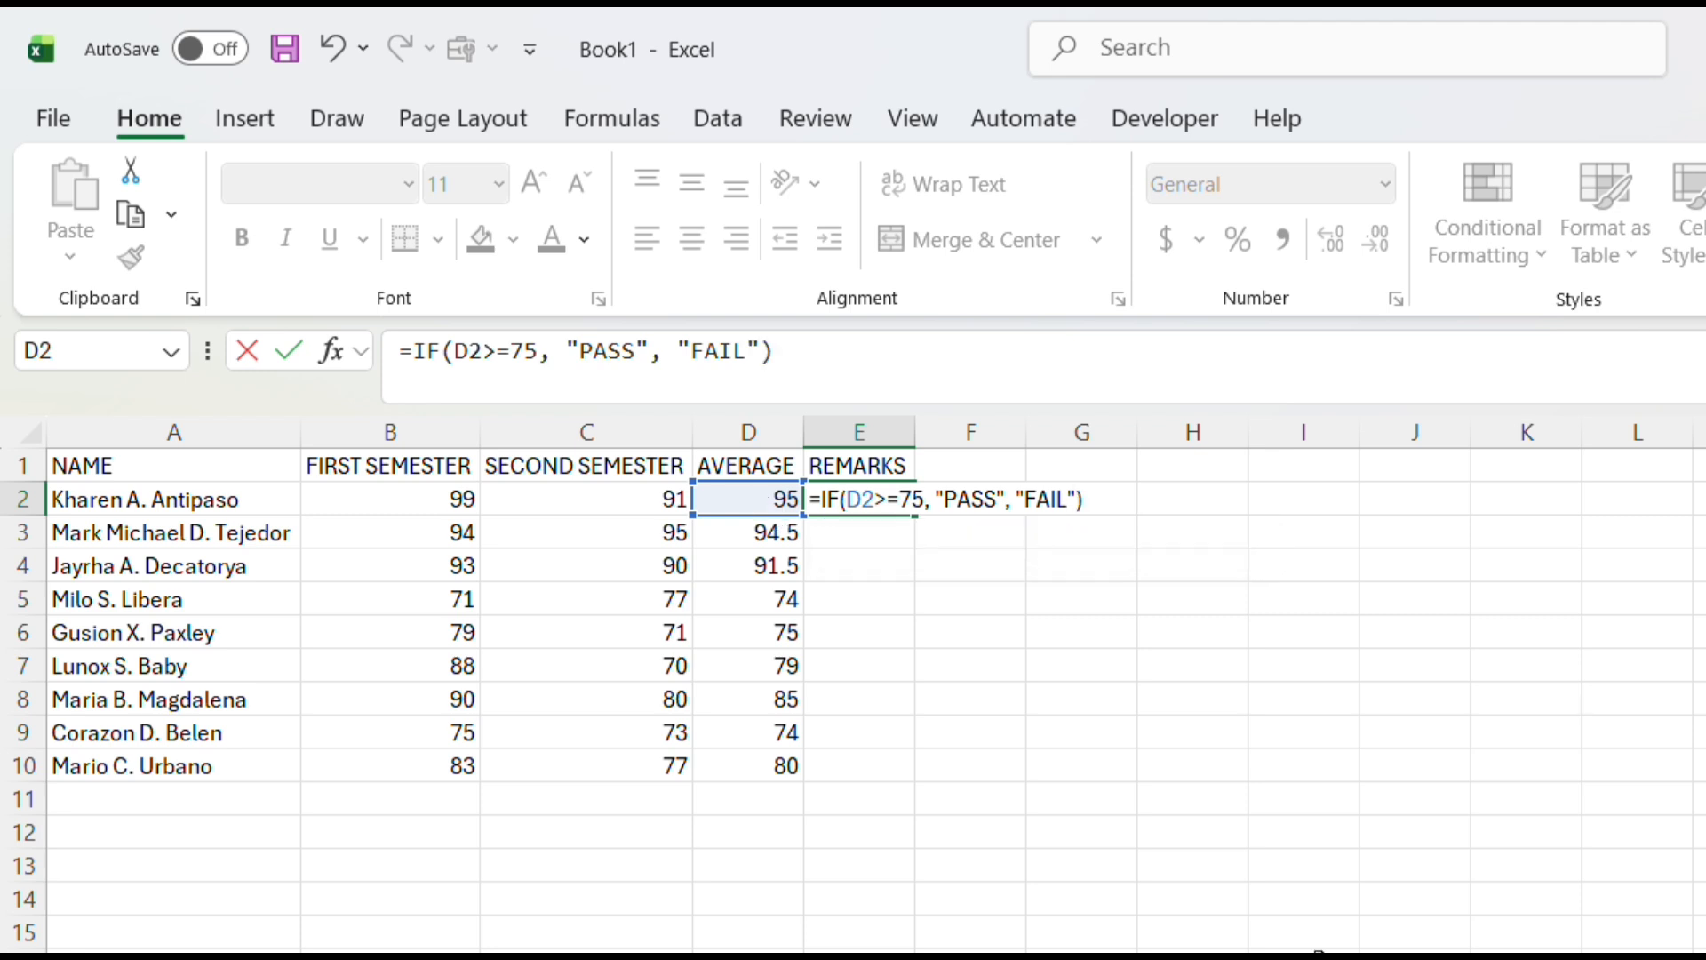
{"action": "key", "text": "Return"}
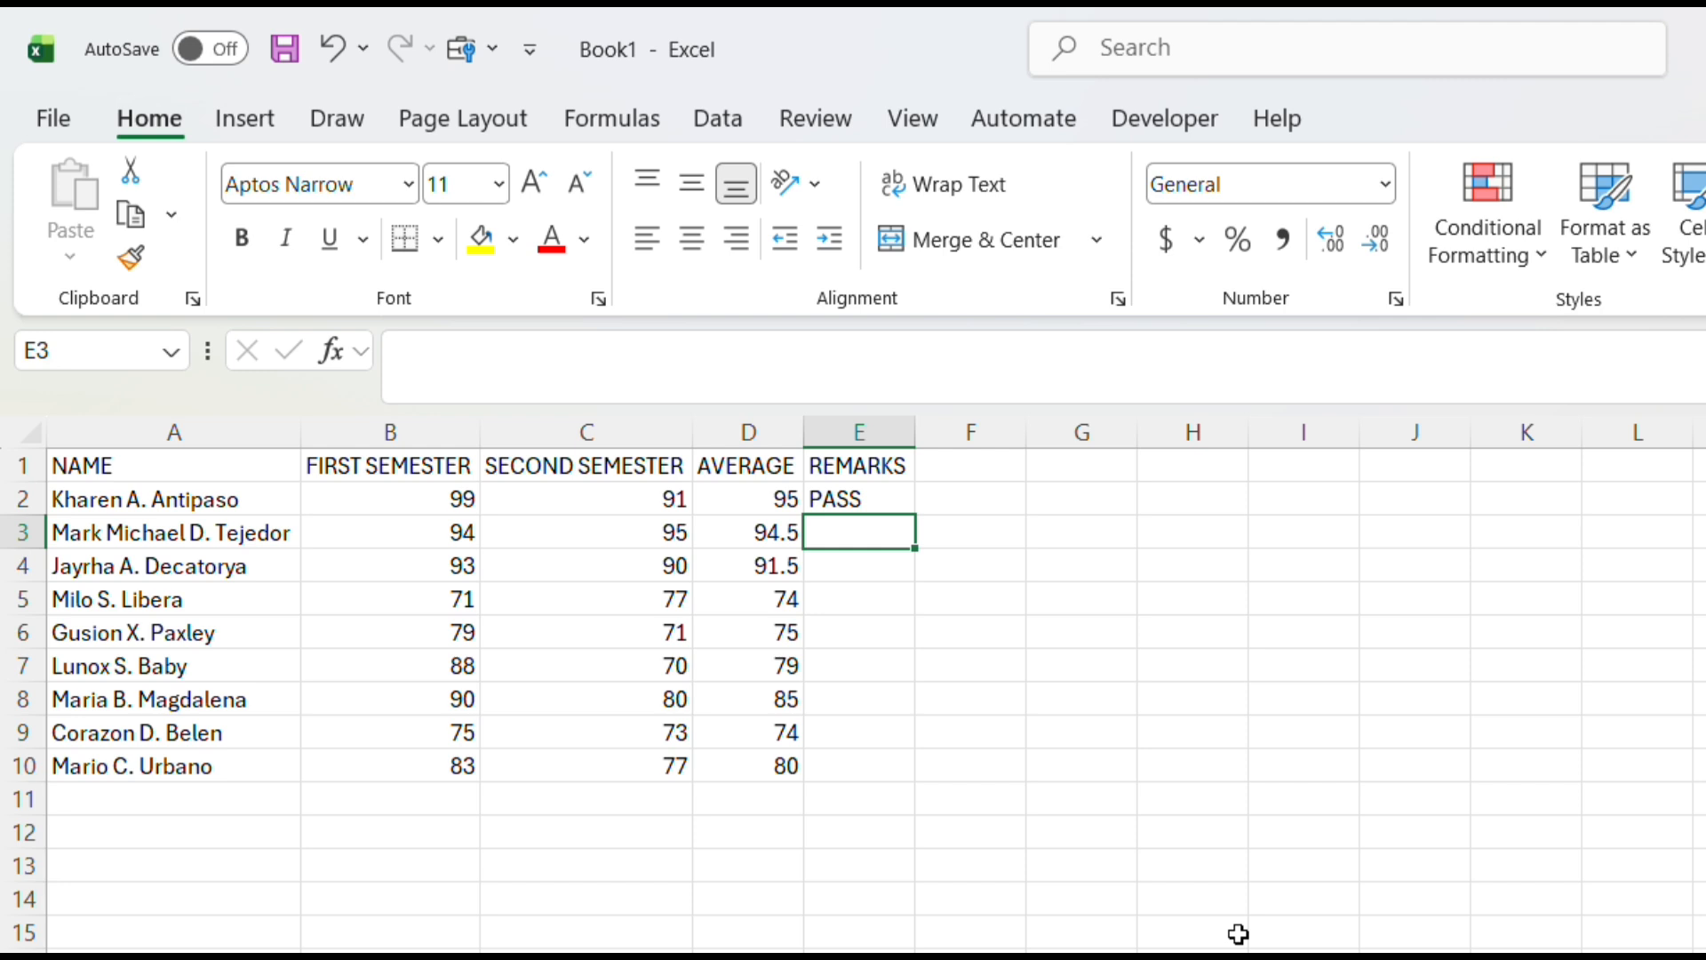
Fill the pass/fail formula from E2 down through E10
{"action": "left_click", "coordinate": [899, 502]}
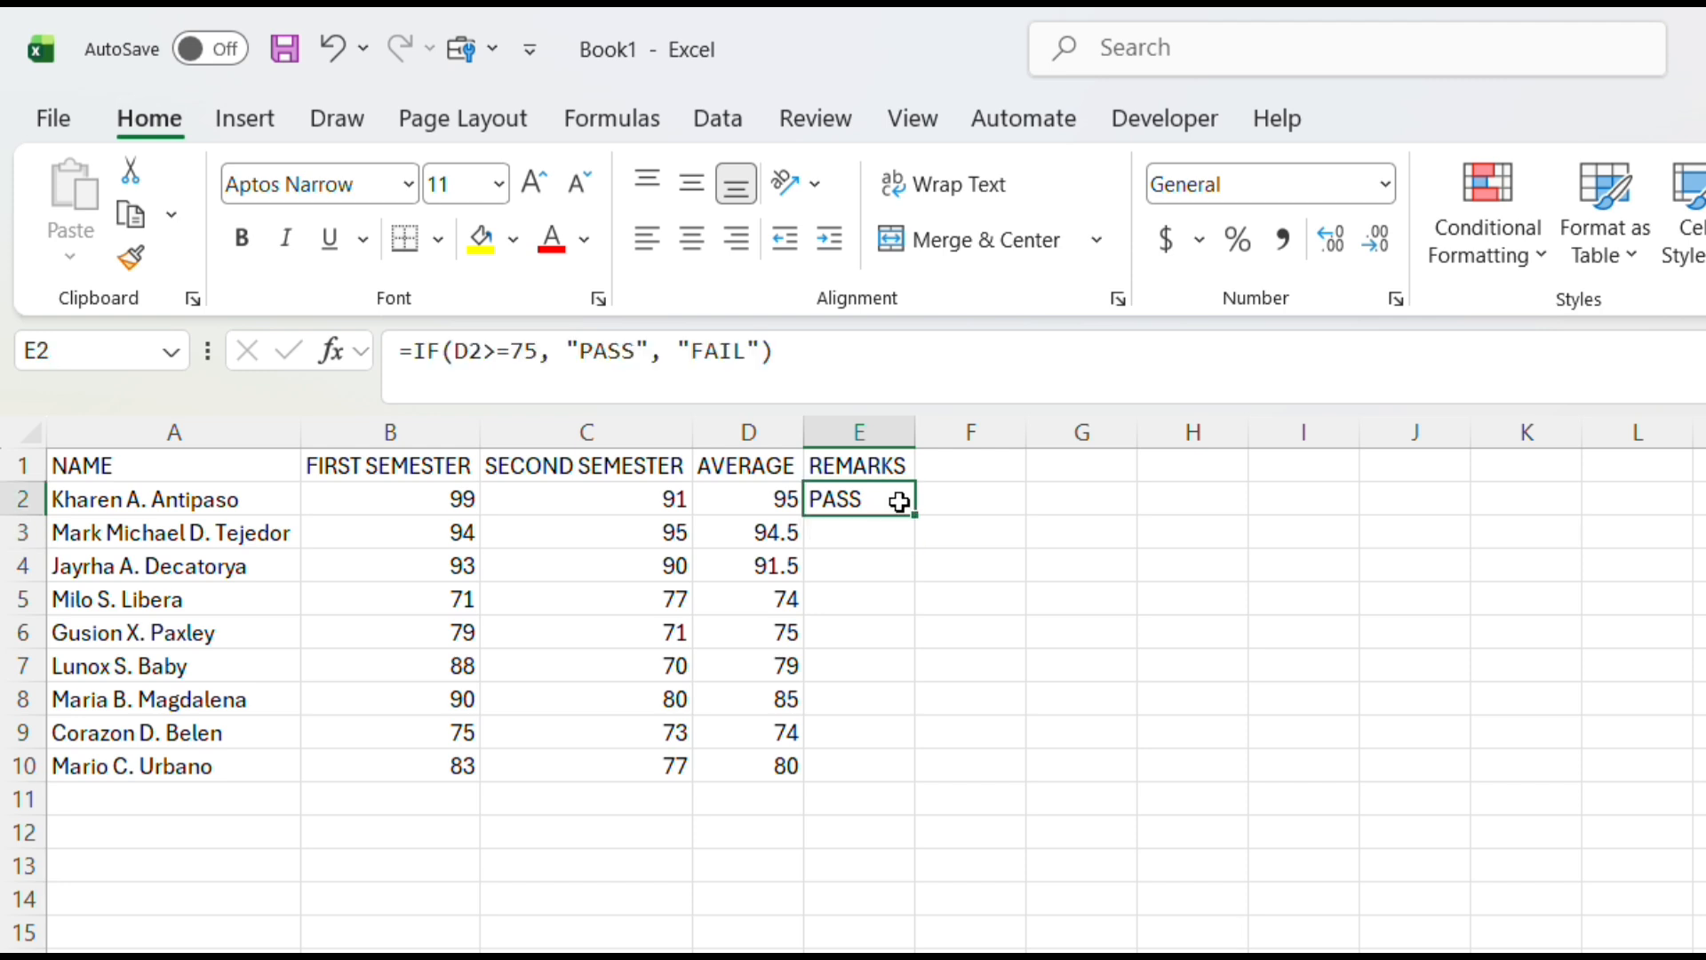
{"action": "left_click_drag", "start_coordinate": [915, 513], "coordinate": [918, 777]}
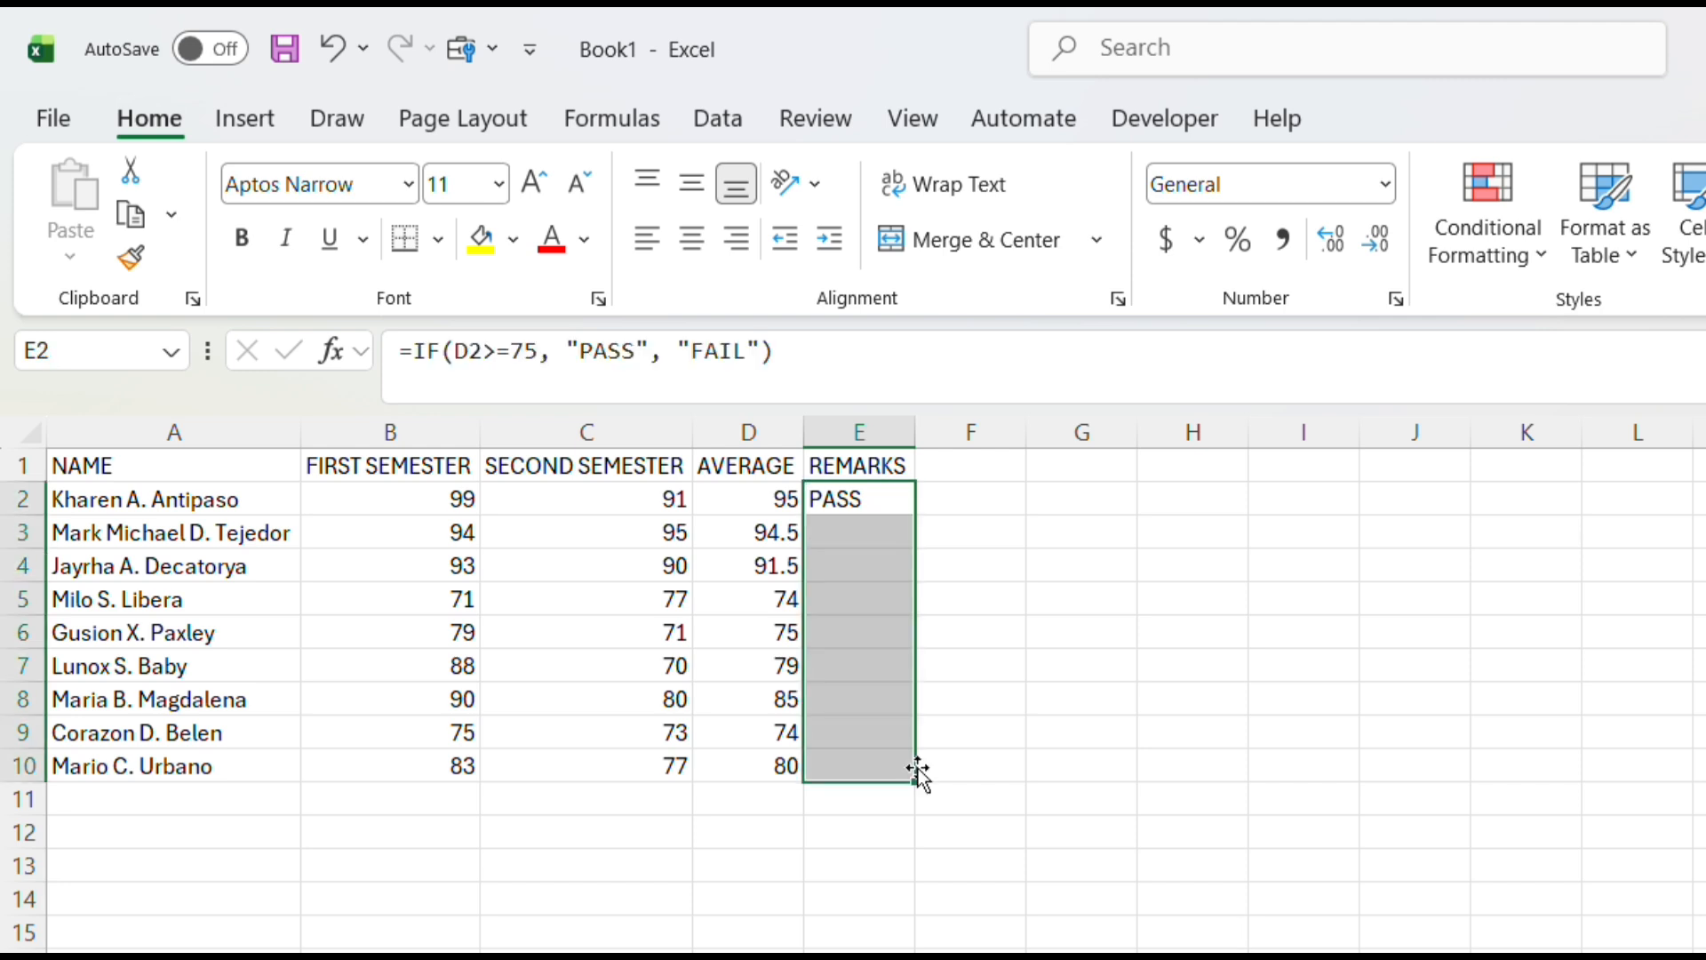
{"action": "left_click", "coordinate": [1118, 502]}
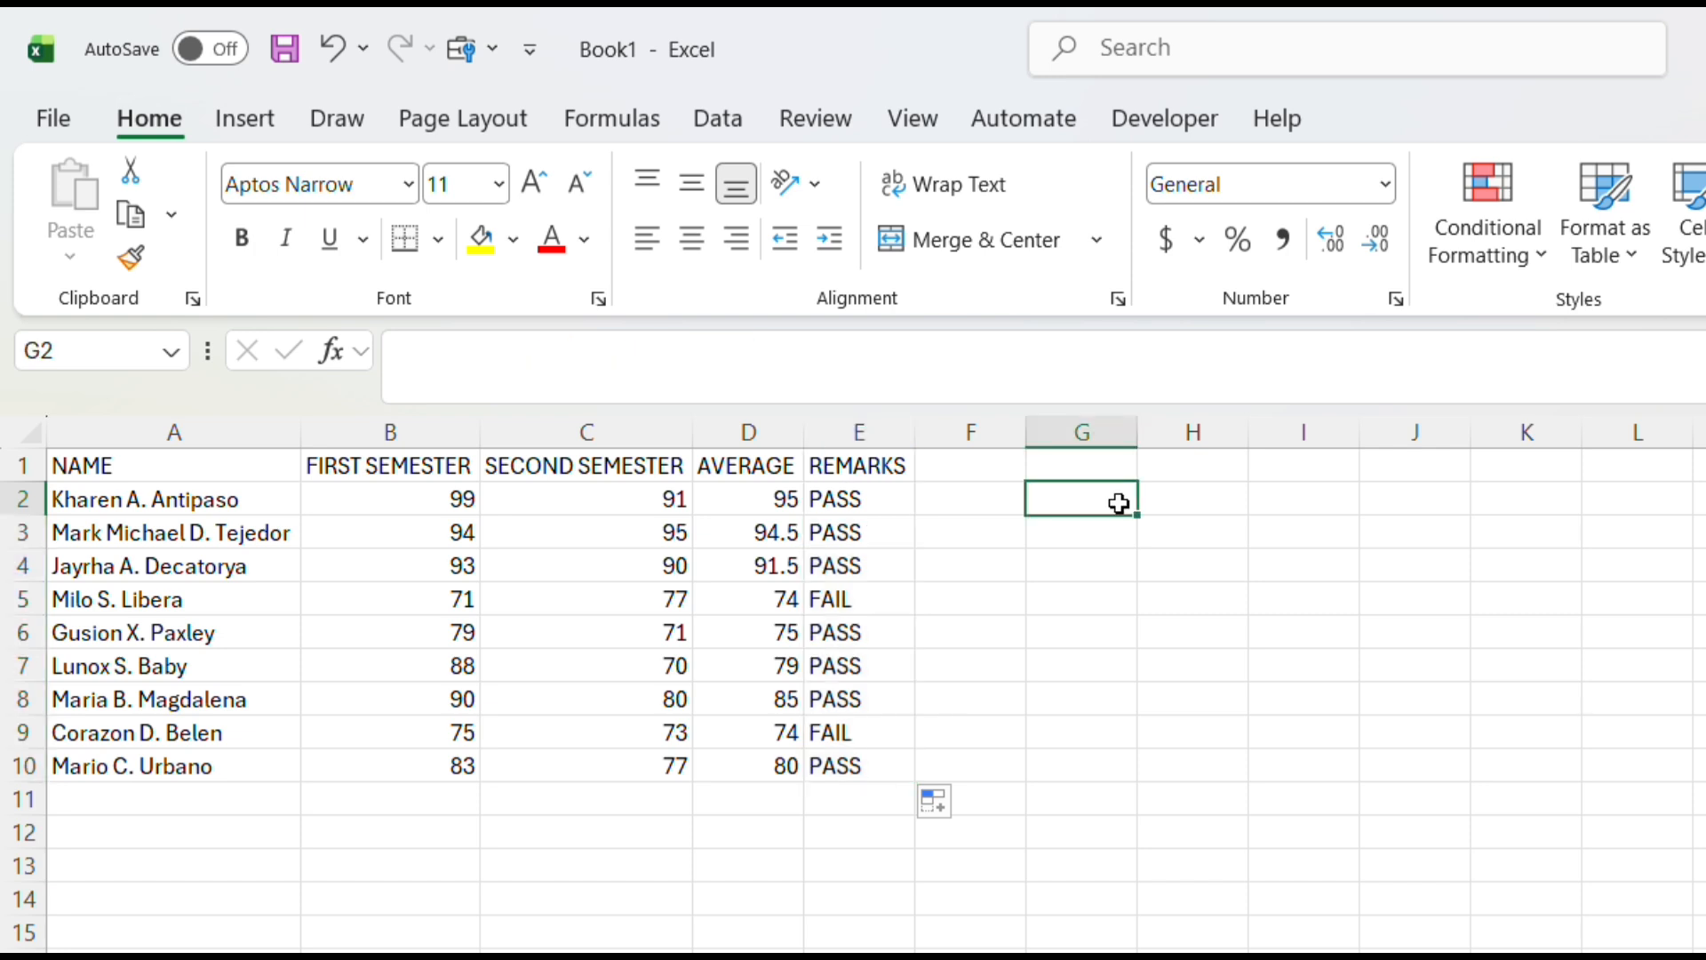
Add a Text that Contains conditional format to E2:E10 that marks PASS with Green Fill with Dark Green Text
{"action": "left_click_drag", "start_coordinate": [867, 505], "coordinate": [900, 757]}
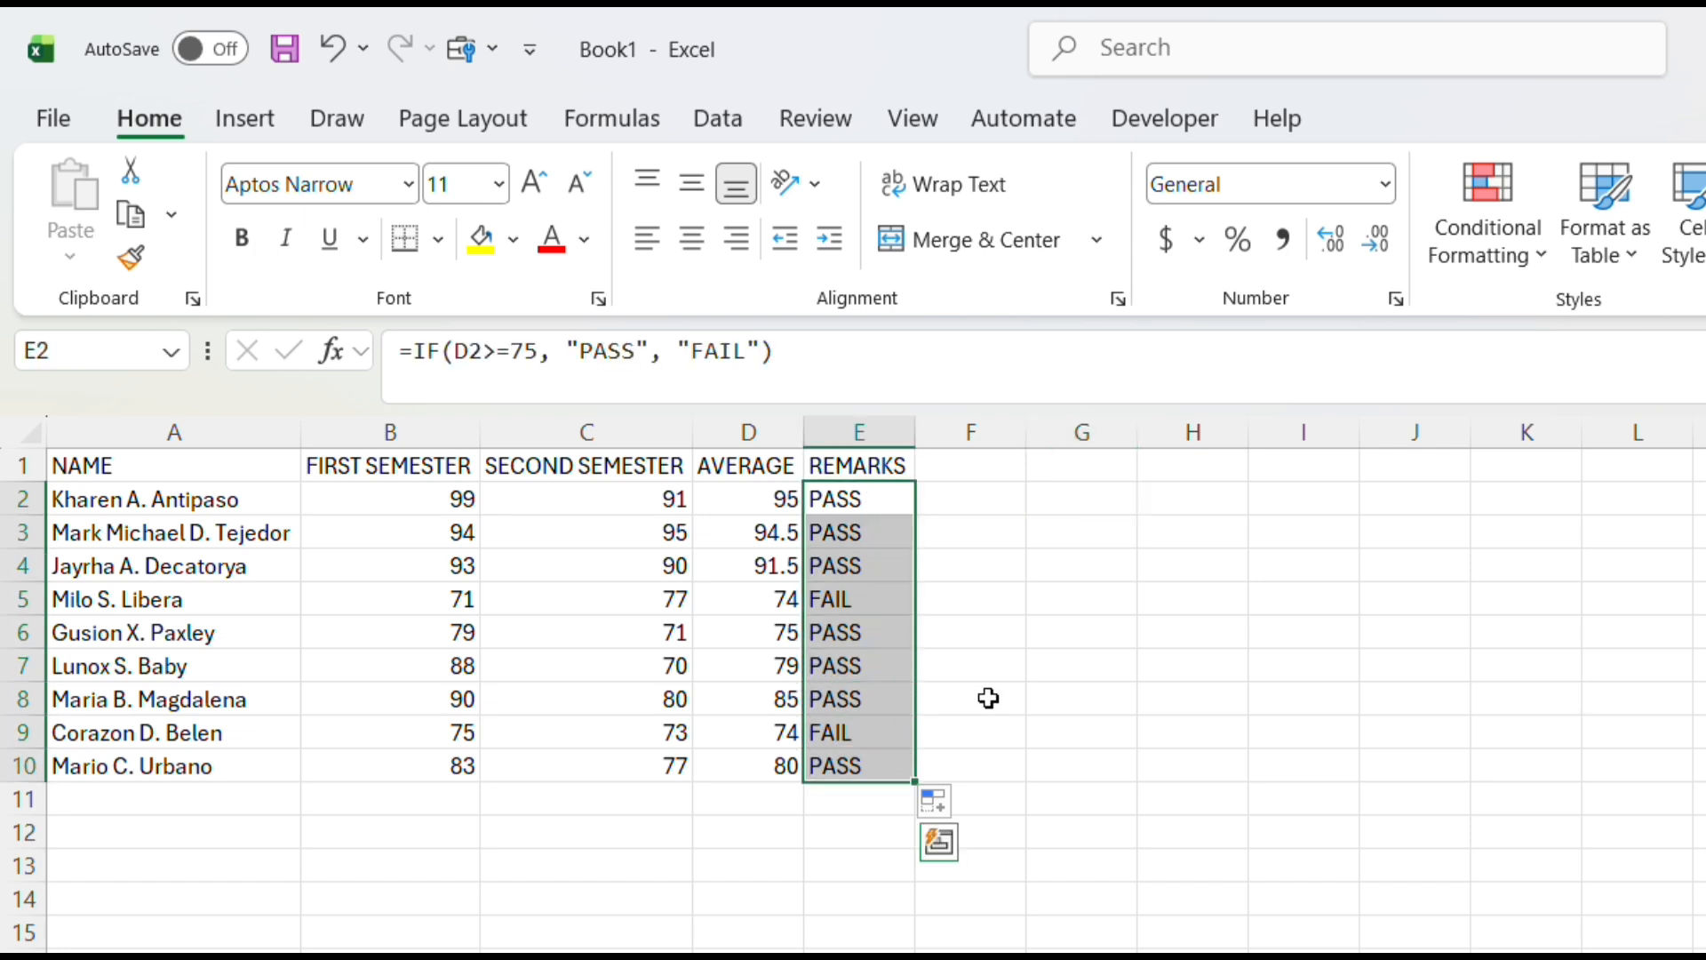
{"action": "left_click", "coordinate": [1506, 232]}
{"action": "mouse_move", "coordinate": [1560, 336]}
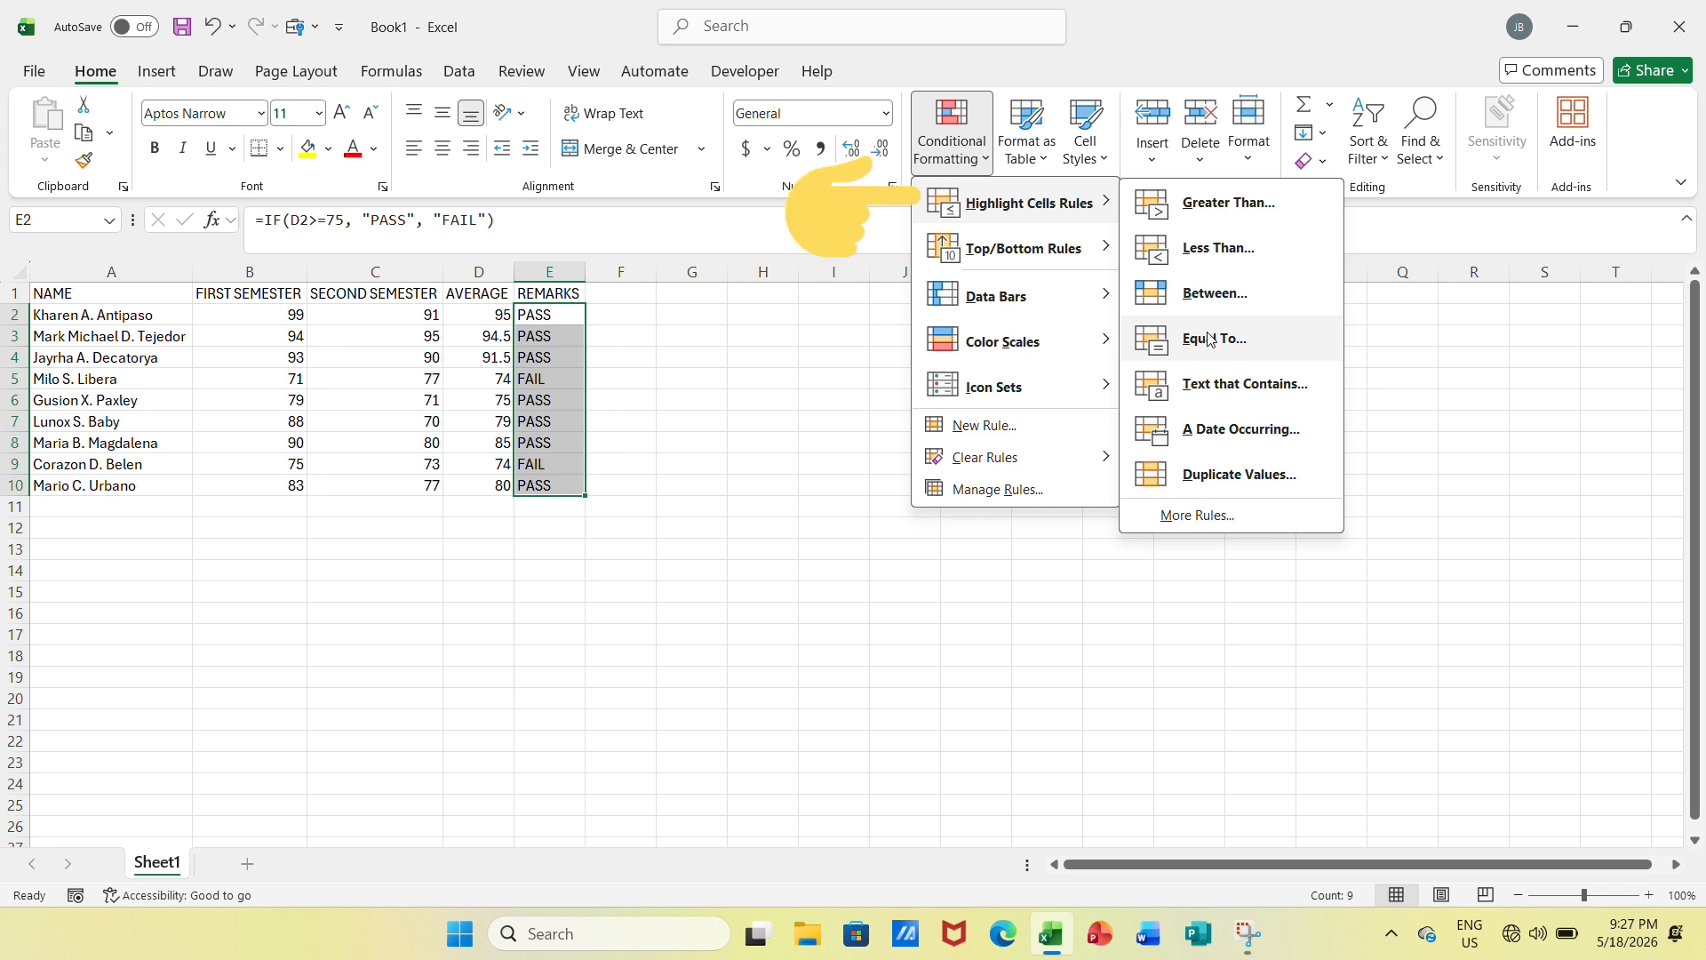
{"action": "left_click", "coordinate": [1222, 402]}
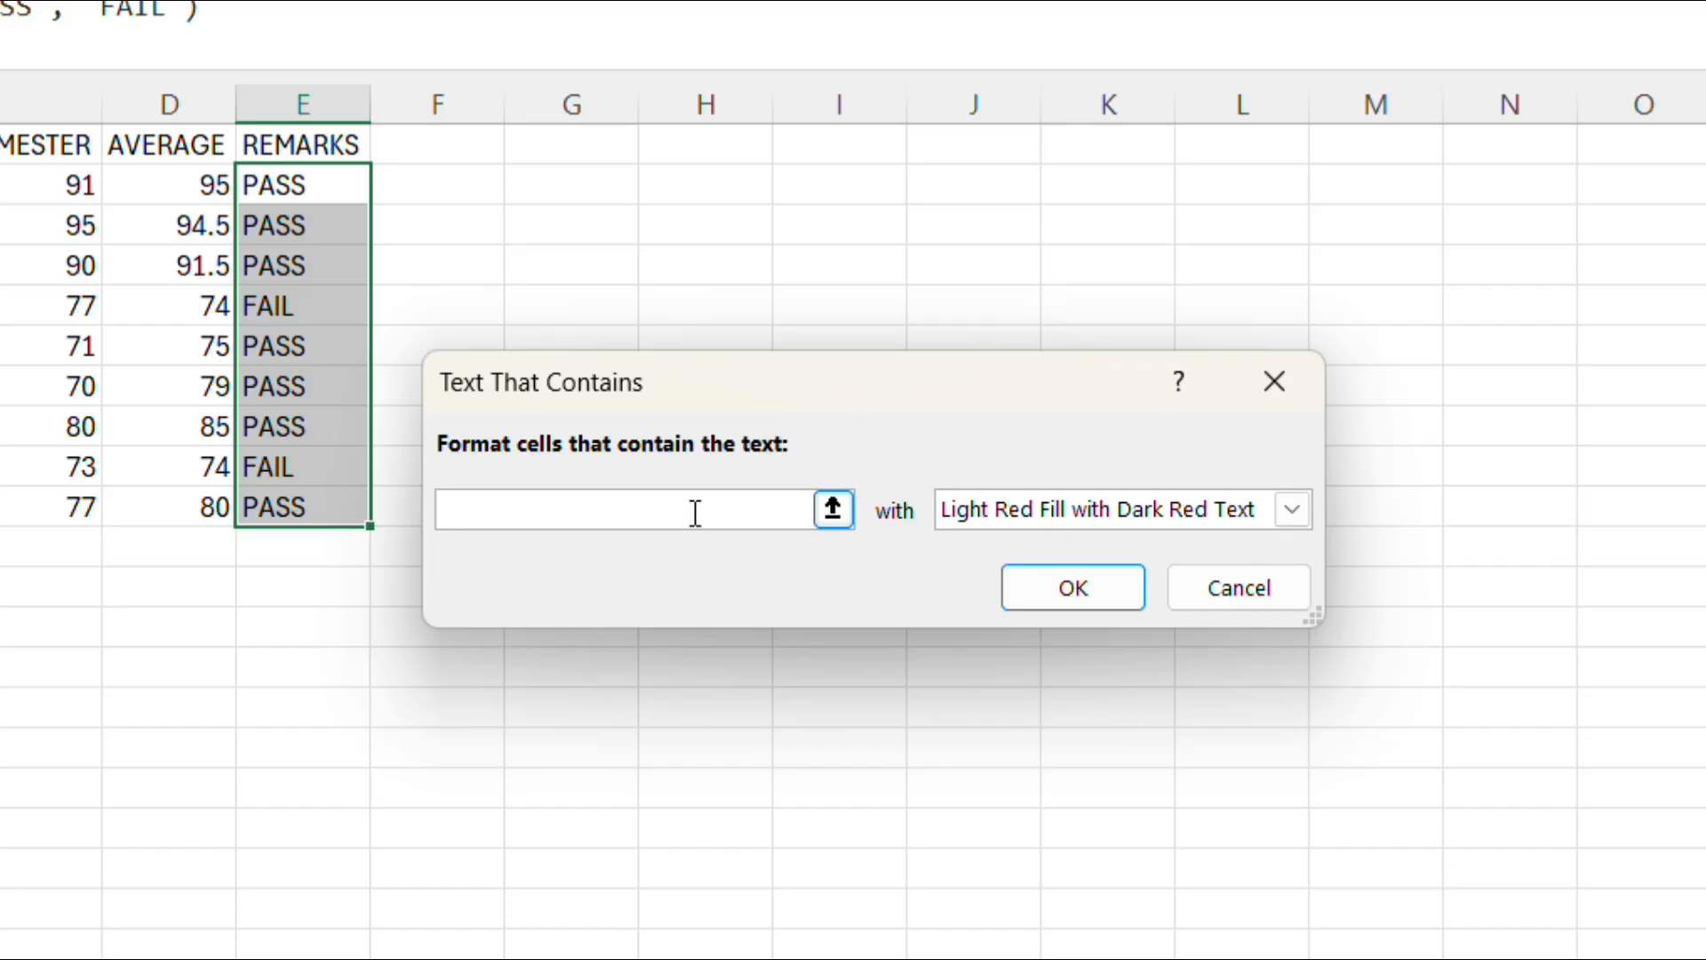
{"action": "type", "text": "PAS"}
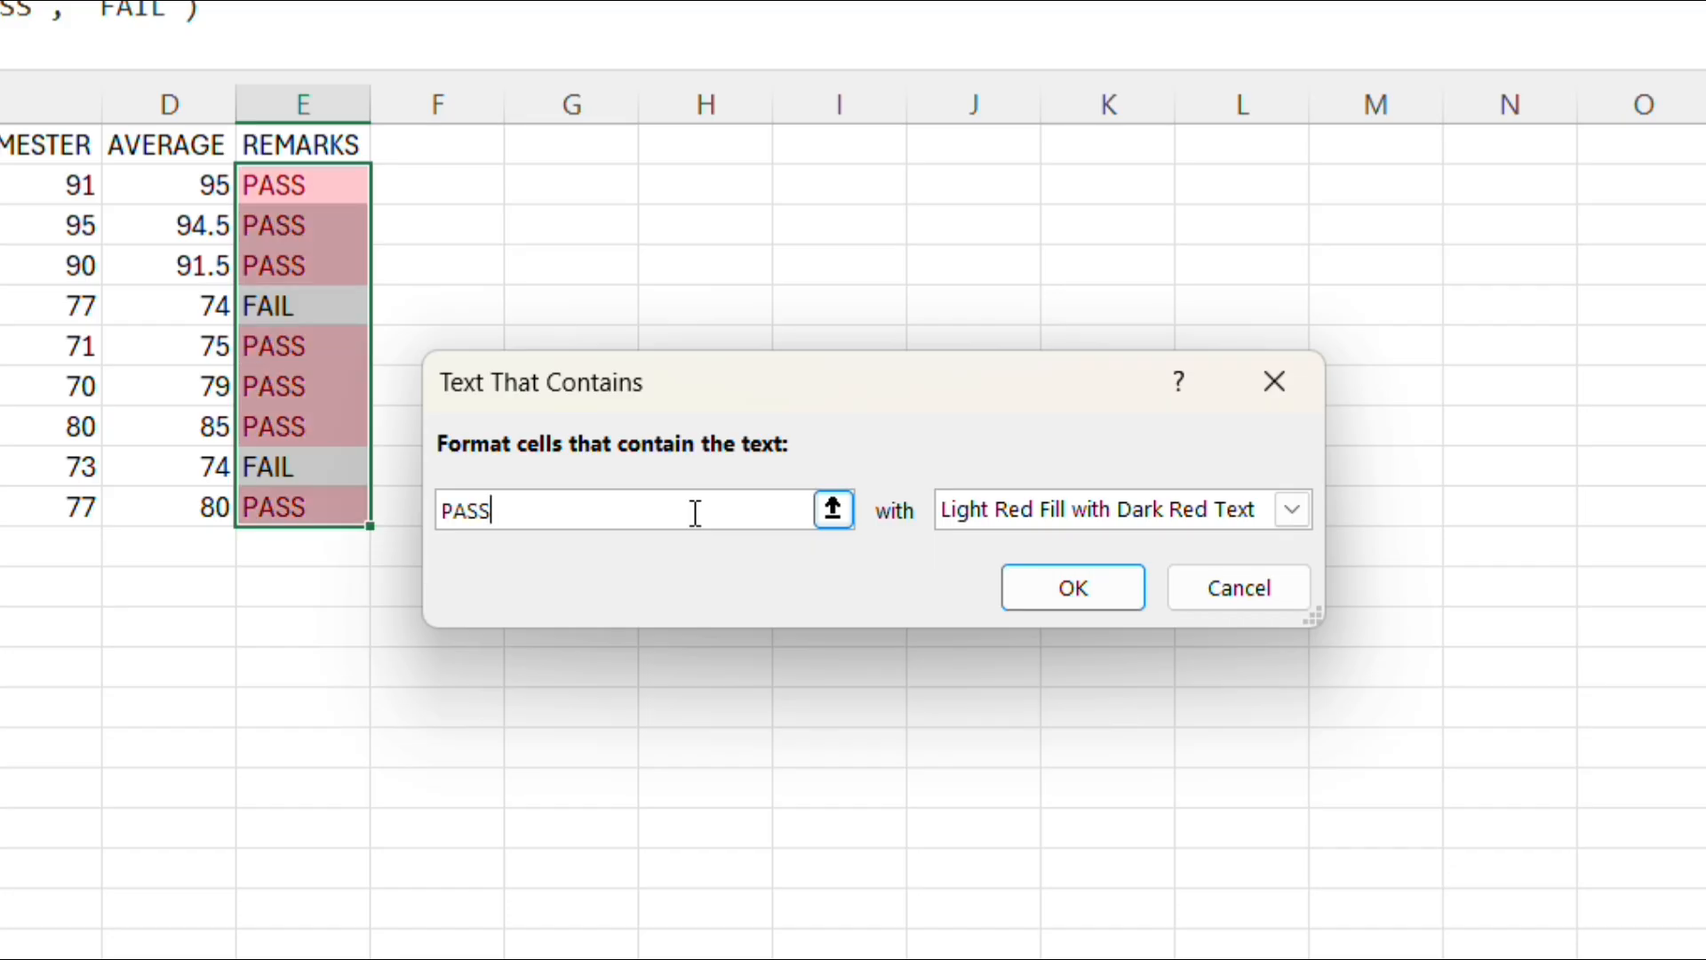
{"action": "type", "text": "S"}
{"action": "left_click", "coordinate": [1294, 512]}
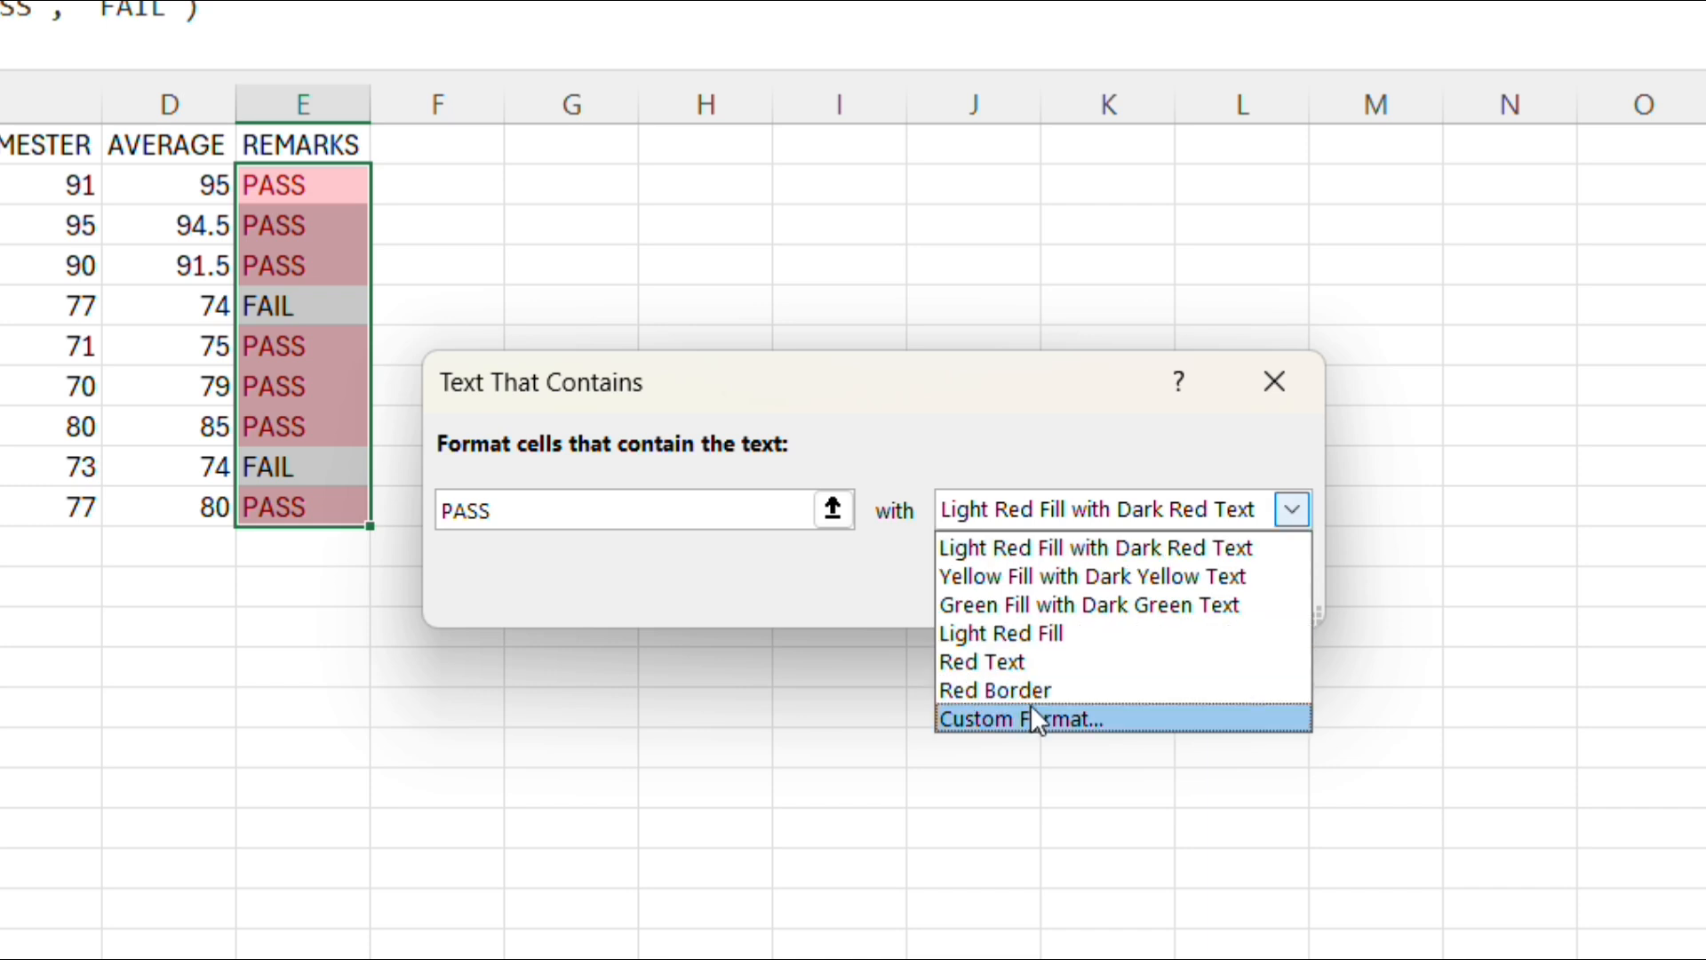
{"action": "left_click", "coordinate": [1018, 604]}
{"action": "left_click", "coordinate": [1076, 599]}
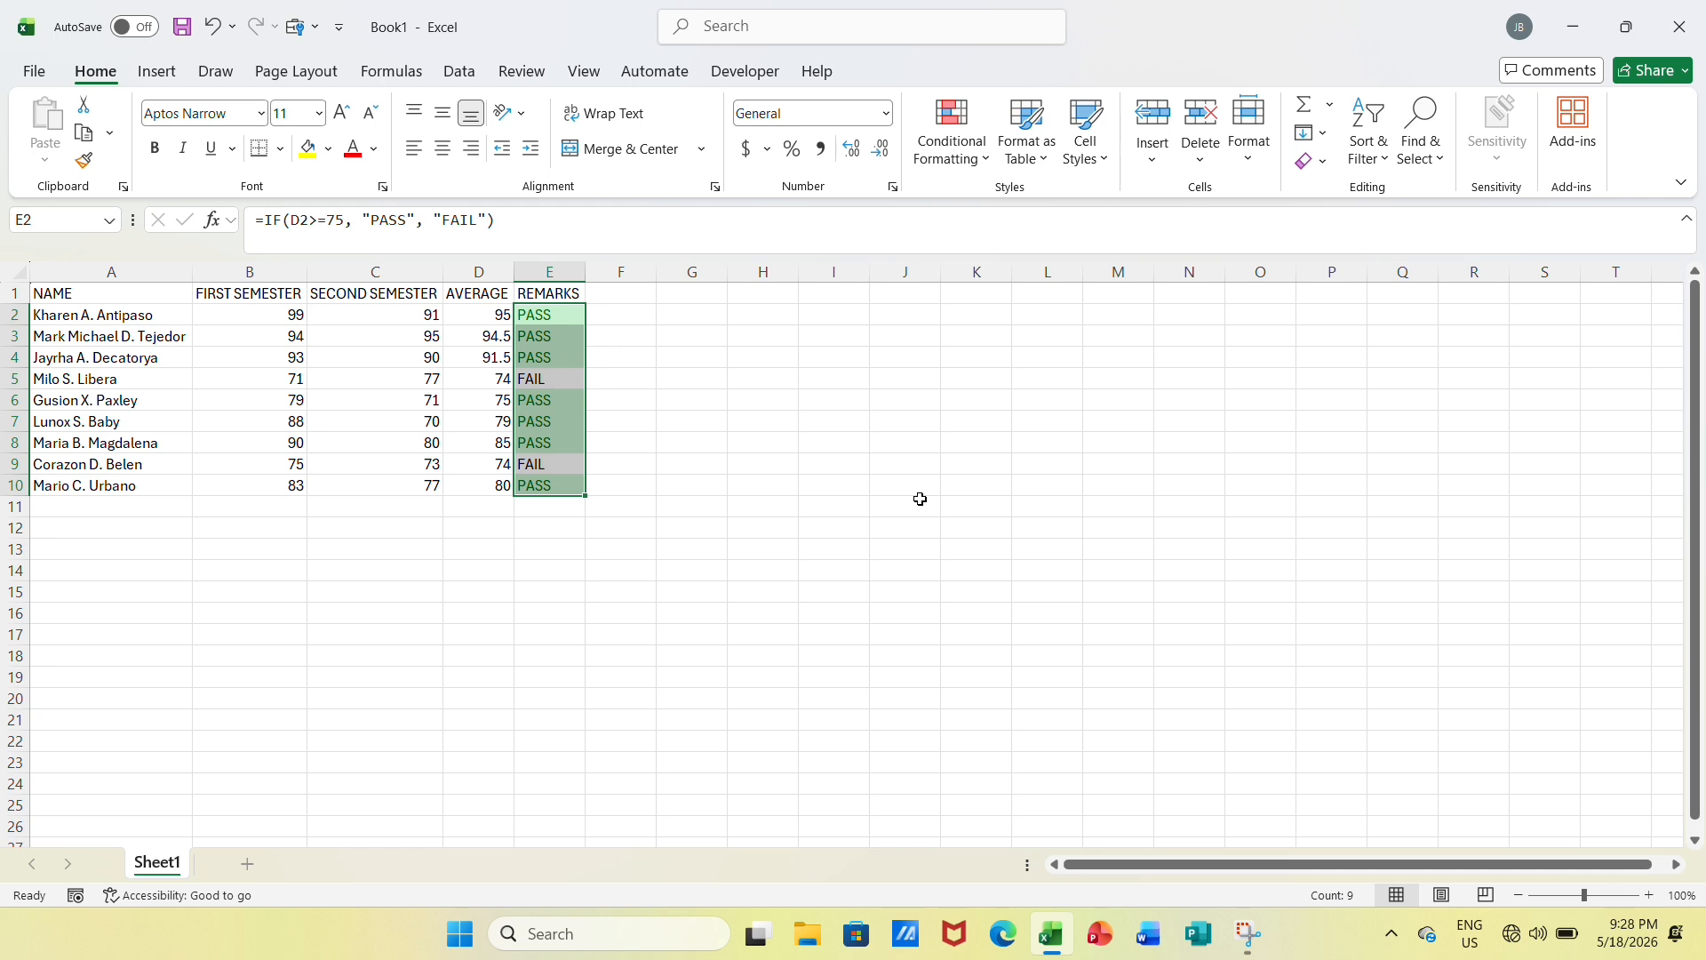
{"action": "left_click", "coordinate": [905, 379]}
Add a Text that Contains conditional format to E2:E10 that marks FAIL with Light Red Fill with Dark Red Text
{"action": "left_click", "coordinate": [550, 312]}
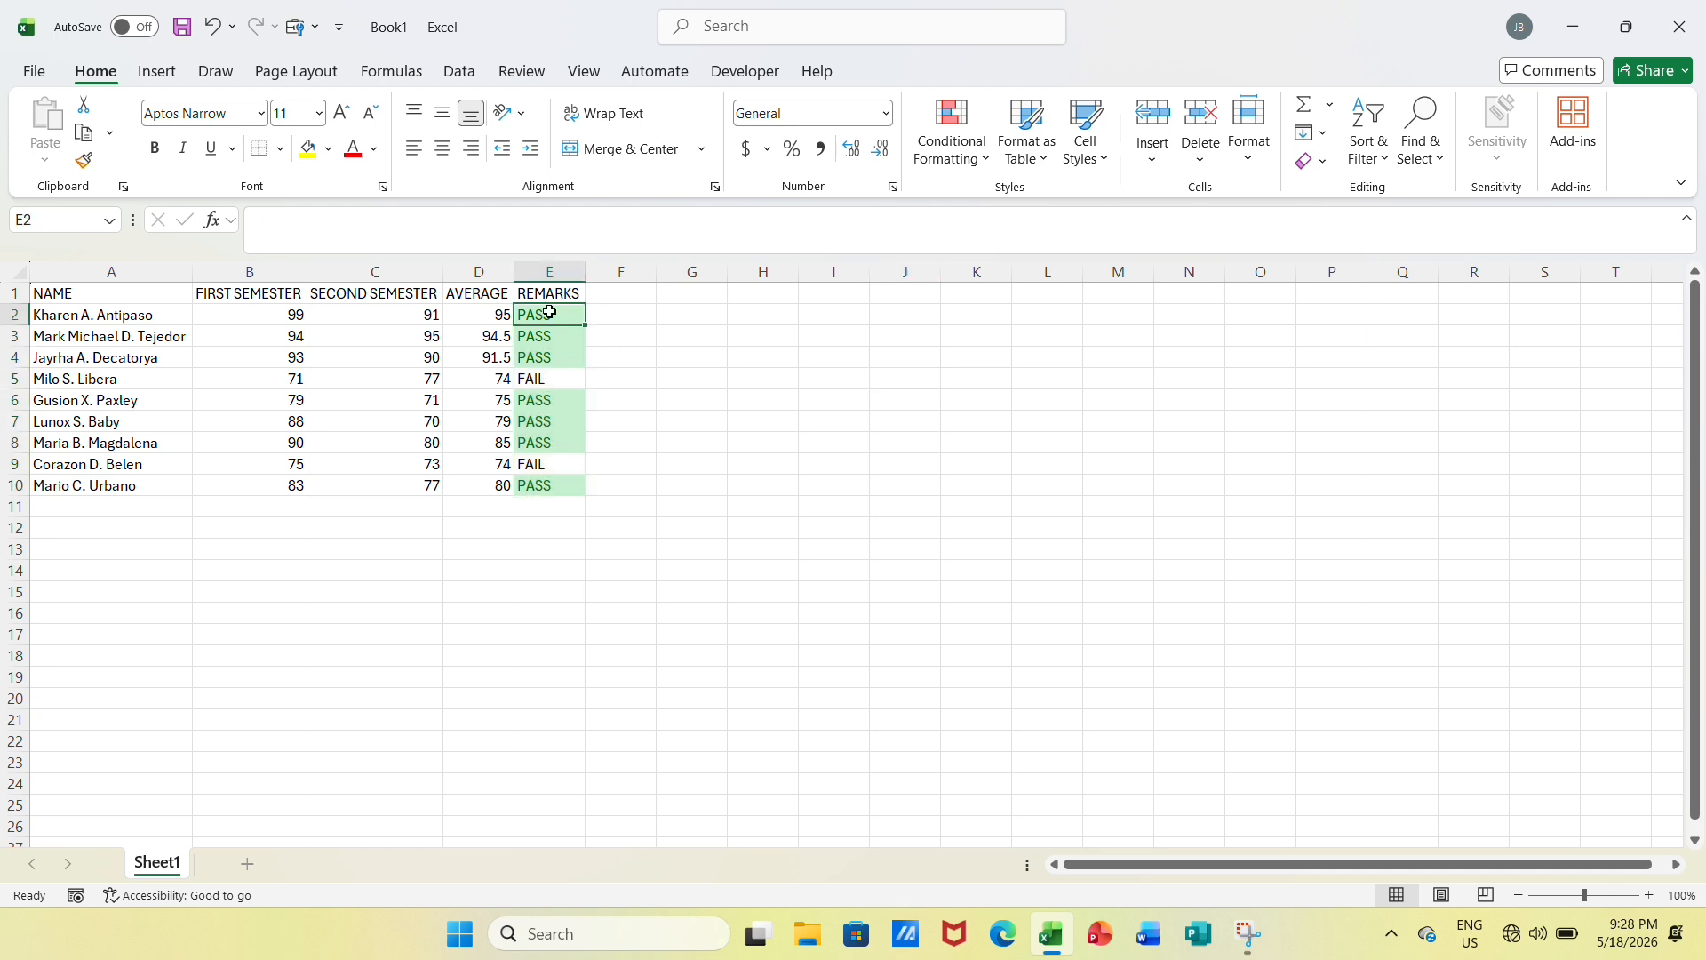
{"action": "left_click_drag", "start_coordinate": [550, 312], "coordinate": [545, 484]}
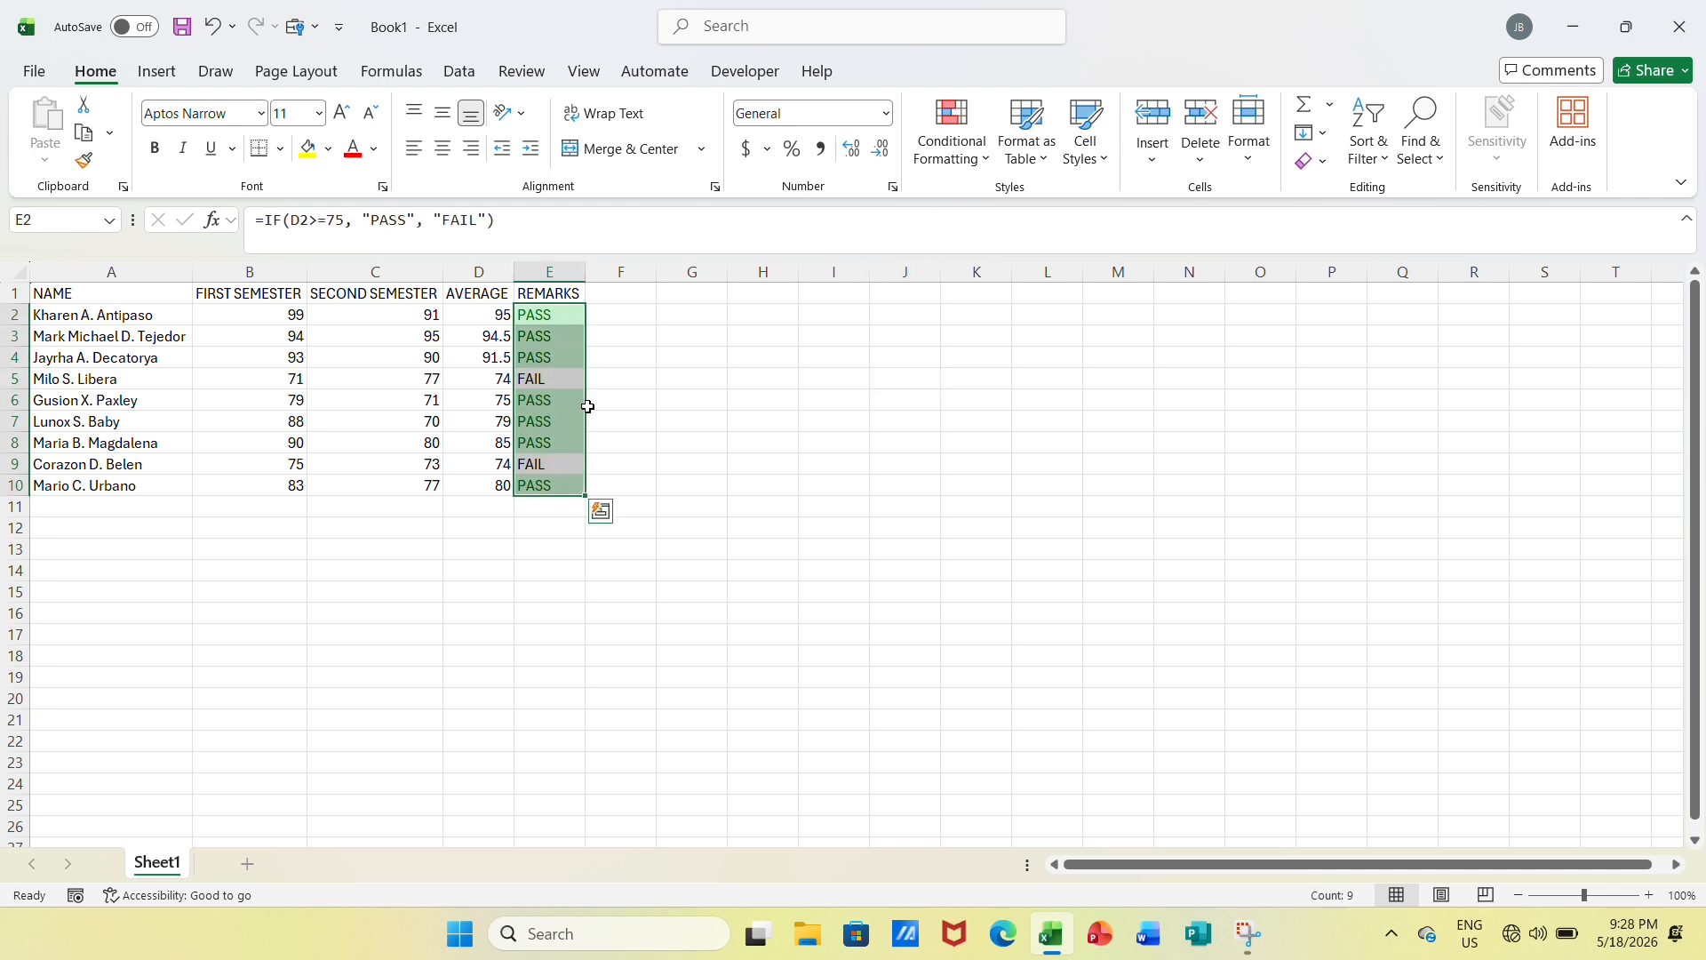
{"action": "left_click", "coordinate": [986, 153]}
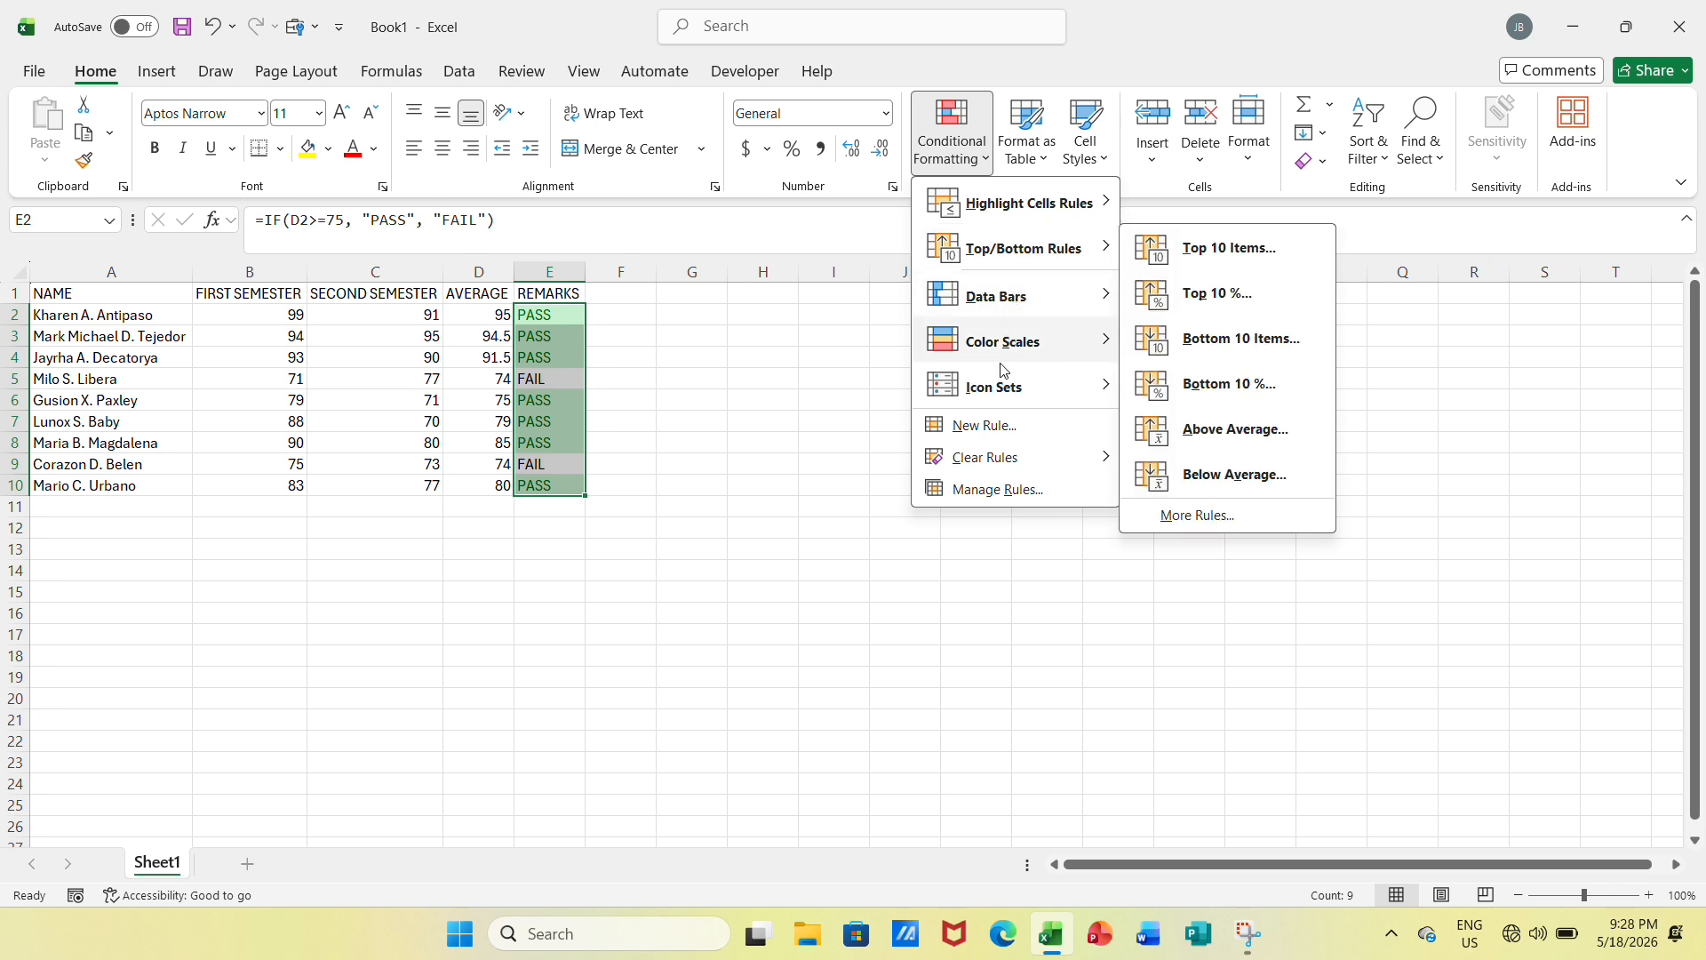
{"action": "mouse_move", "coordinate": [1010, 219]}
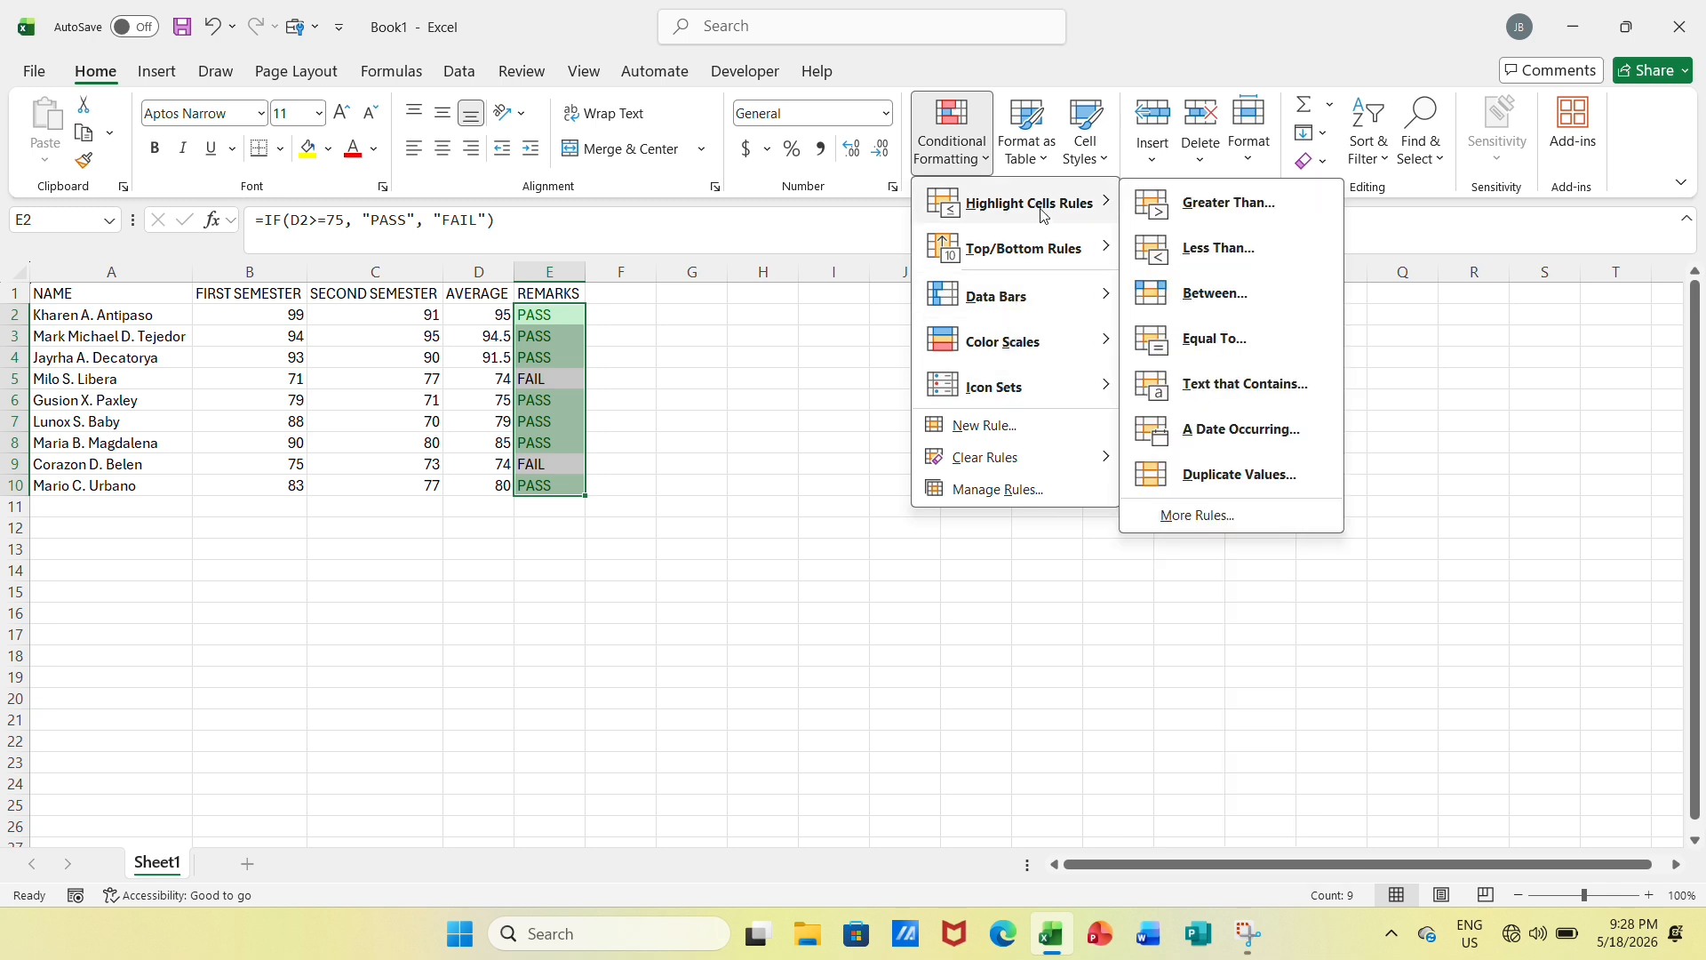
{"action": "left_click", "coordinate": [1213, 384]}
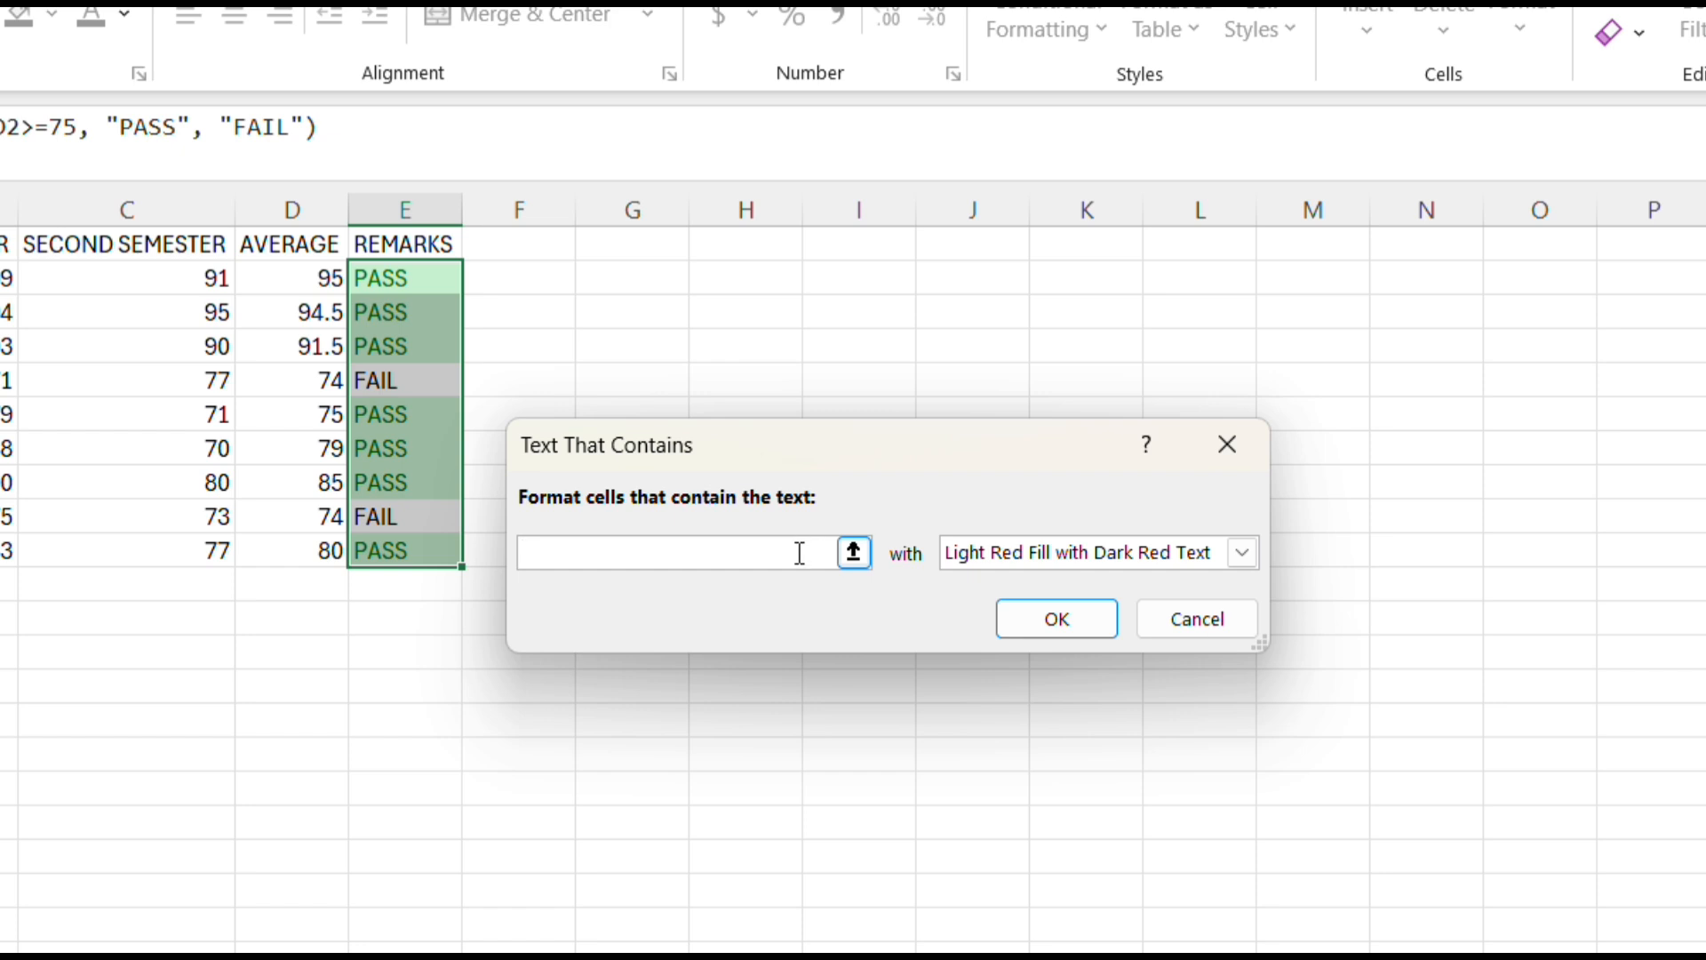
{"action": "type", "text": "FAIL"}
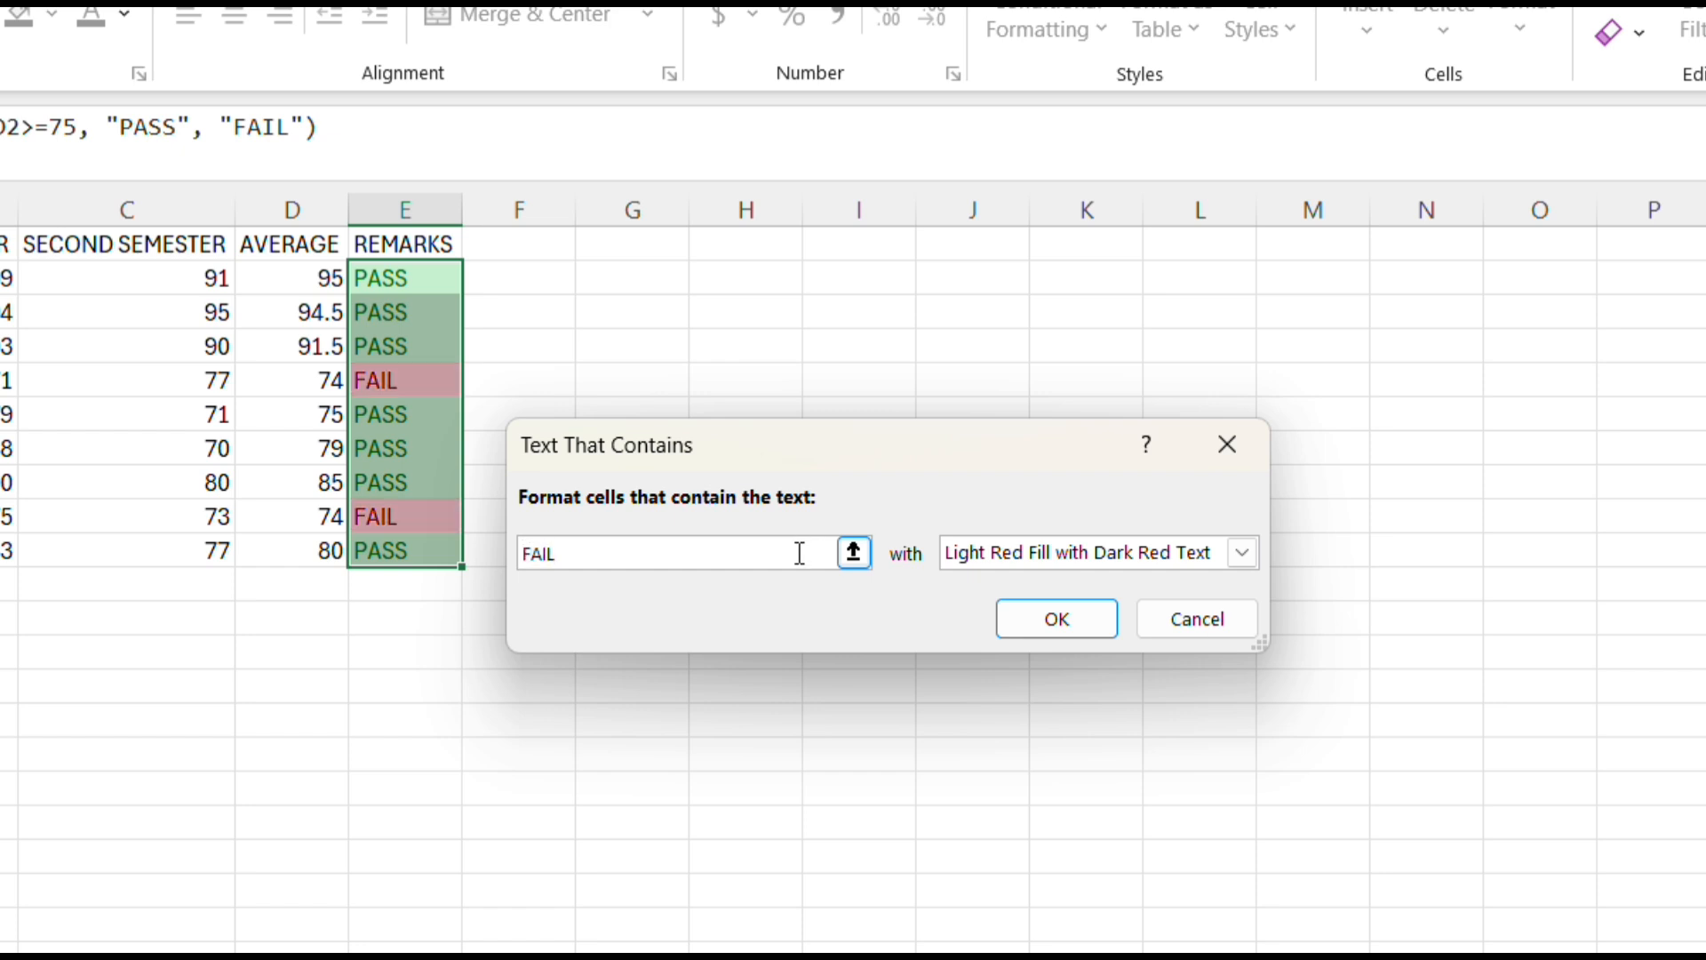
{"action": "left_click", "coordinate": [1069, 612]}
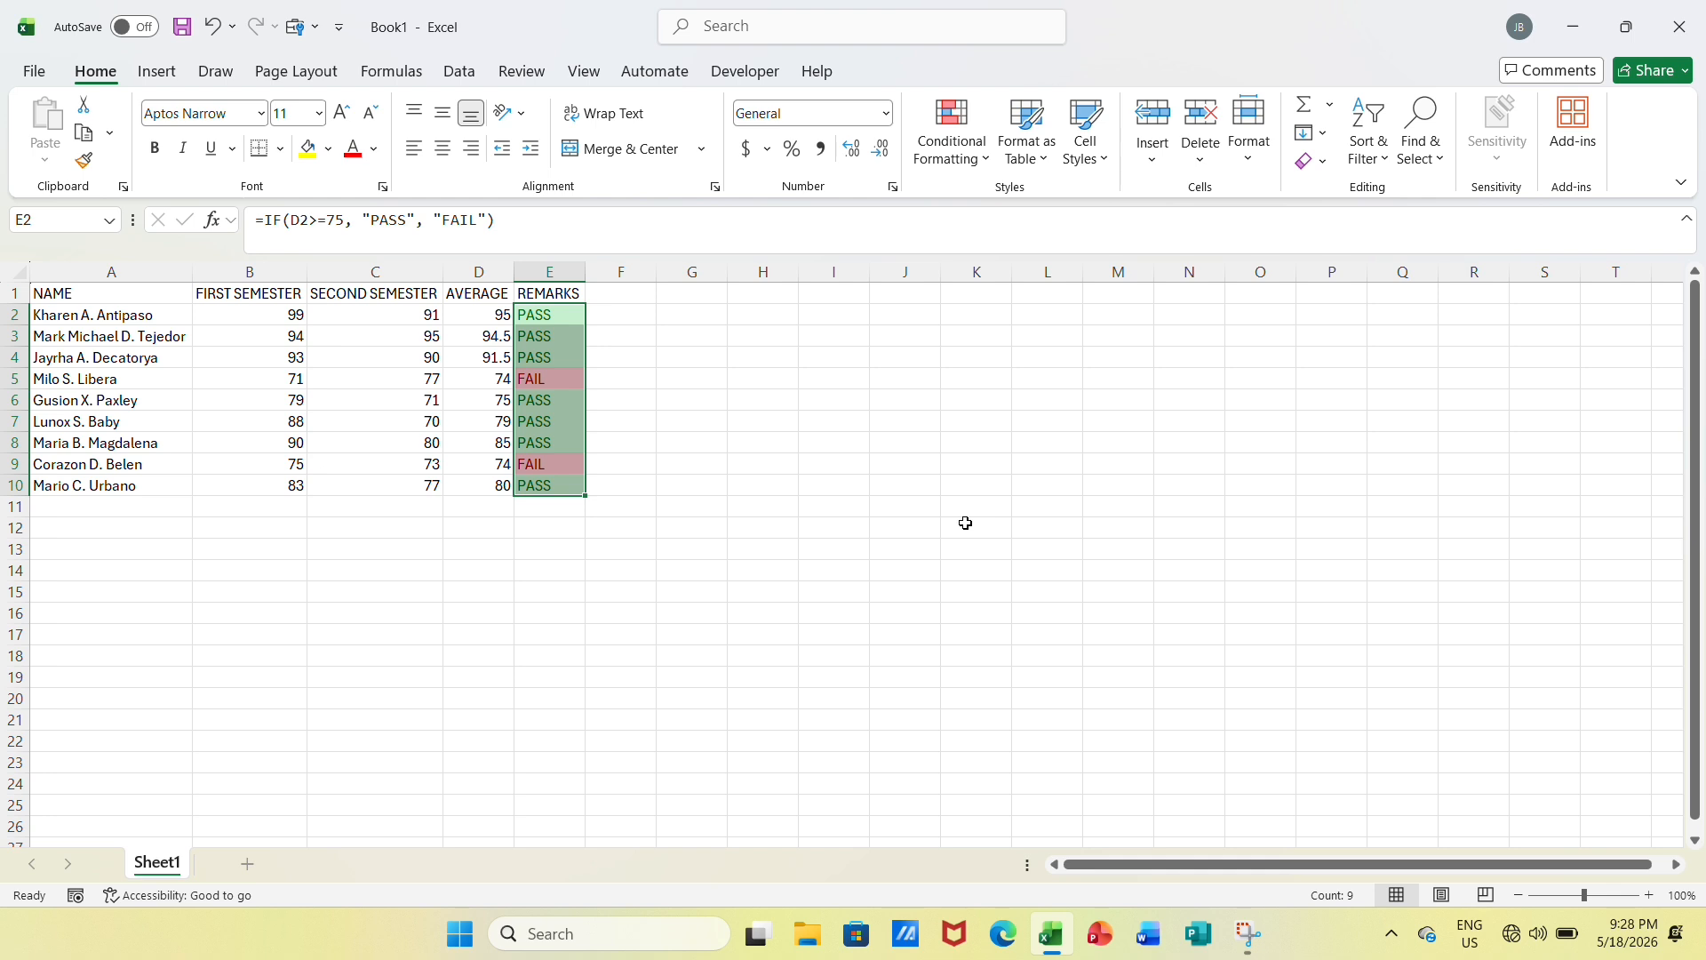
Make header row 1 bold and apply All Borders to the grade table A1:E10
{"action": "left_click", "coordinate": [12, 293]}
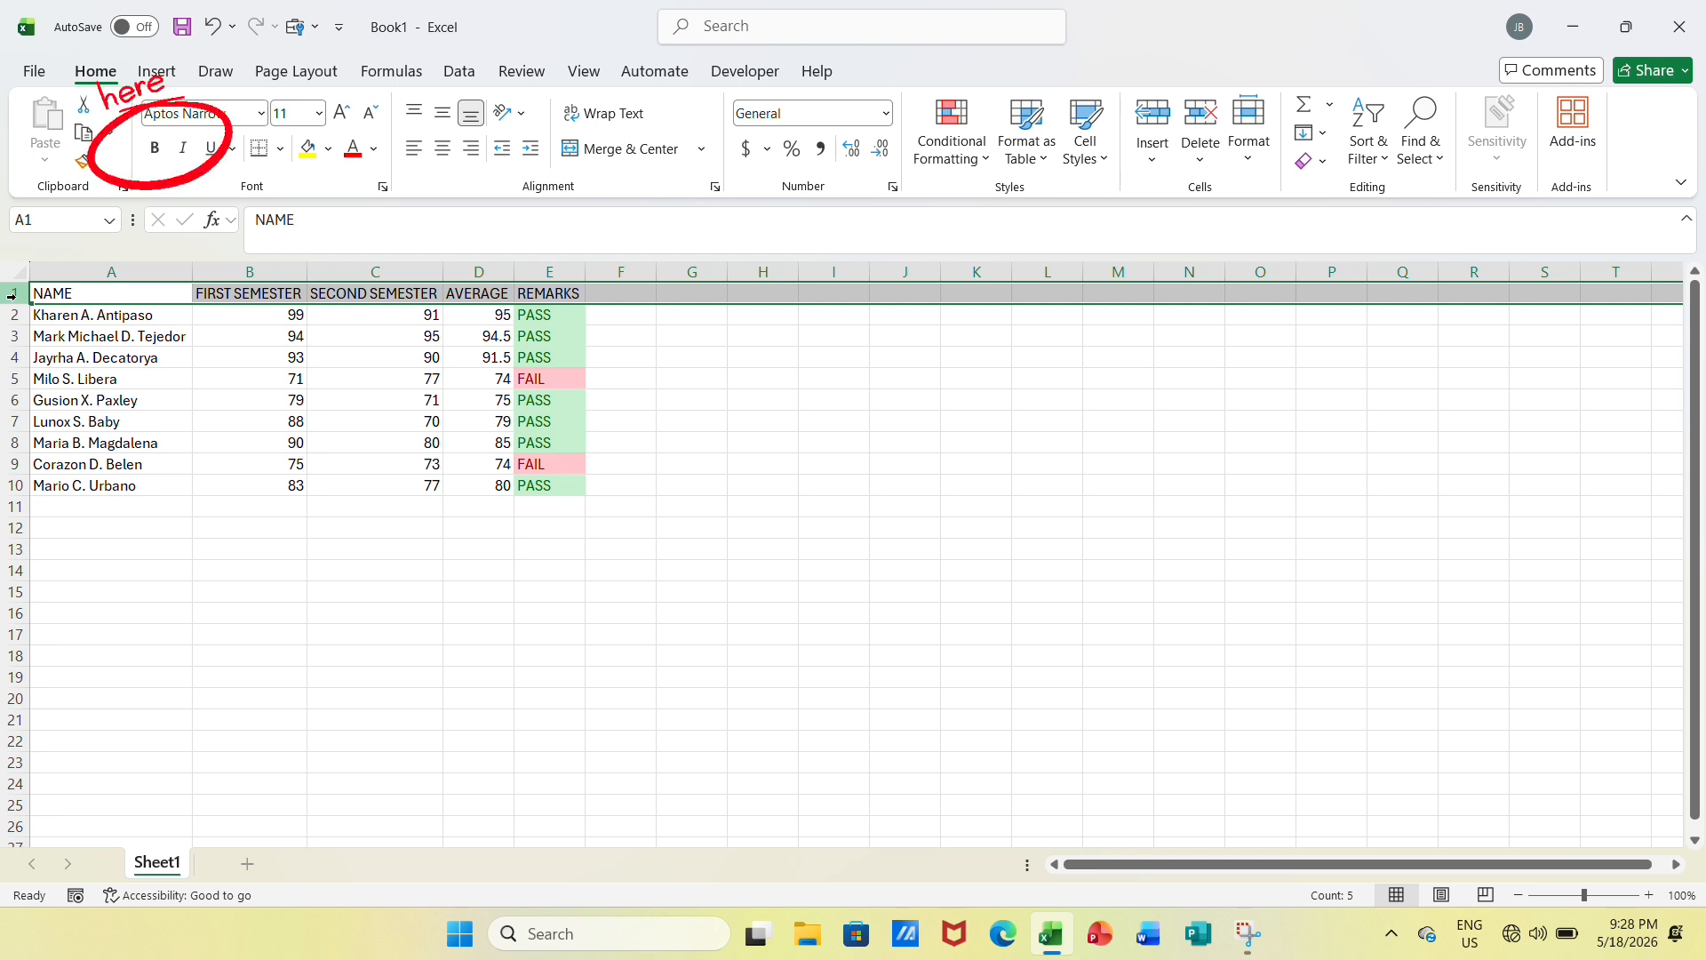
{"action": "left_click", "coordinate": [149, 152]}
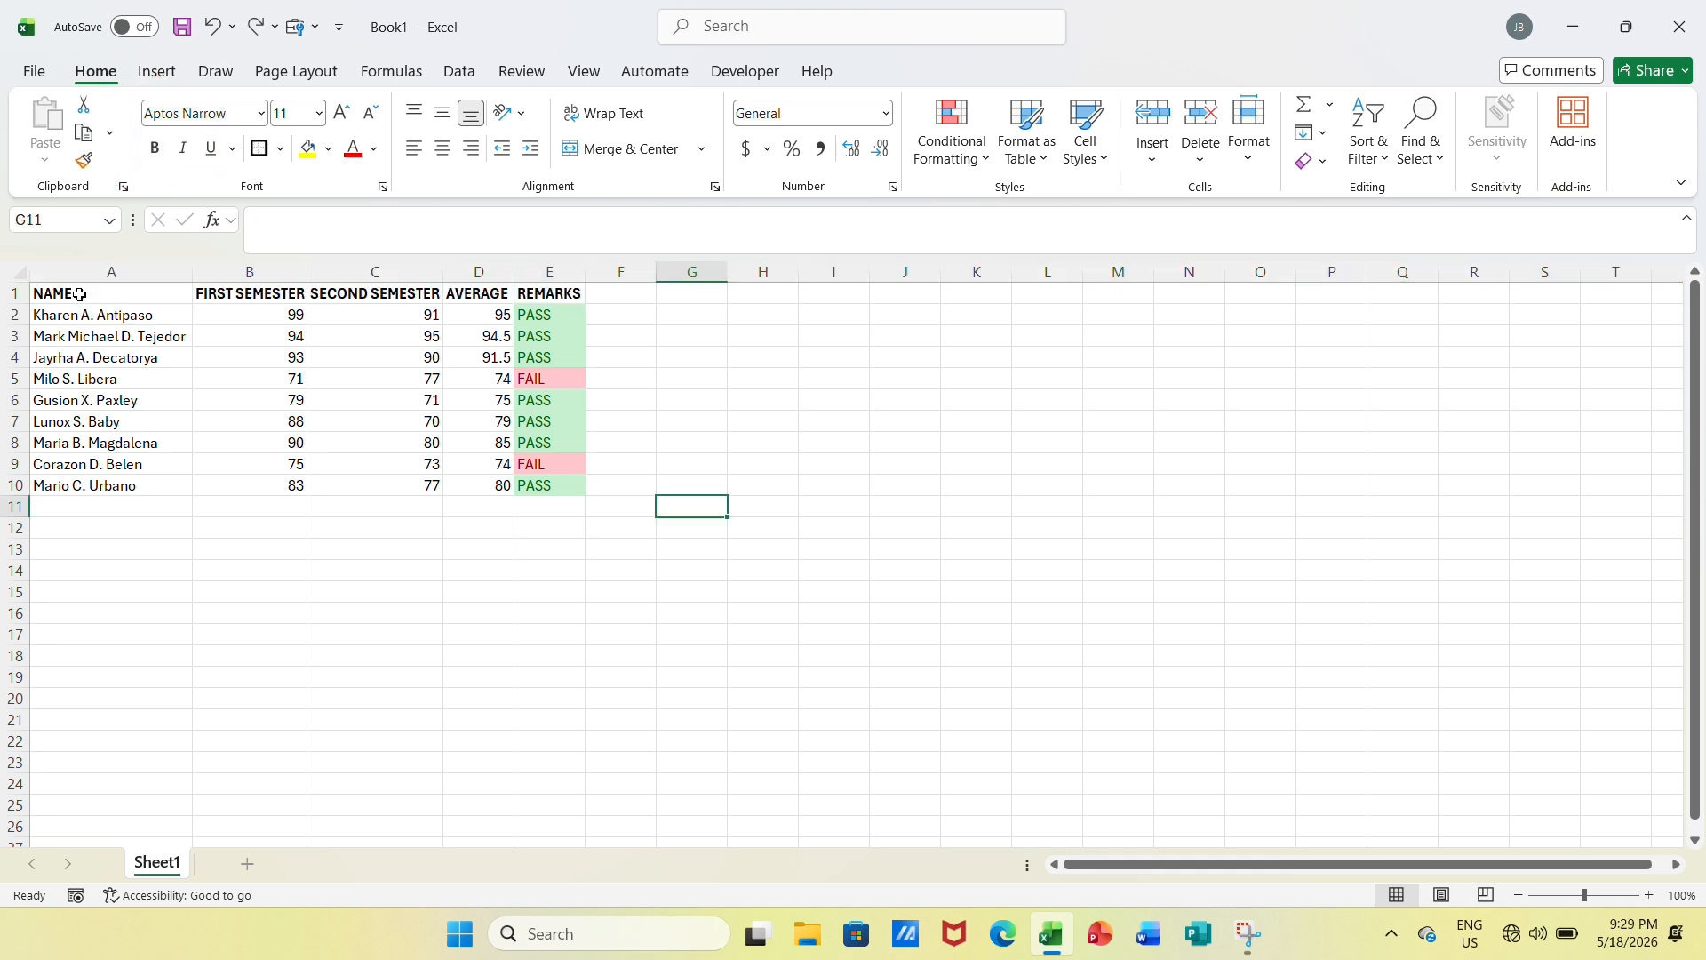
{"action": "left_click_drag", "start_coordinate": [79, 294], "coordinate": [537, 485]}
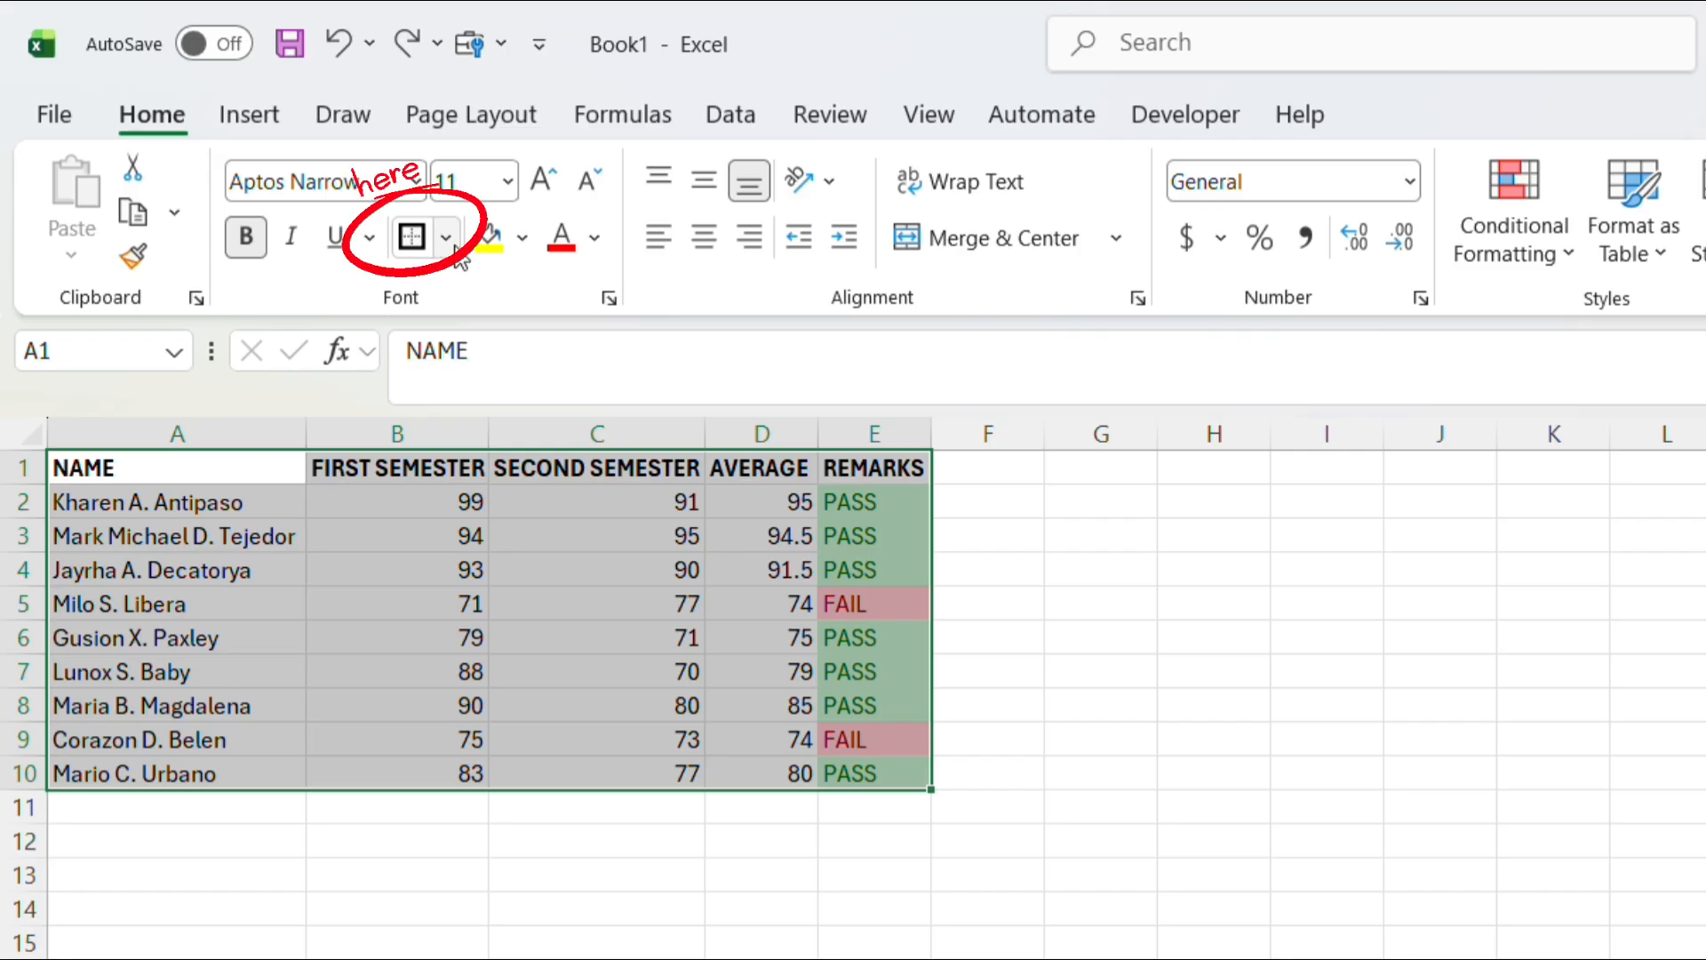
{"action": "left_click", "coordinate": [280, 148]}
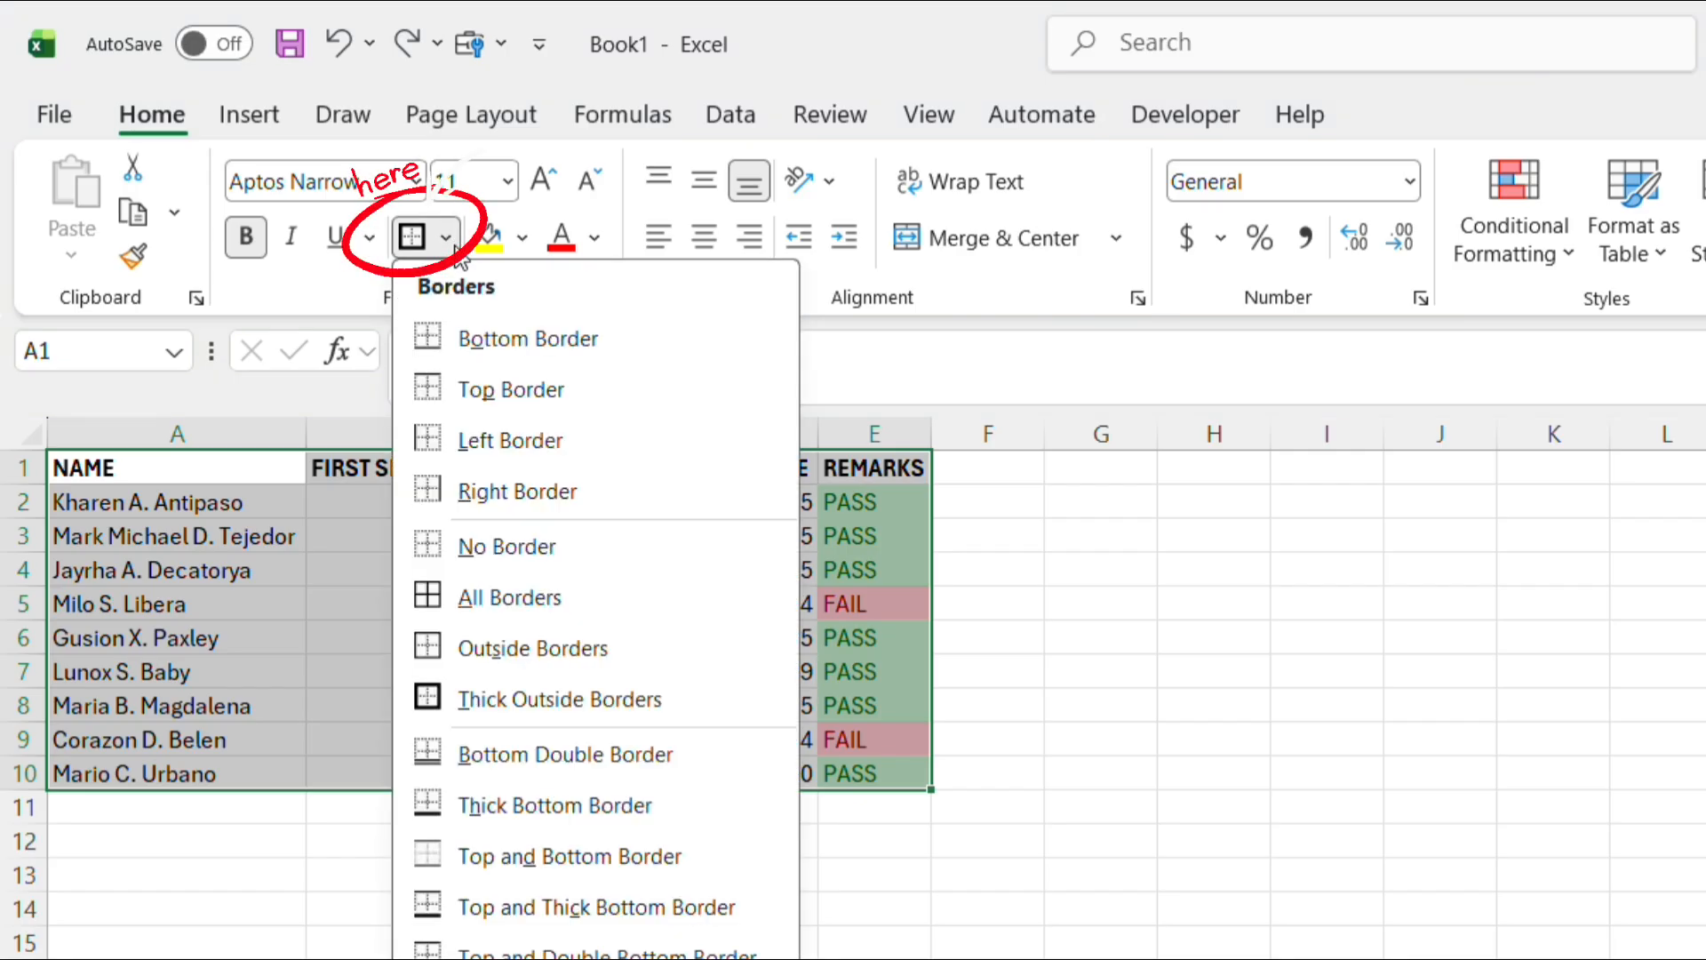
{"action": "left_click", "coordinate": [479, 702]}
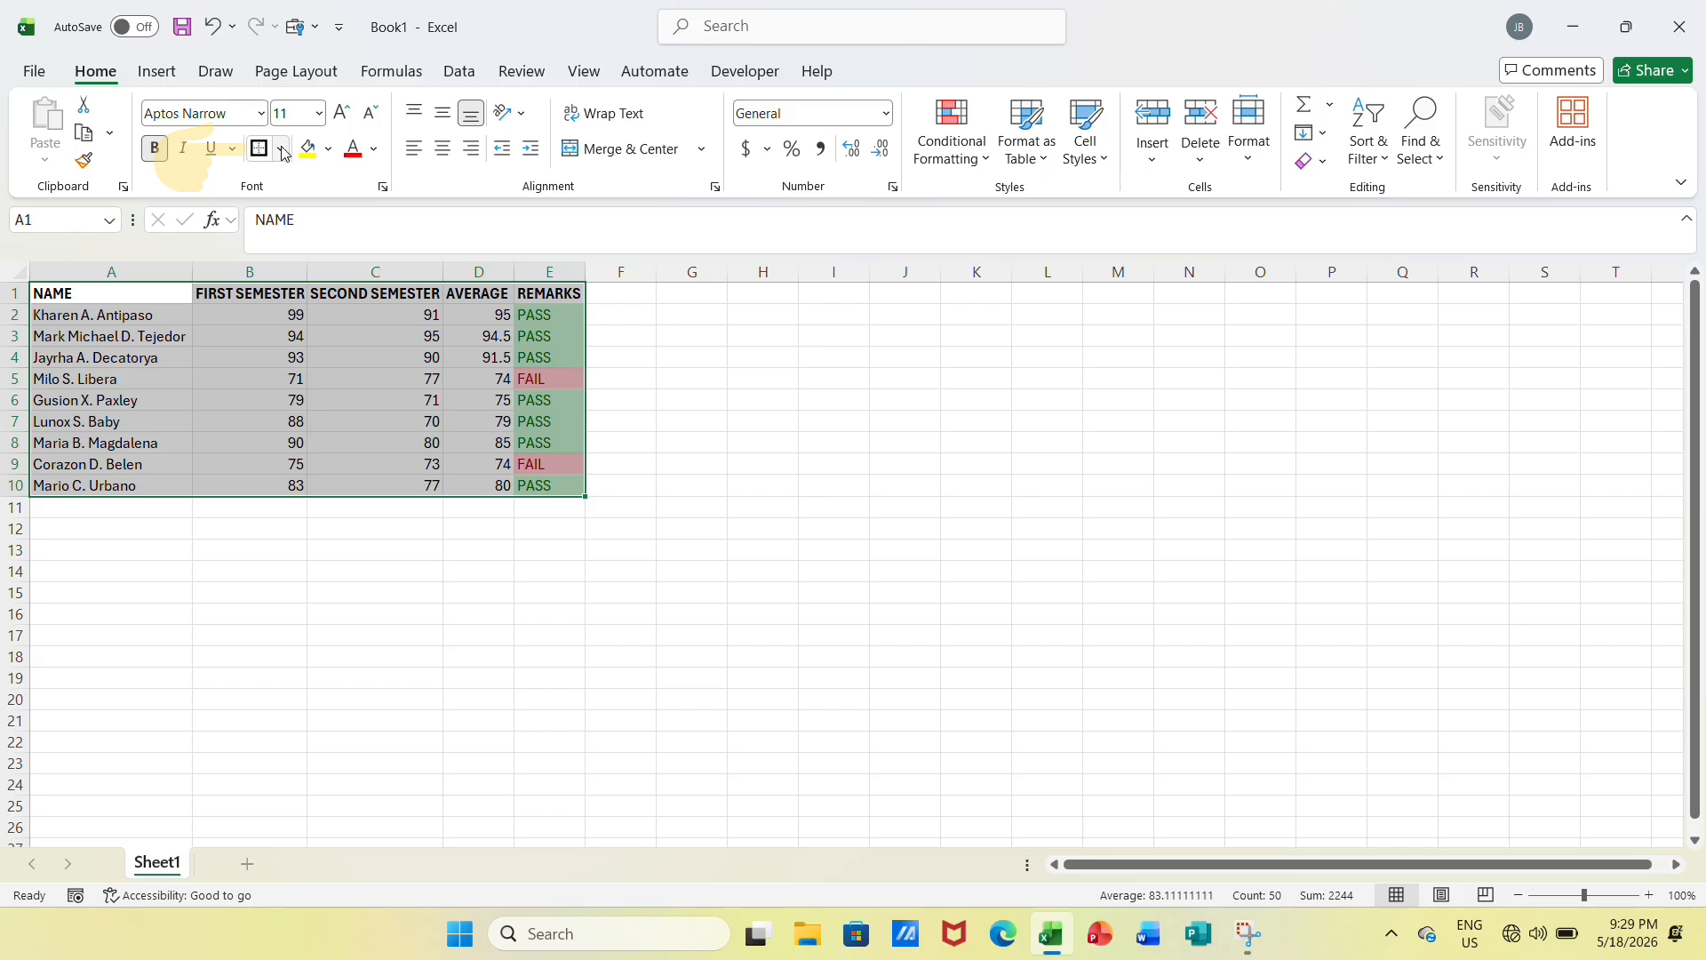
{"action": "left_click", "coordinate": [445, 237]}
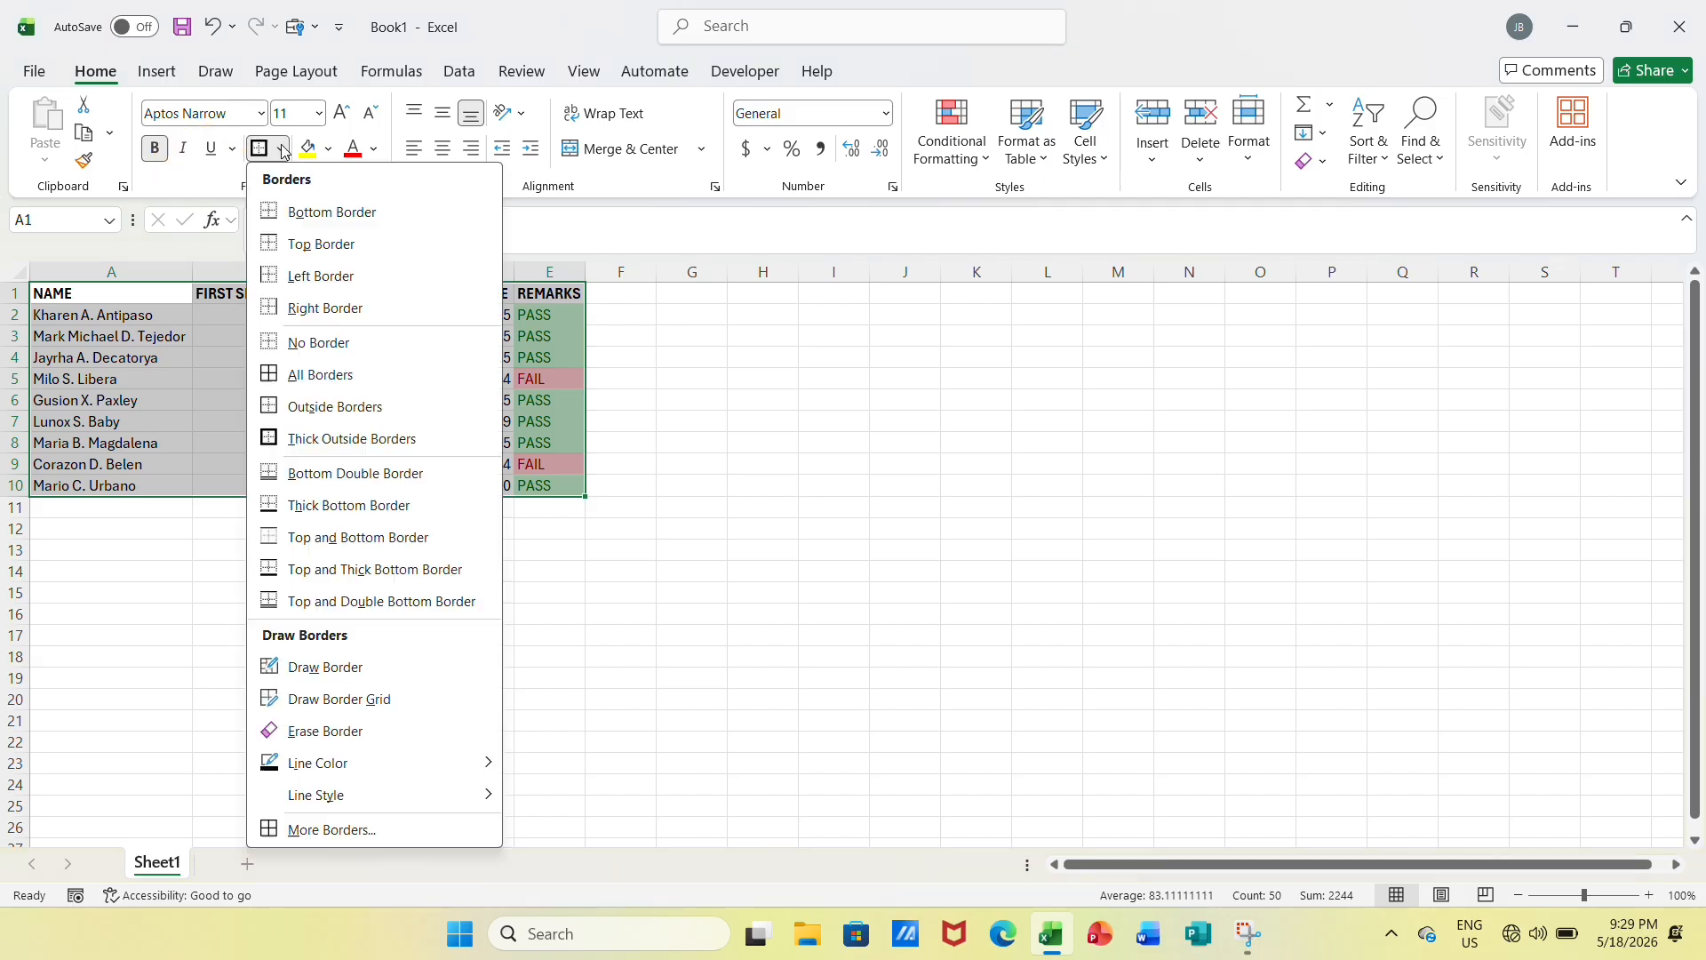
{"action": "left_click", "coordinate": [327, 374]}
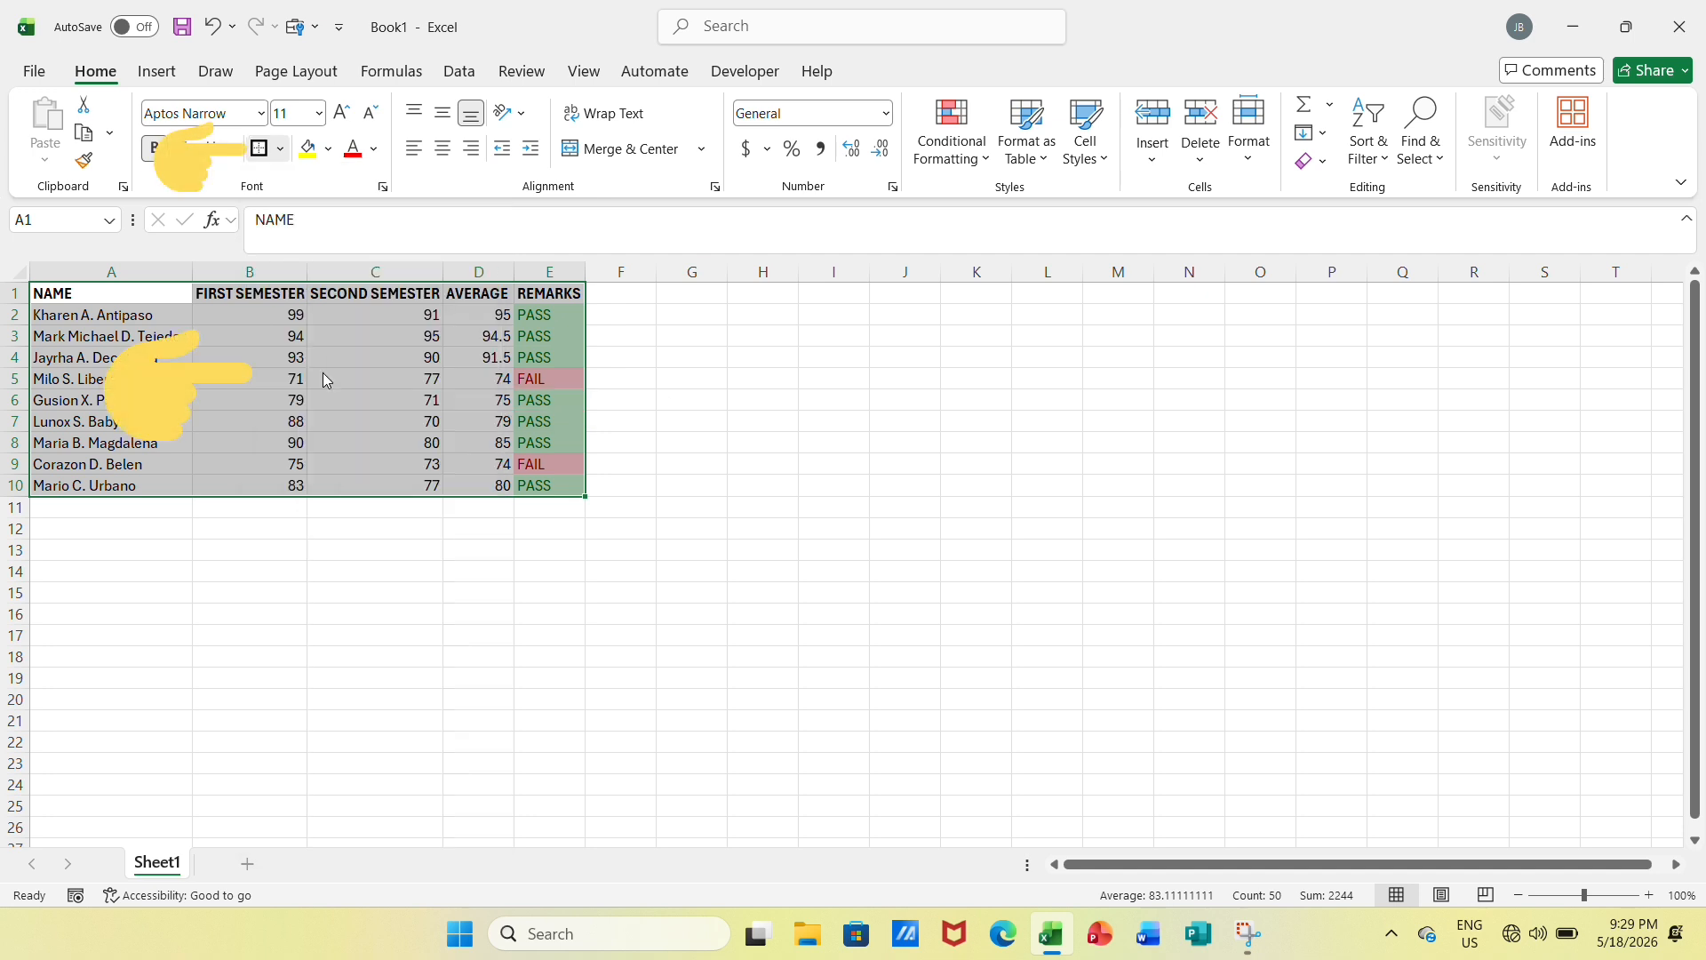
{"action": "left_click", "coordinate": [829, 425]}
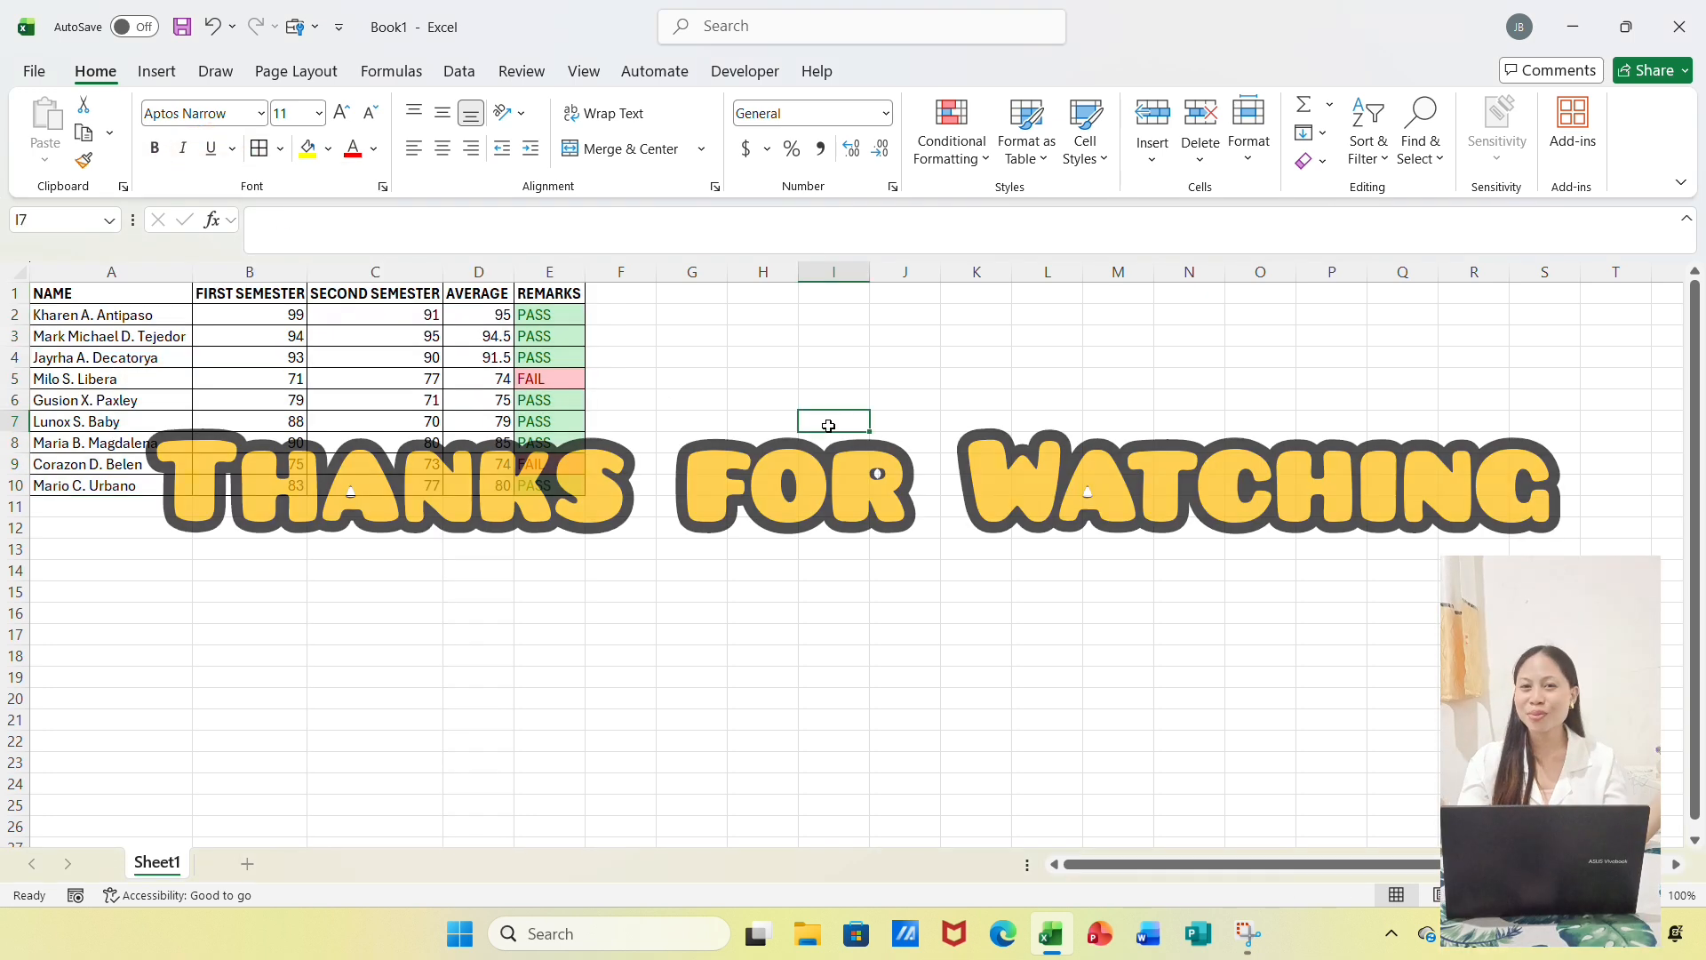